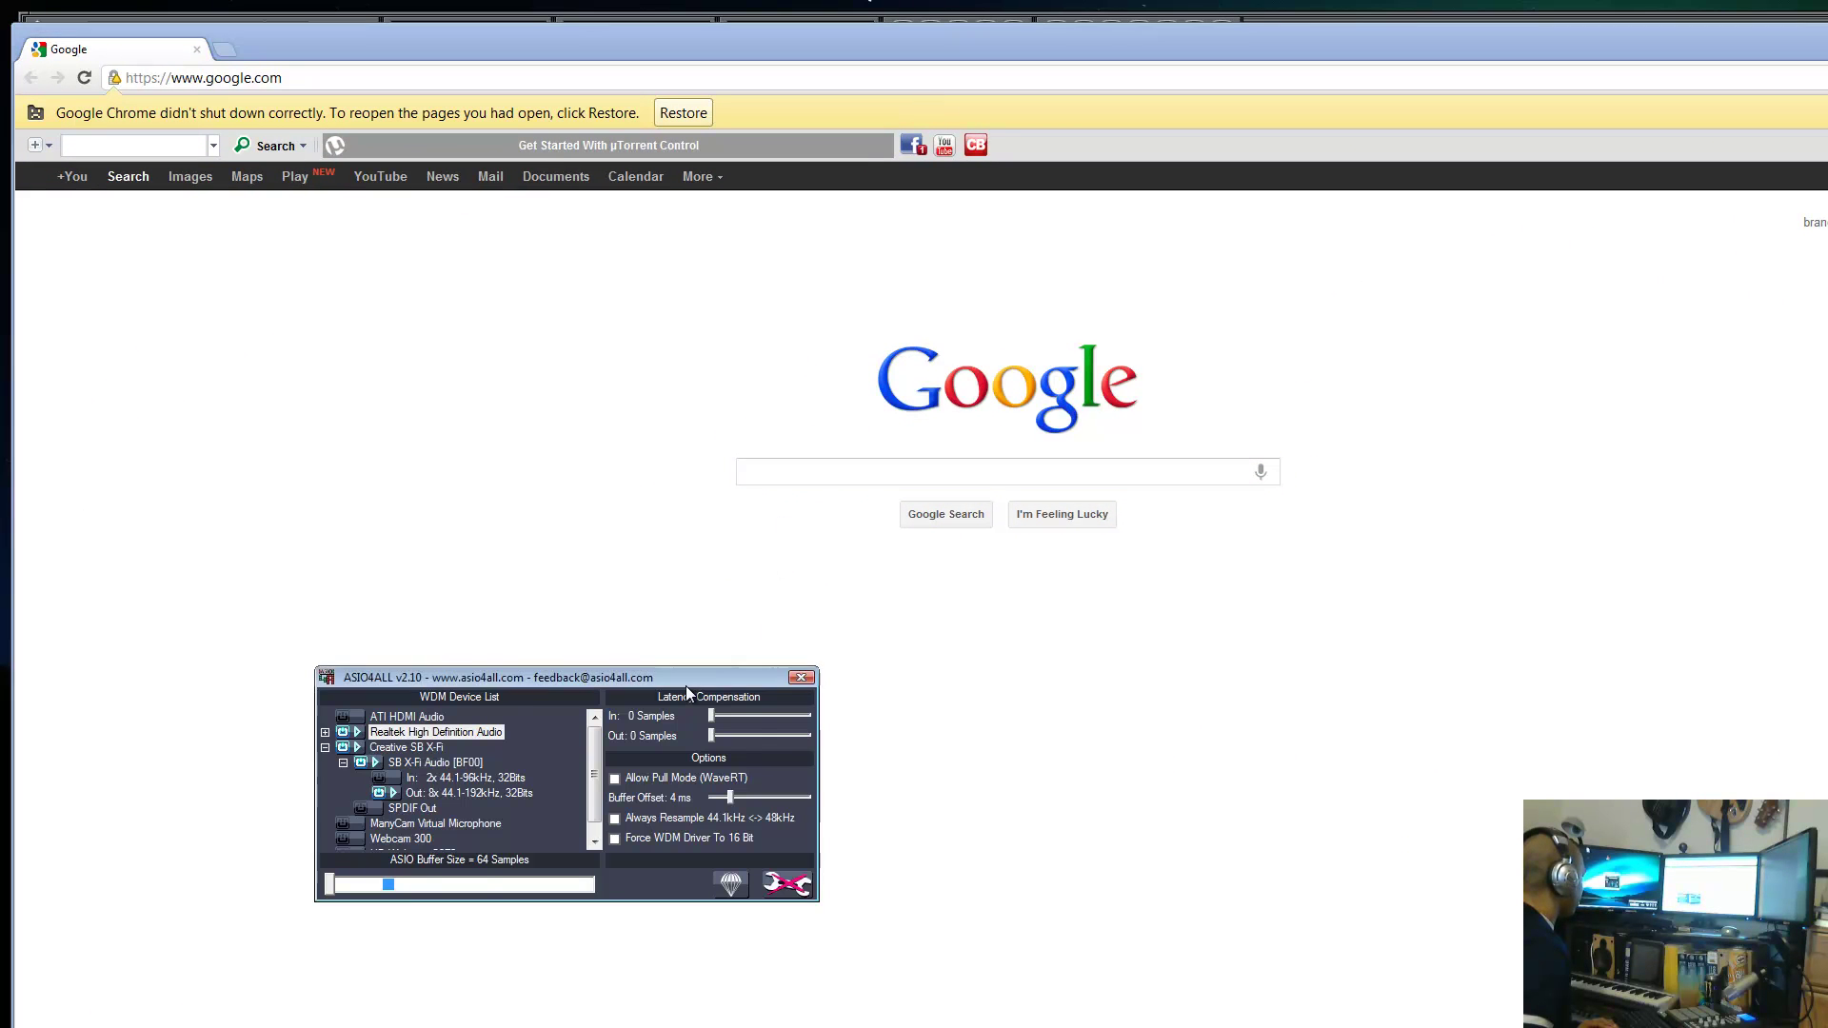
- Search Google for 'bonjour' and open the 'Apple - Support - Bonjour' result
left_click(801, 677)
left_click(1086, 461)
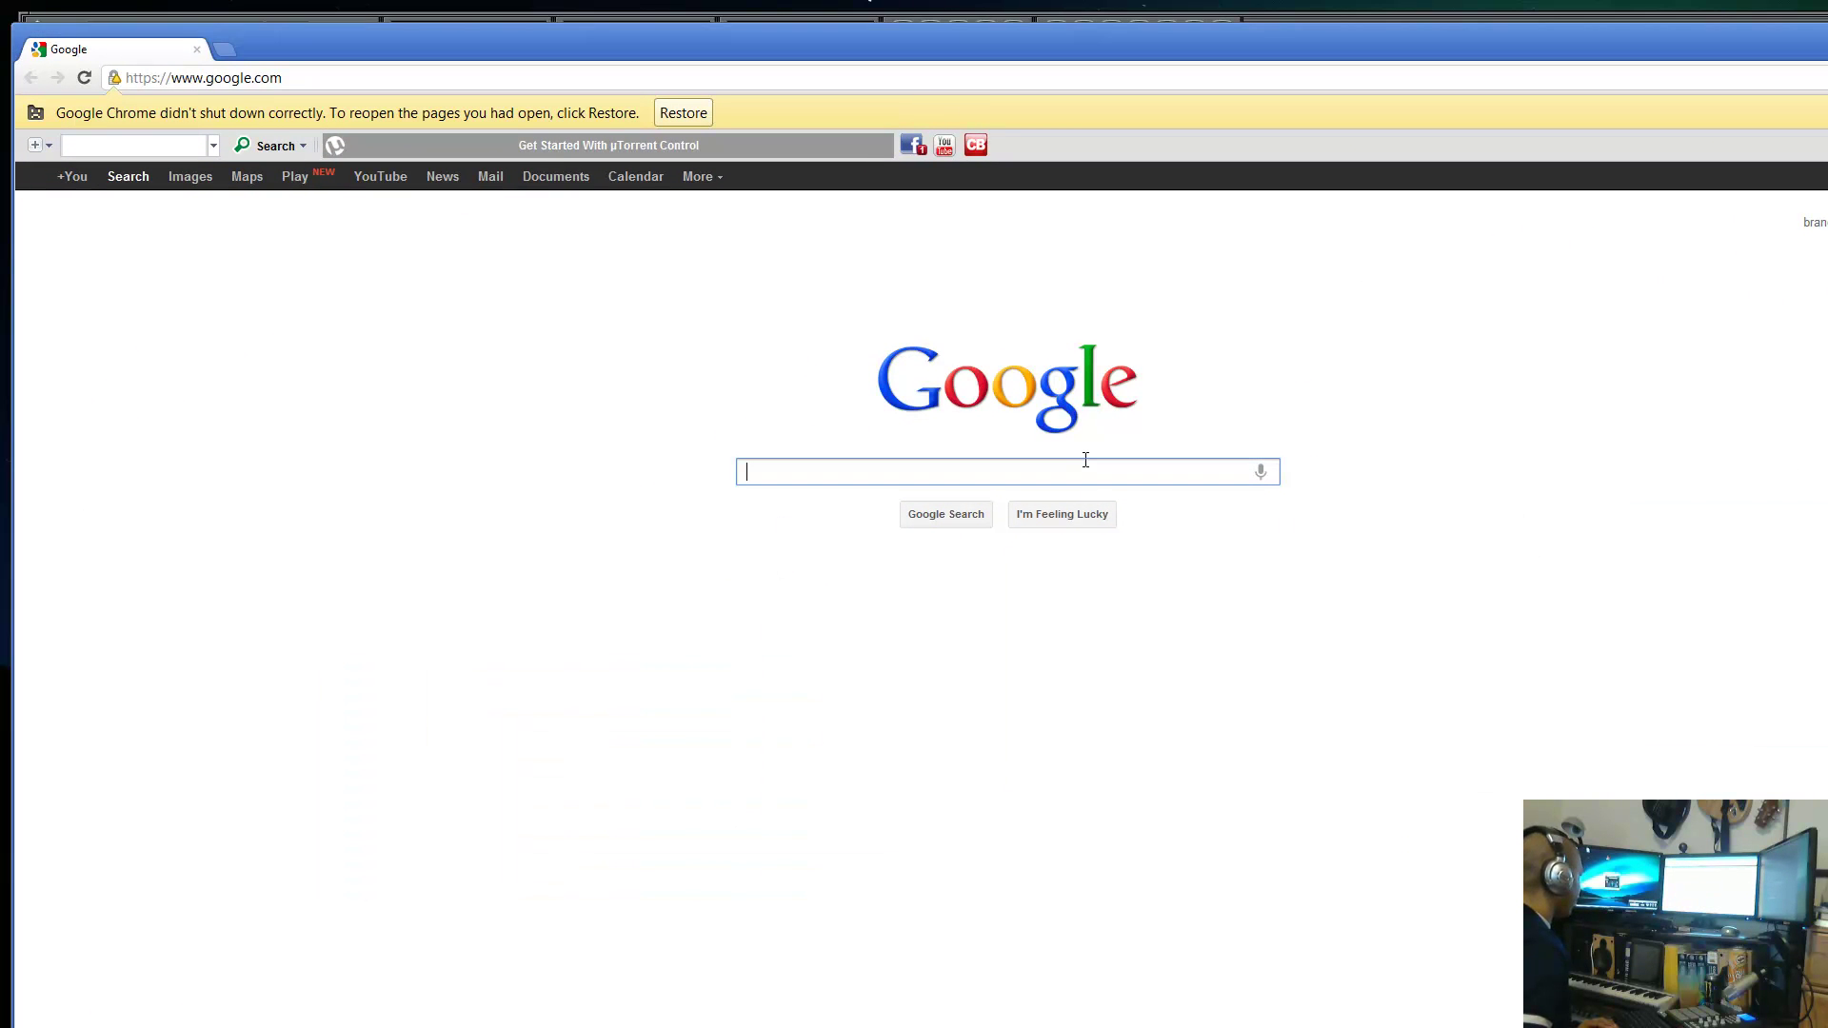
type("bon")
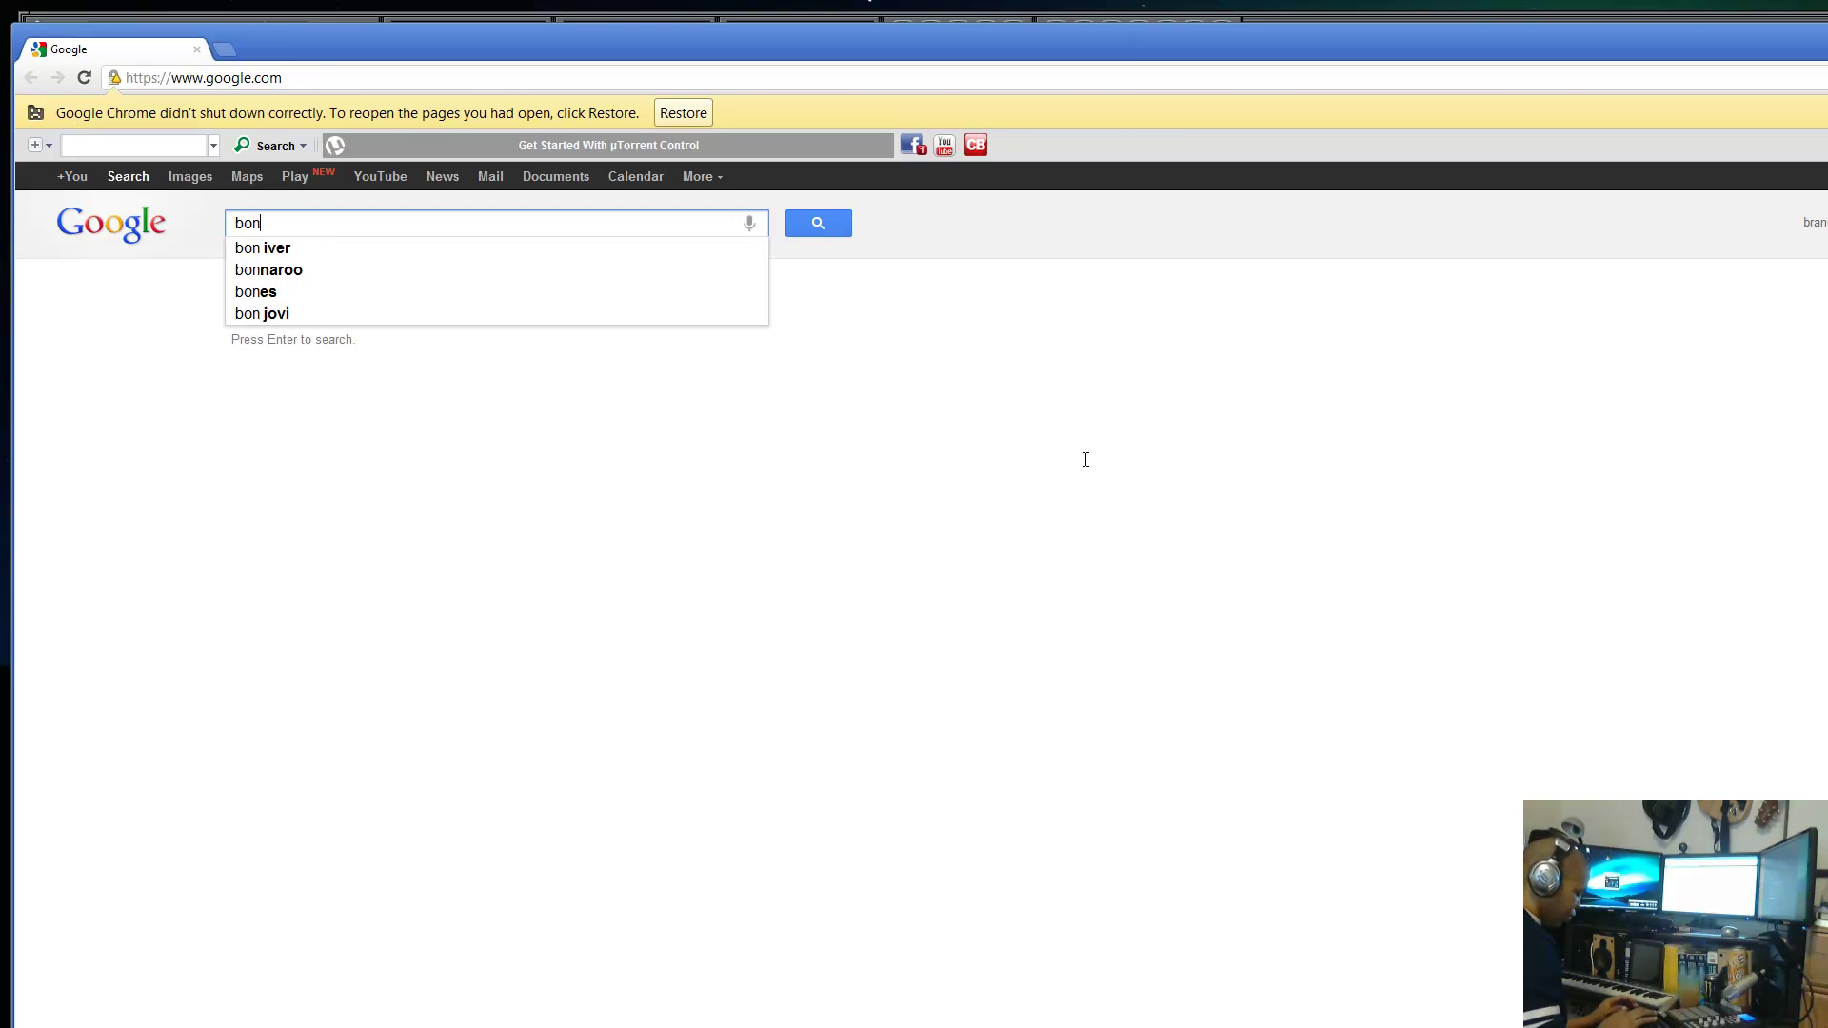
type("jour")
key("Return")
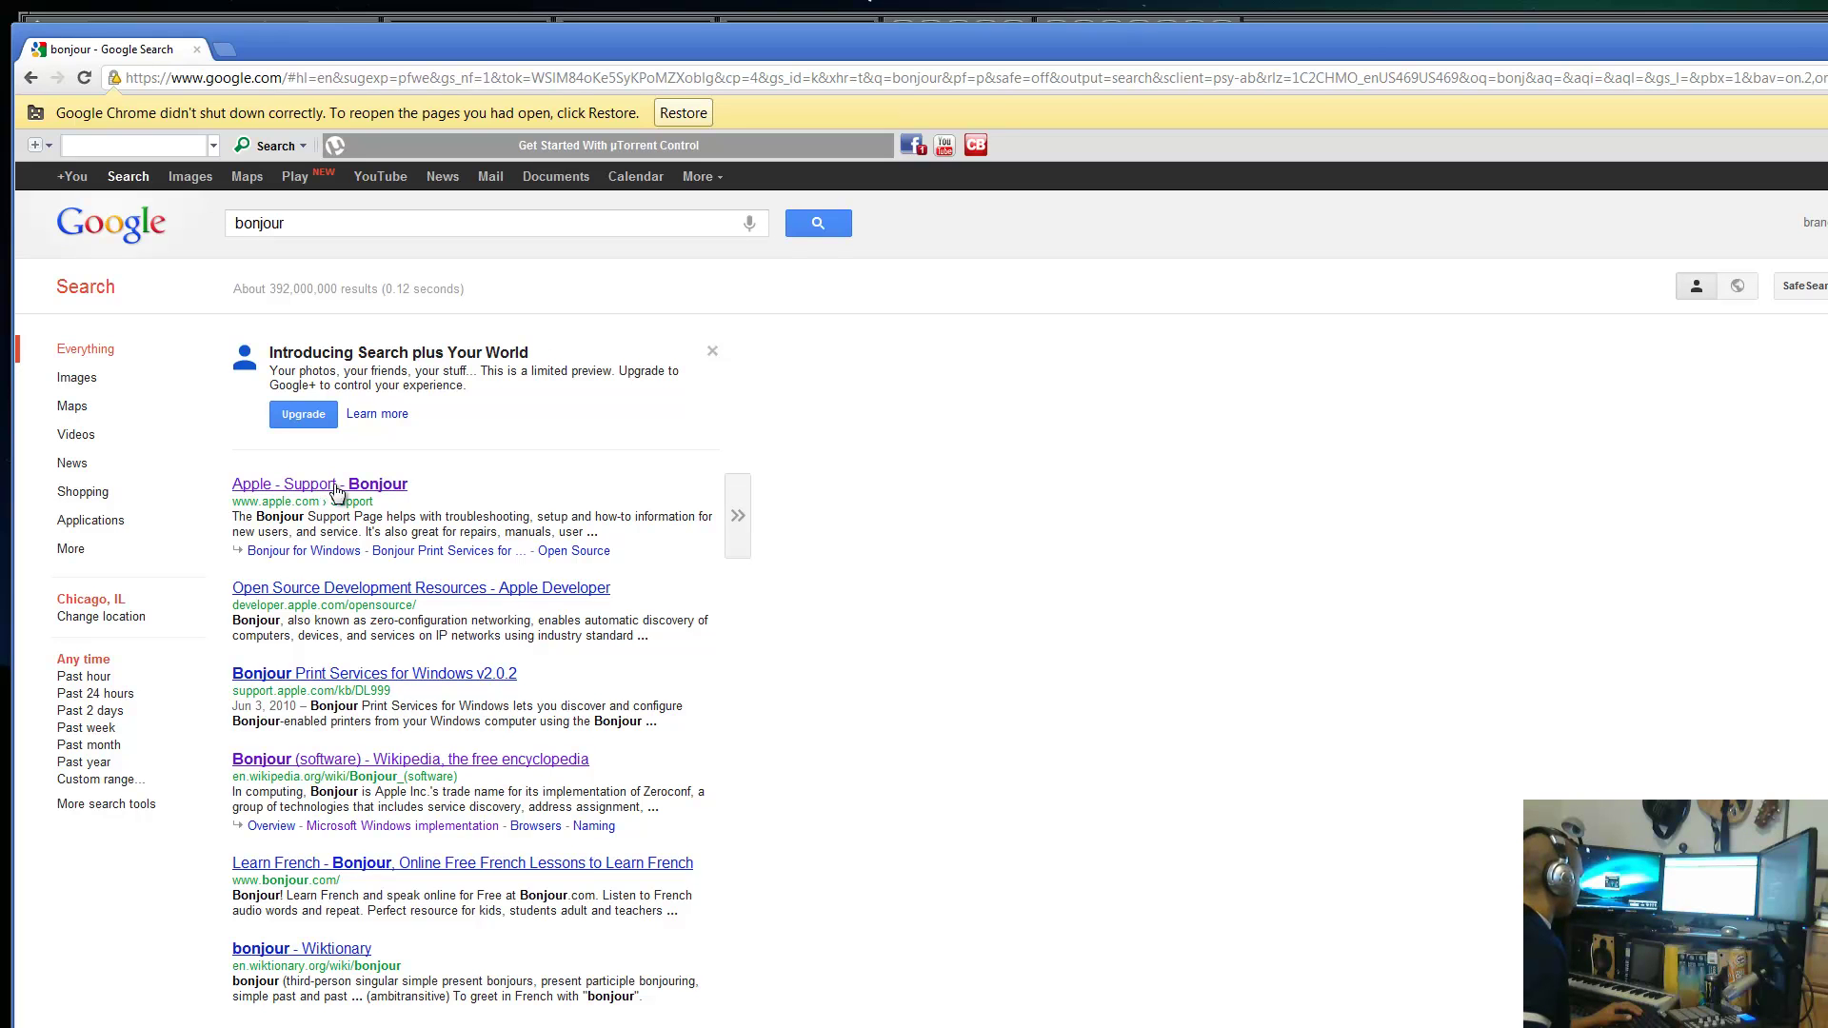
left_click(376, 486)
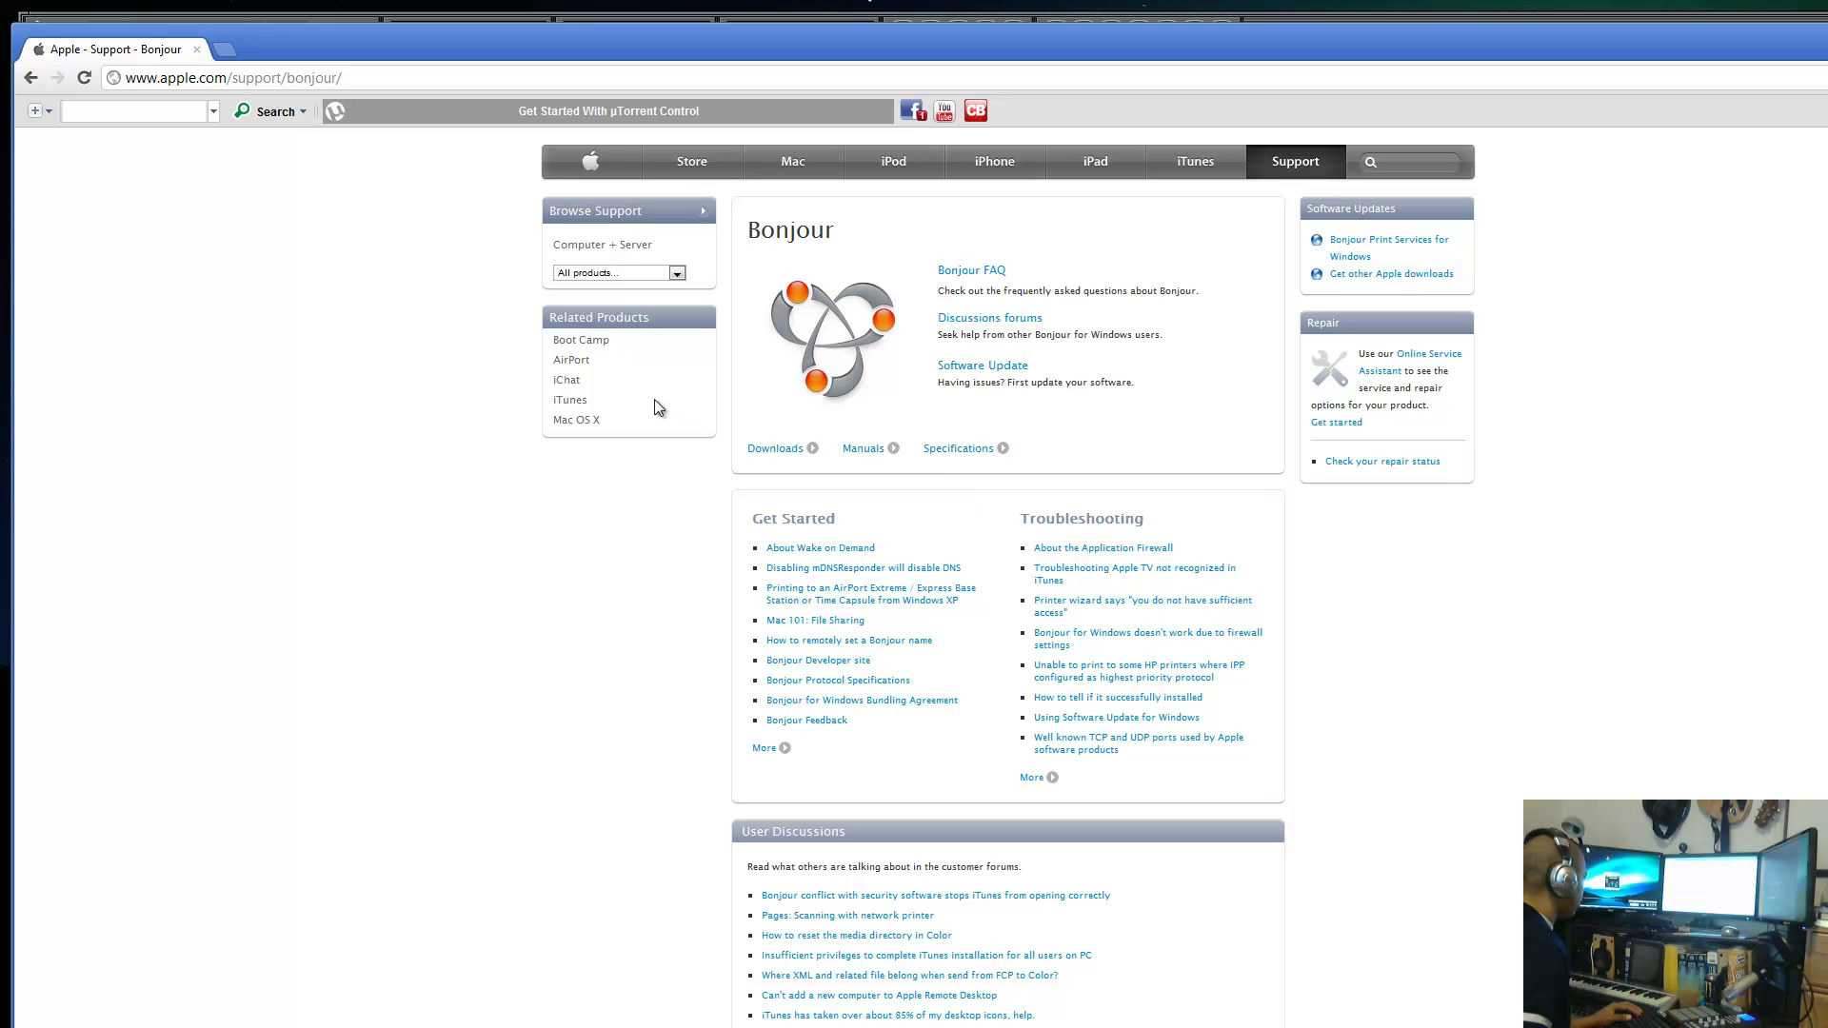
- Reach Apple's Support Downloads results for 'bonjour for windows' from the Bonjour page's Downloads link
left_click(772, 448)
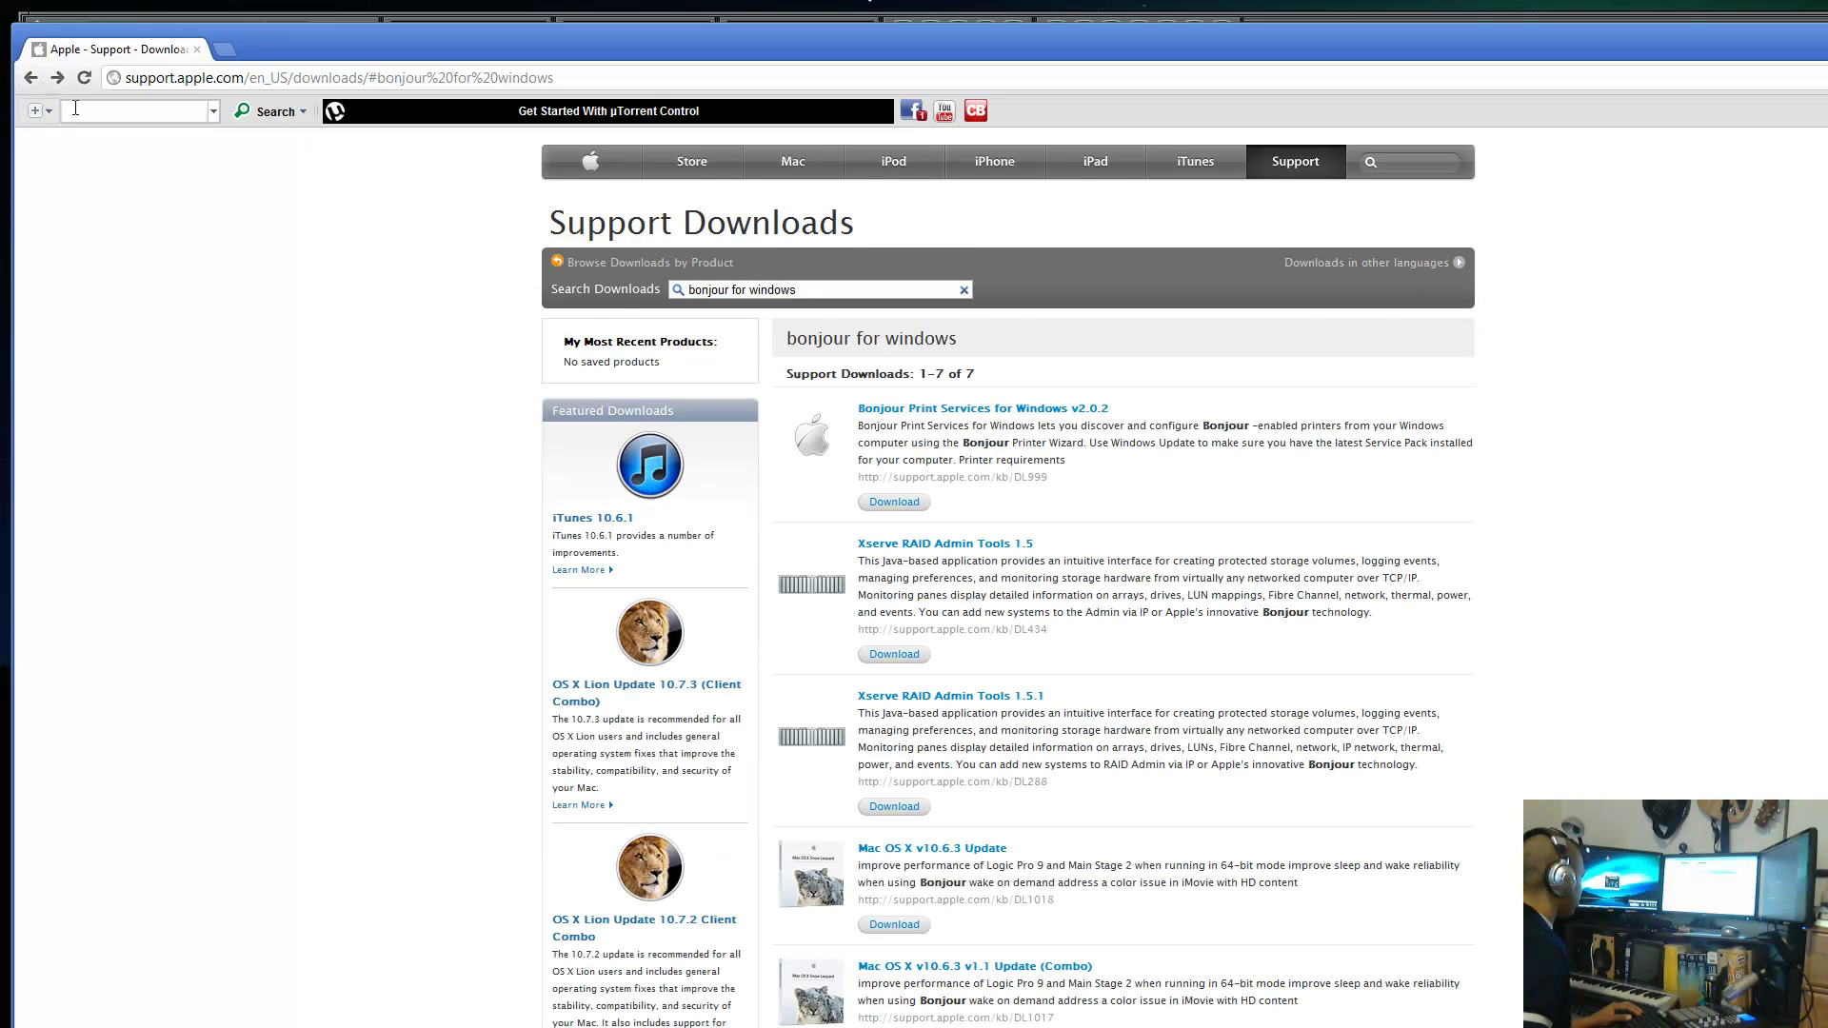
left_click(30, 77)
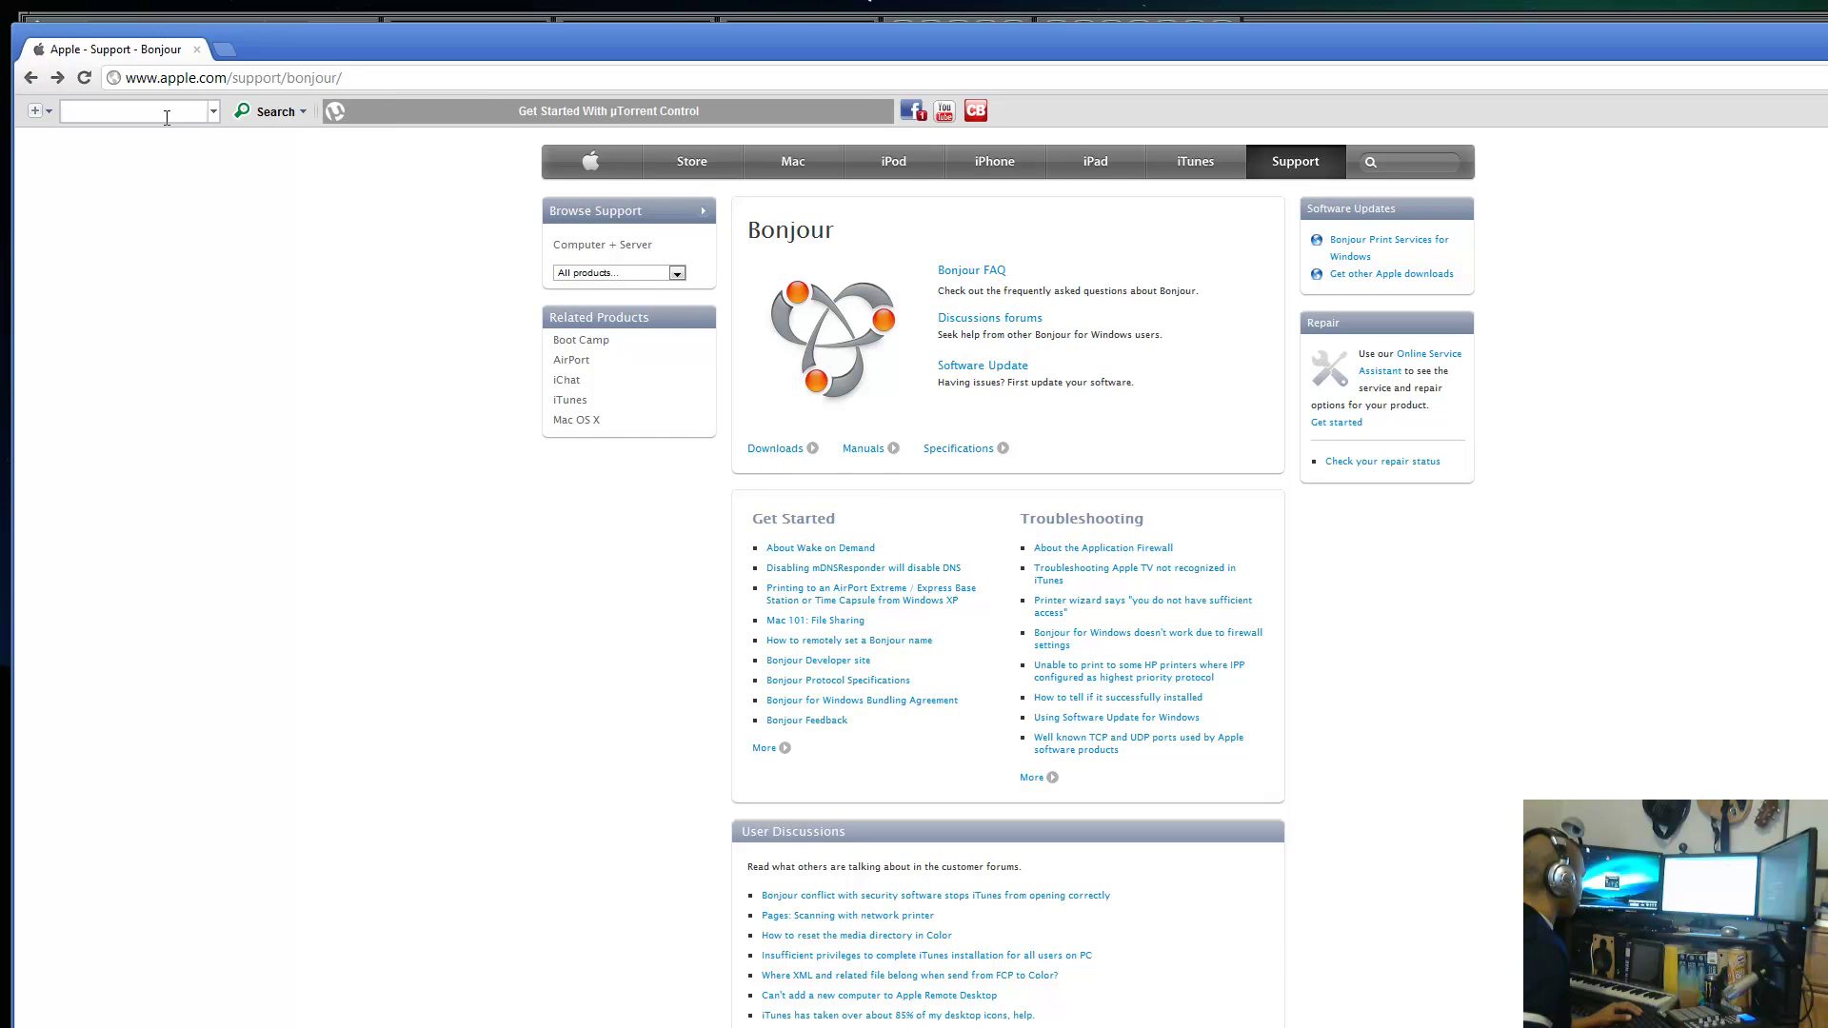
left_click(373, 77)
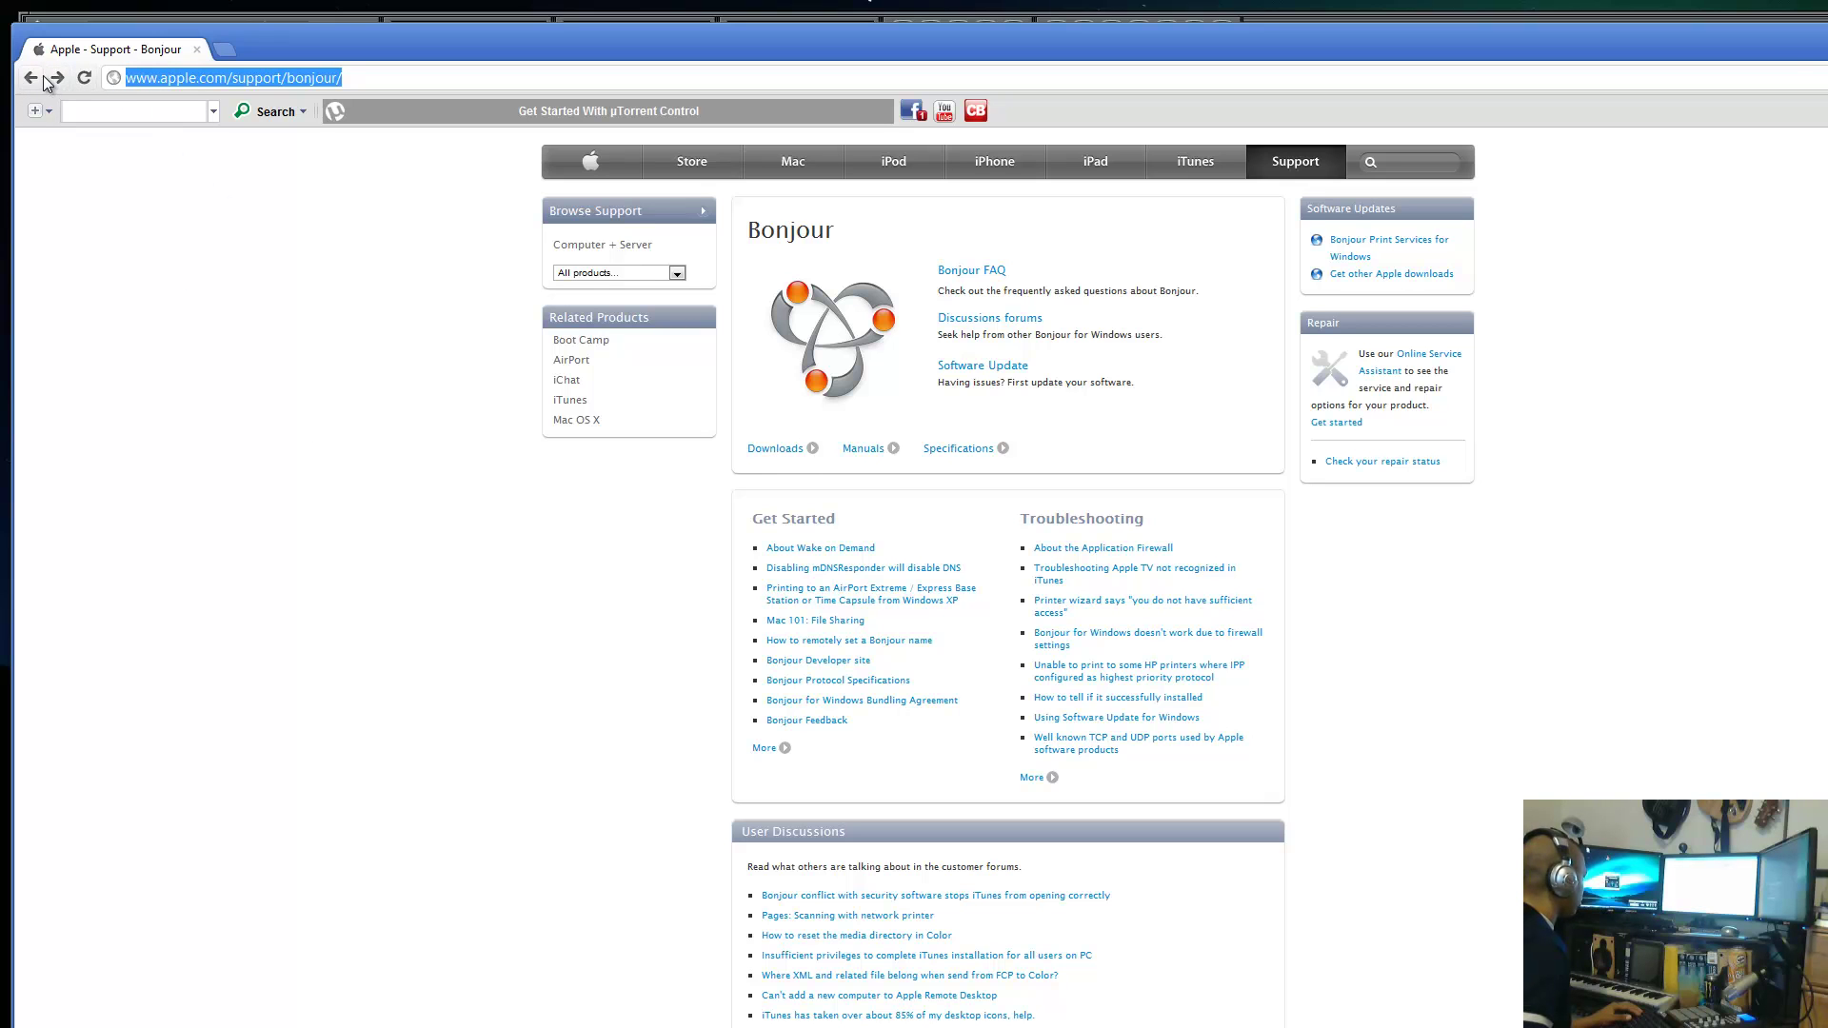
left_click(768, 451)
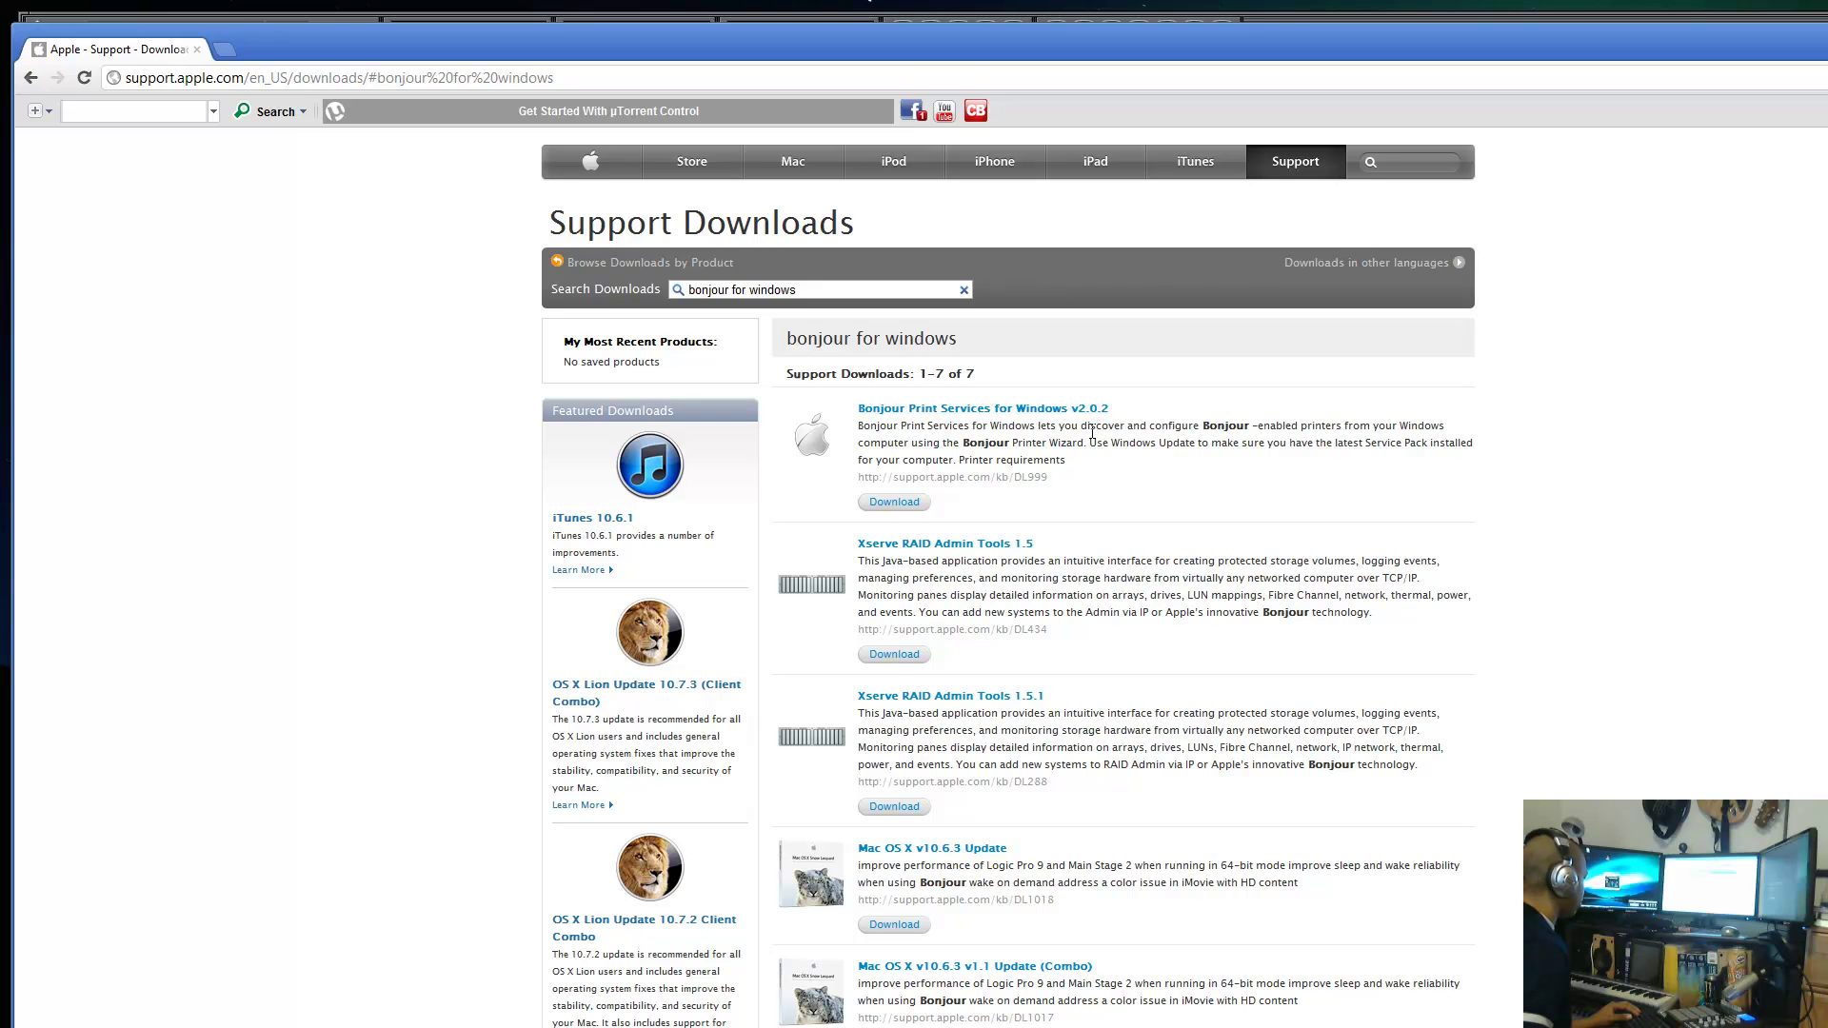
- Download BonjourPSSetup.exe for Bonjour Print Services for Windows v2.0.2 and dismiss the security warning
left_click(915, 511)
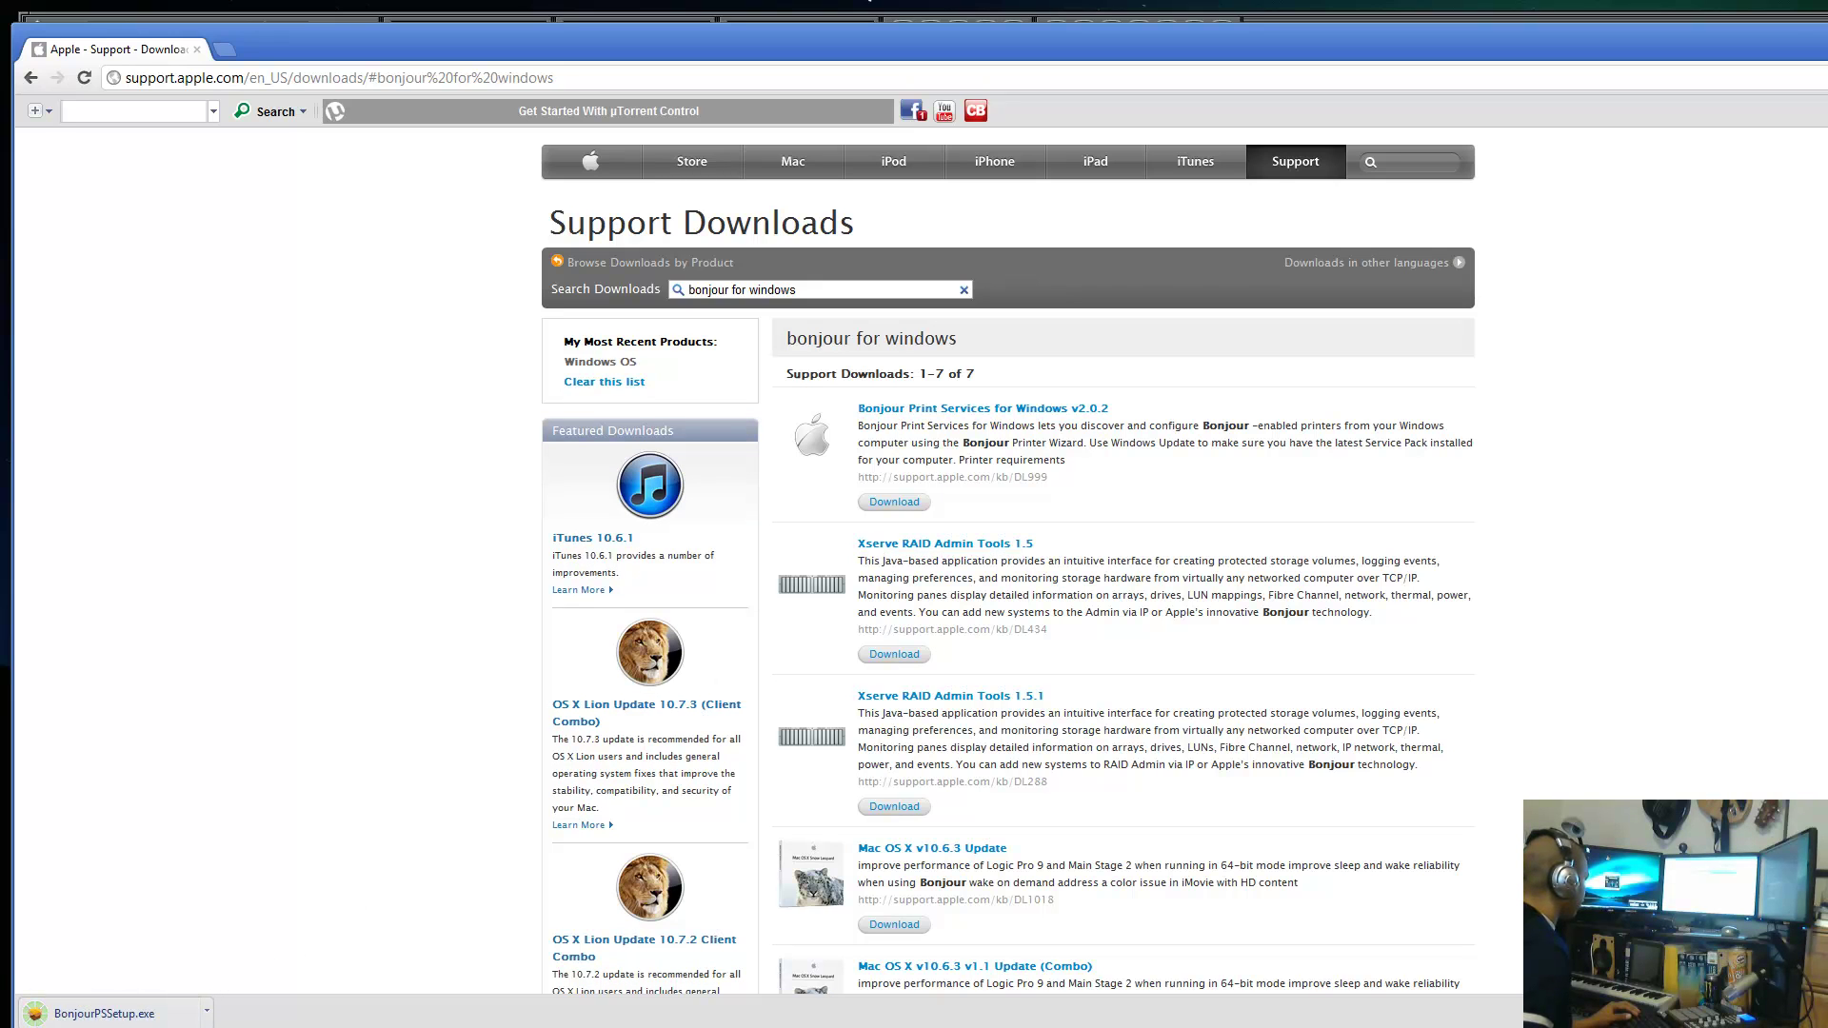
left_click(133, 1000)
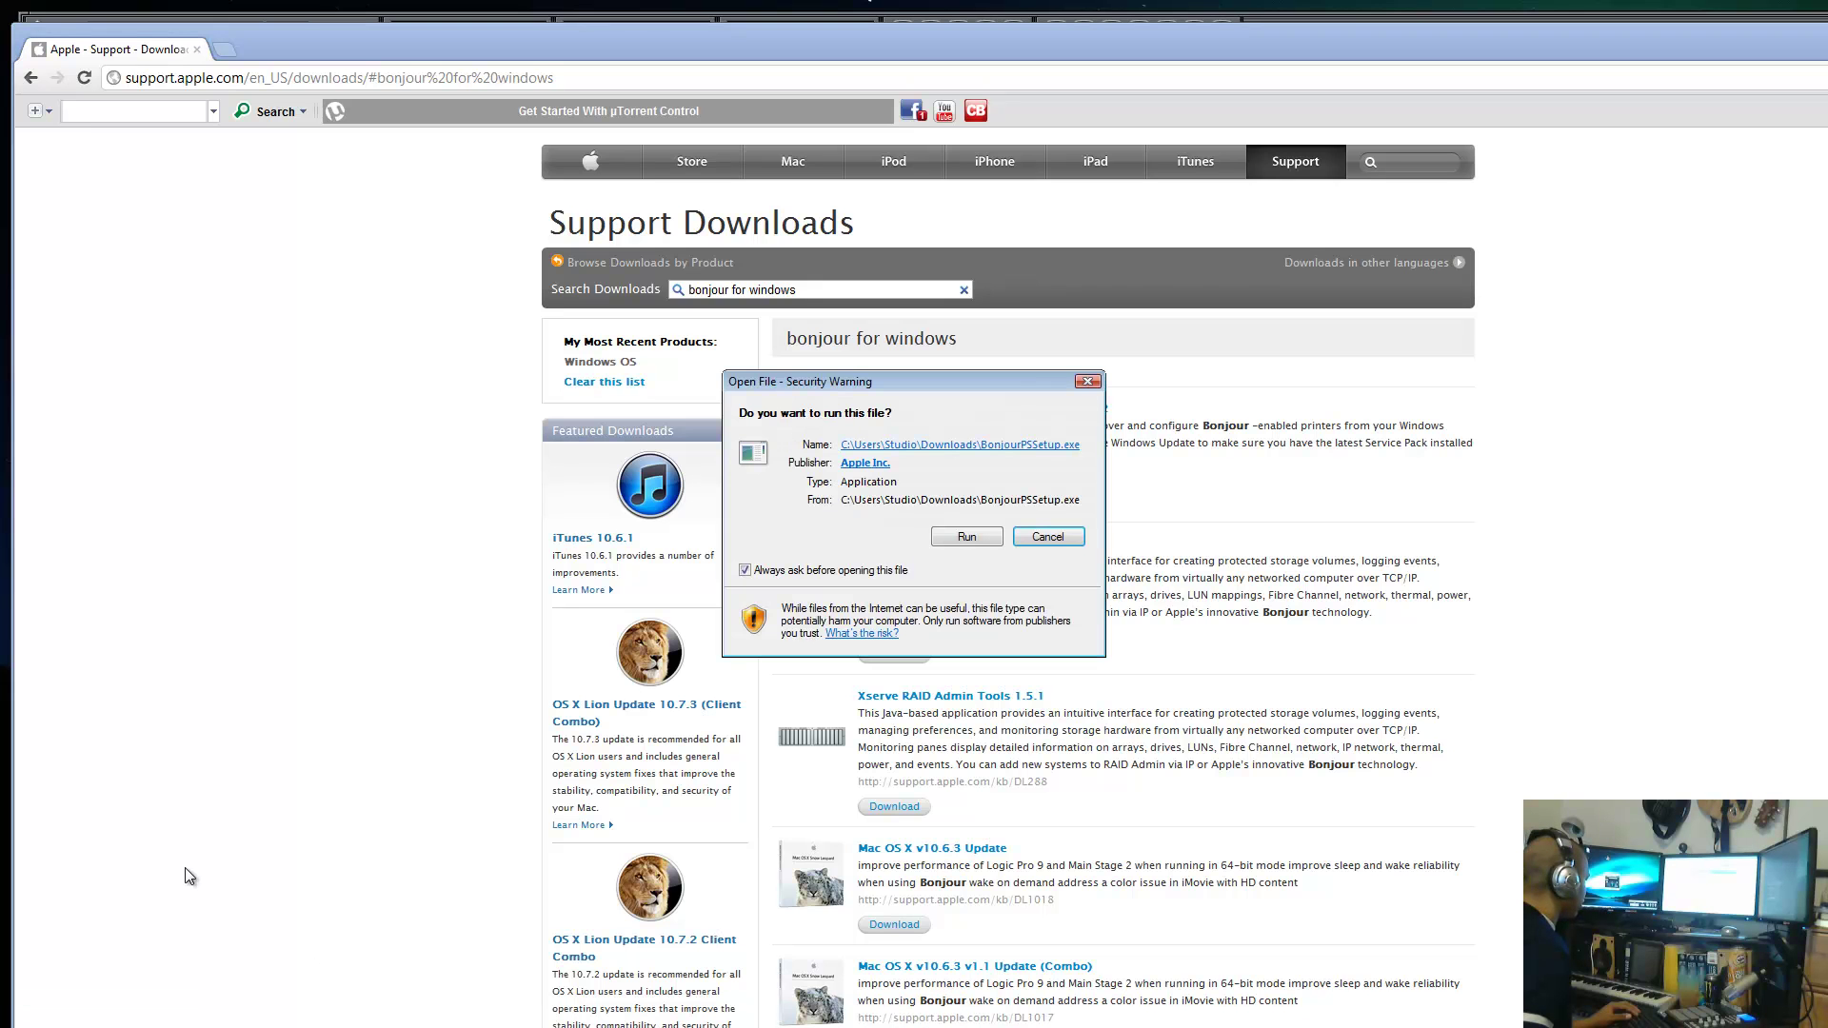
left_click(1093, 380)
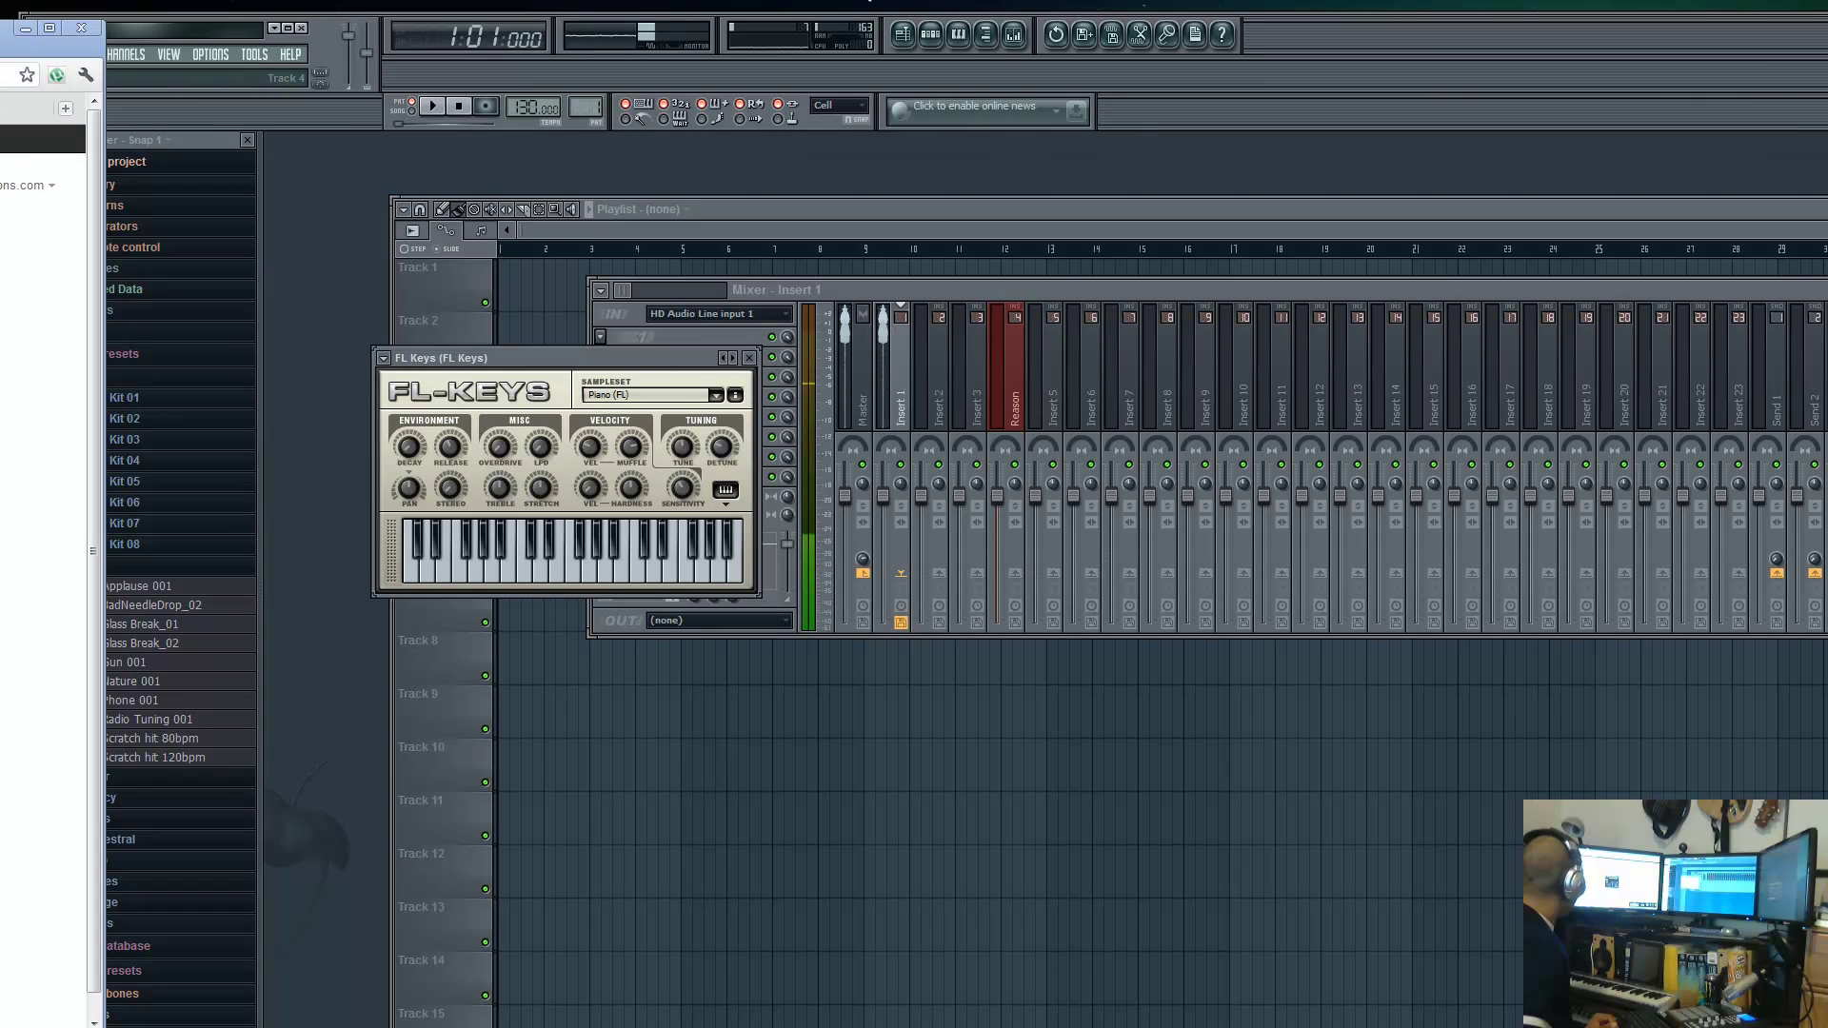
- Drag the Chrome window back over FL Studio so the Google home page fills the screen
left_click_drag(57, 19, 742, 20)
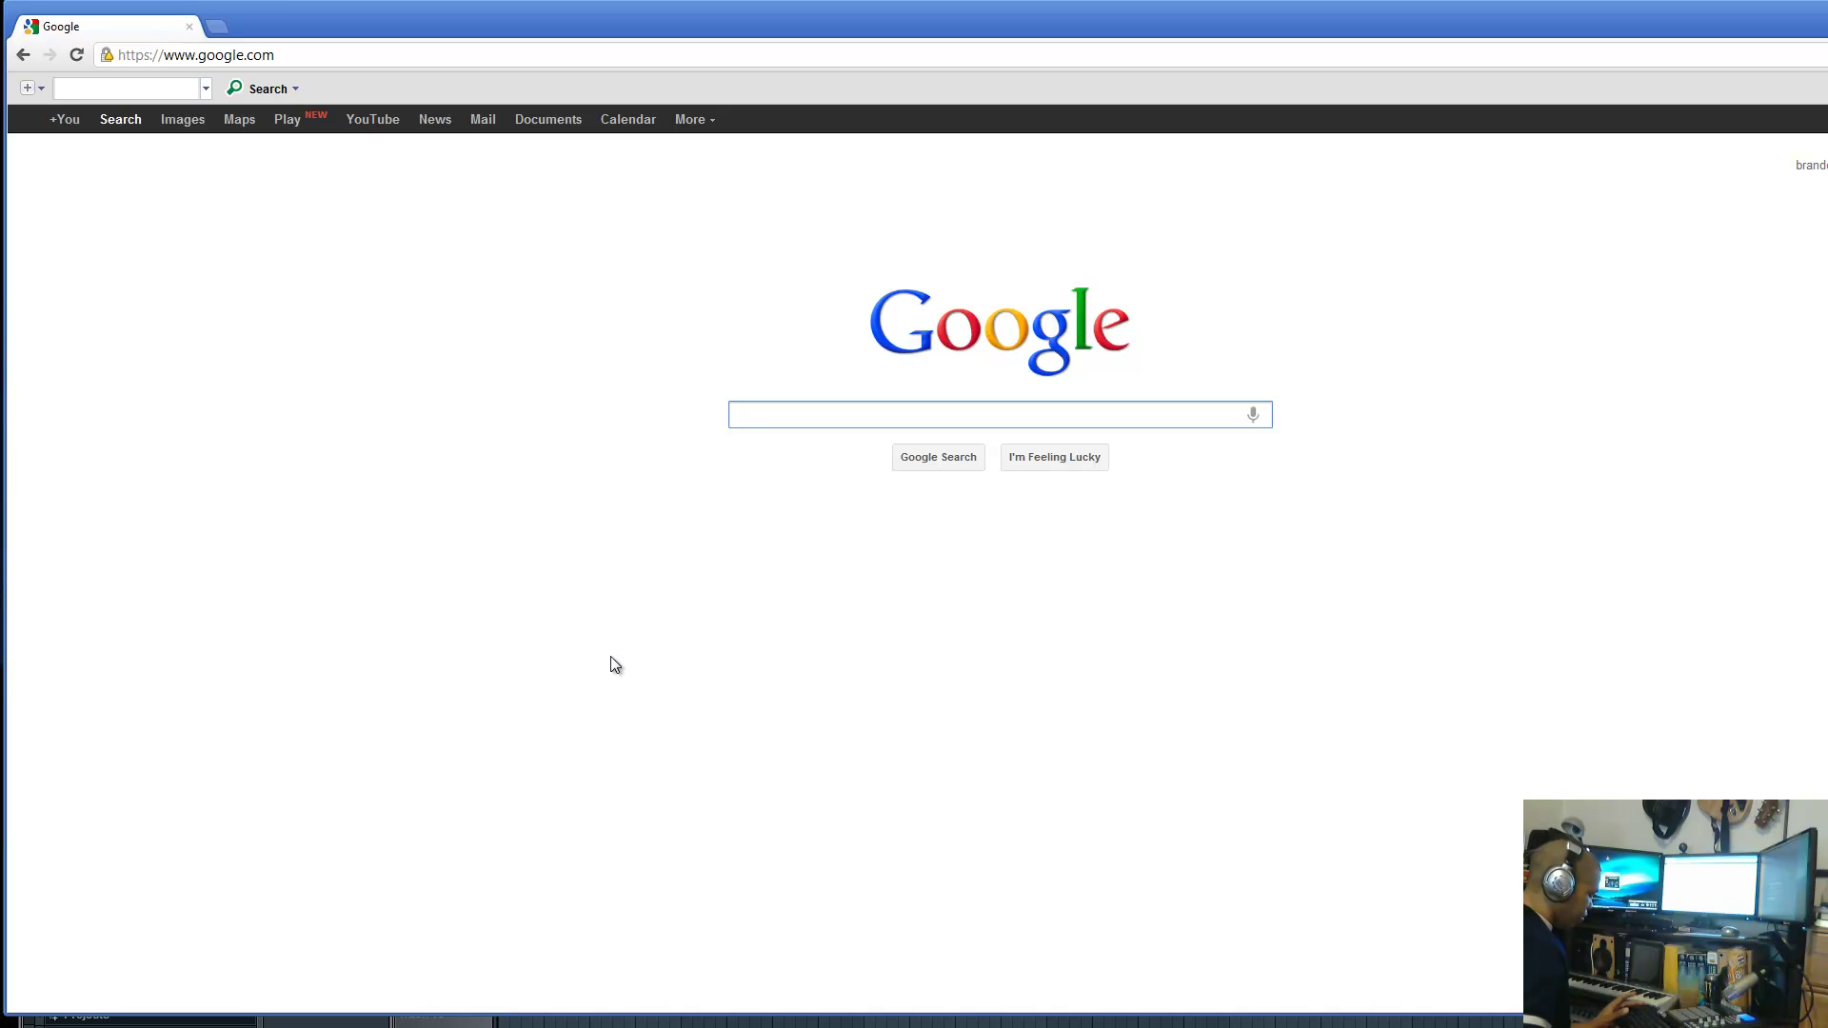
- Search Google for 'rtpmidi' and open the rtpMIDI driver page on tobias-erichsen.de
type("rtp")
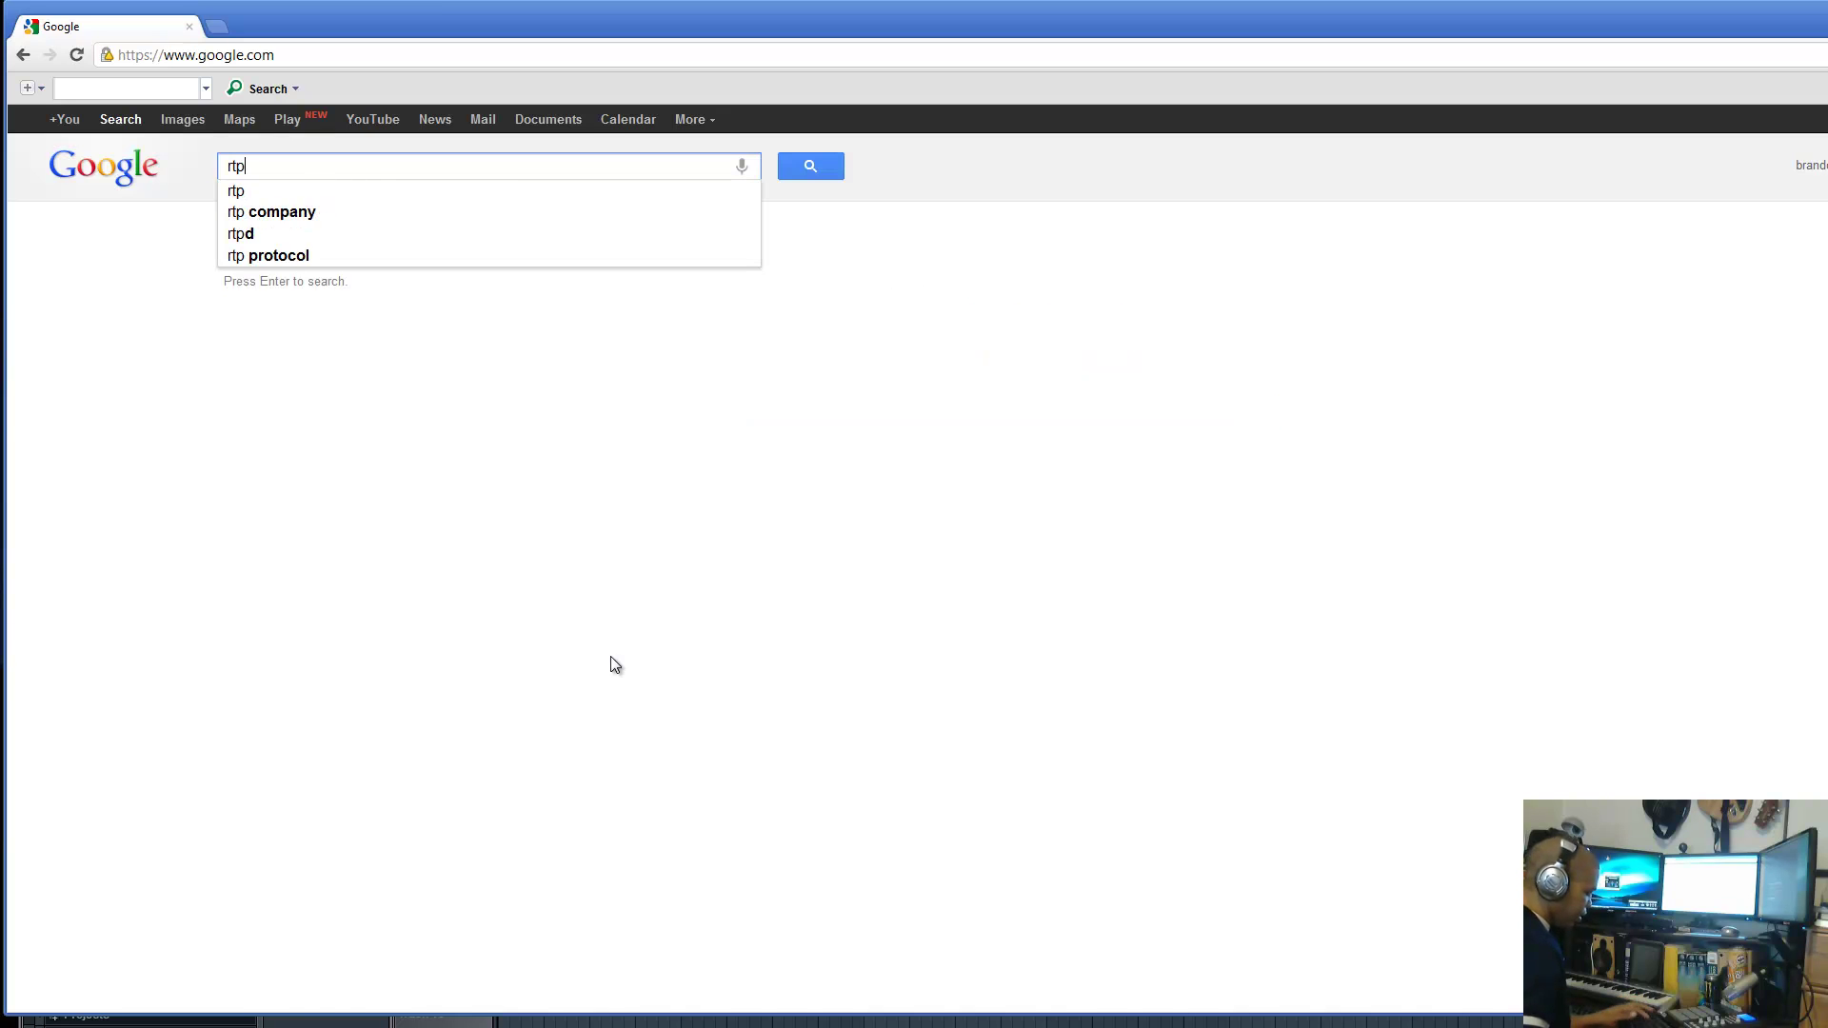
type("midi")
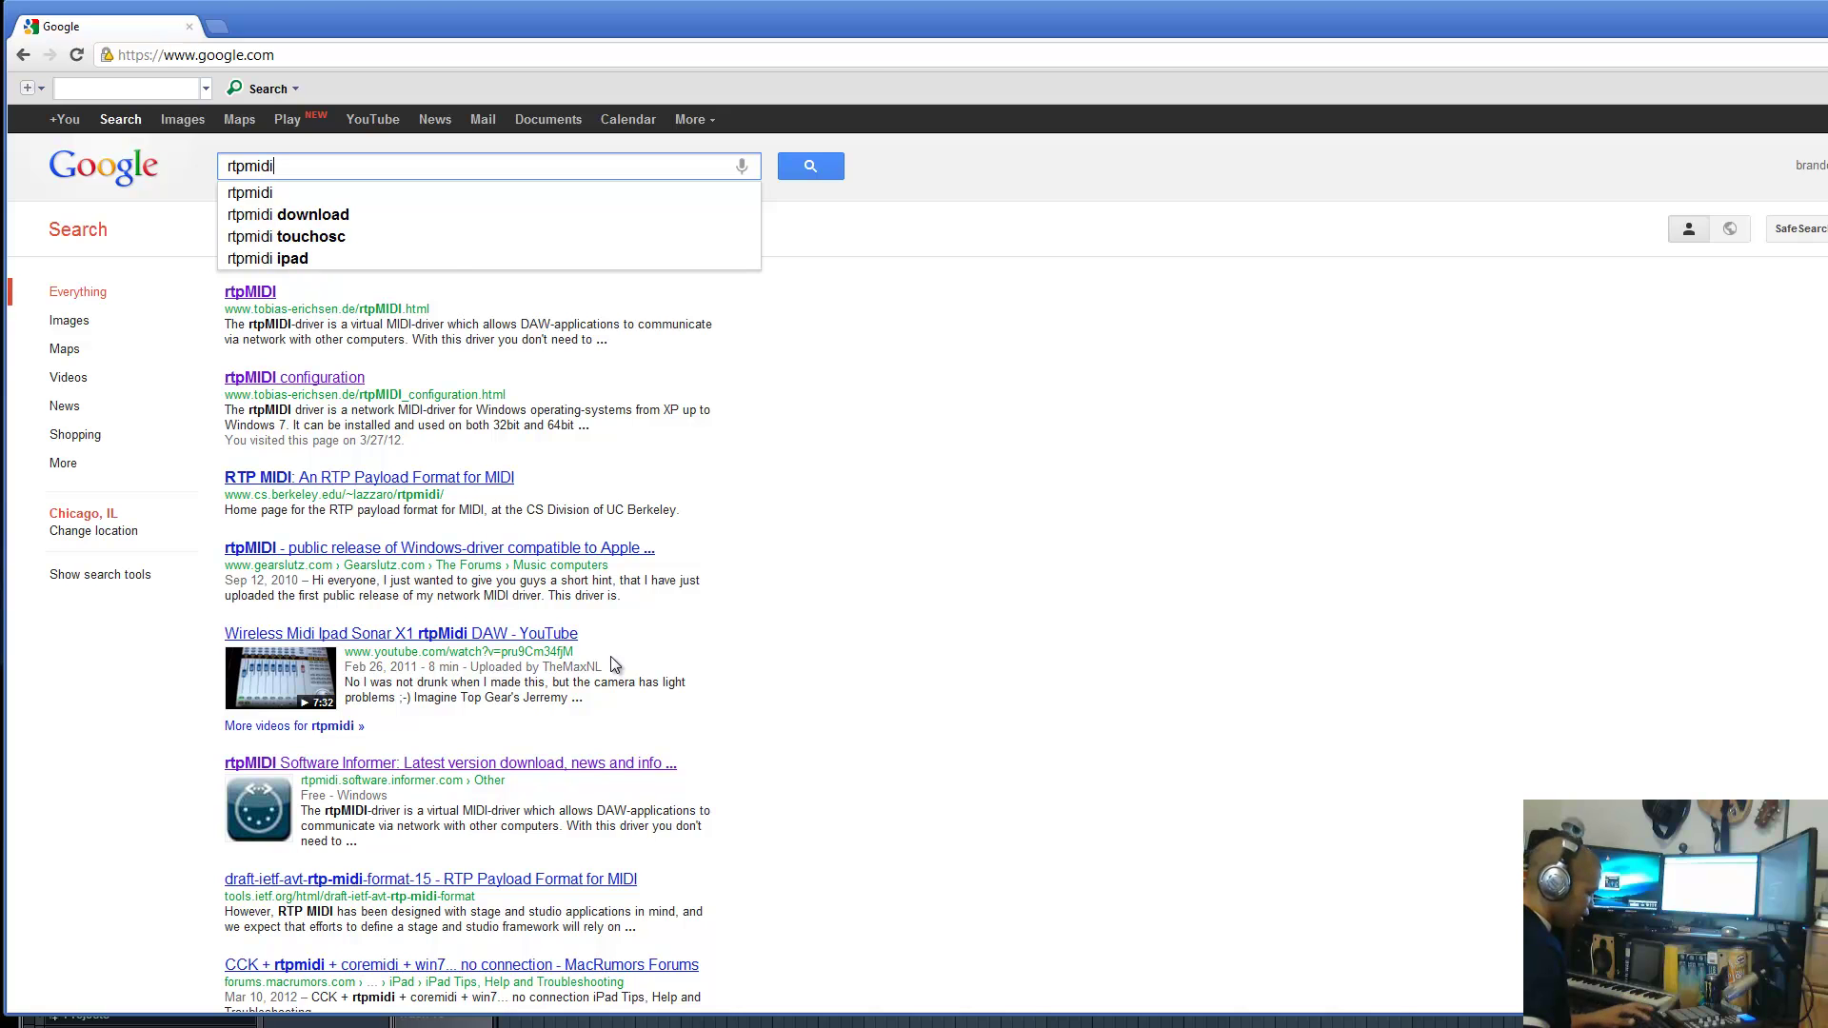
key("Return")
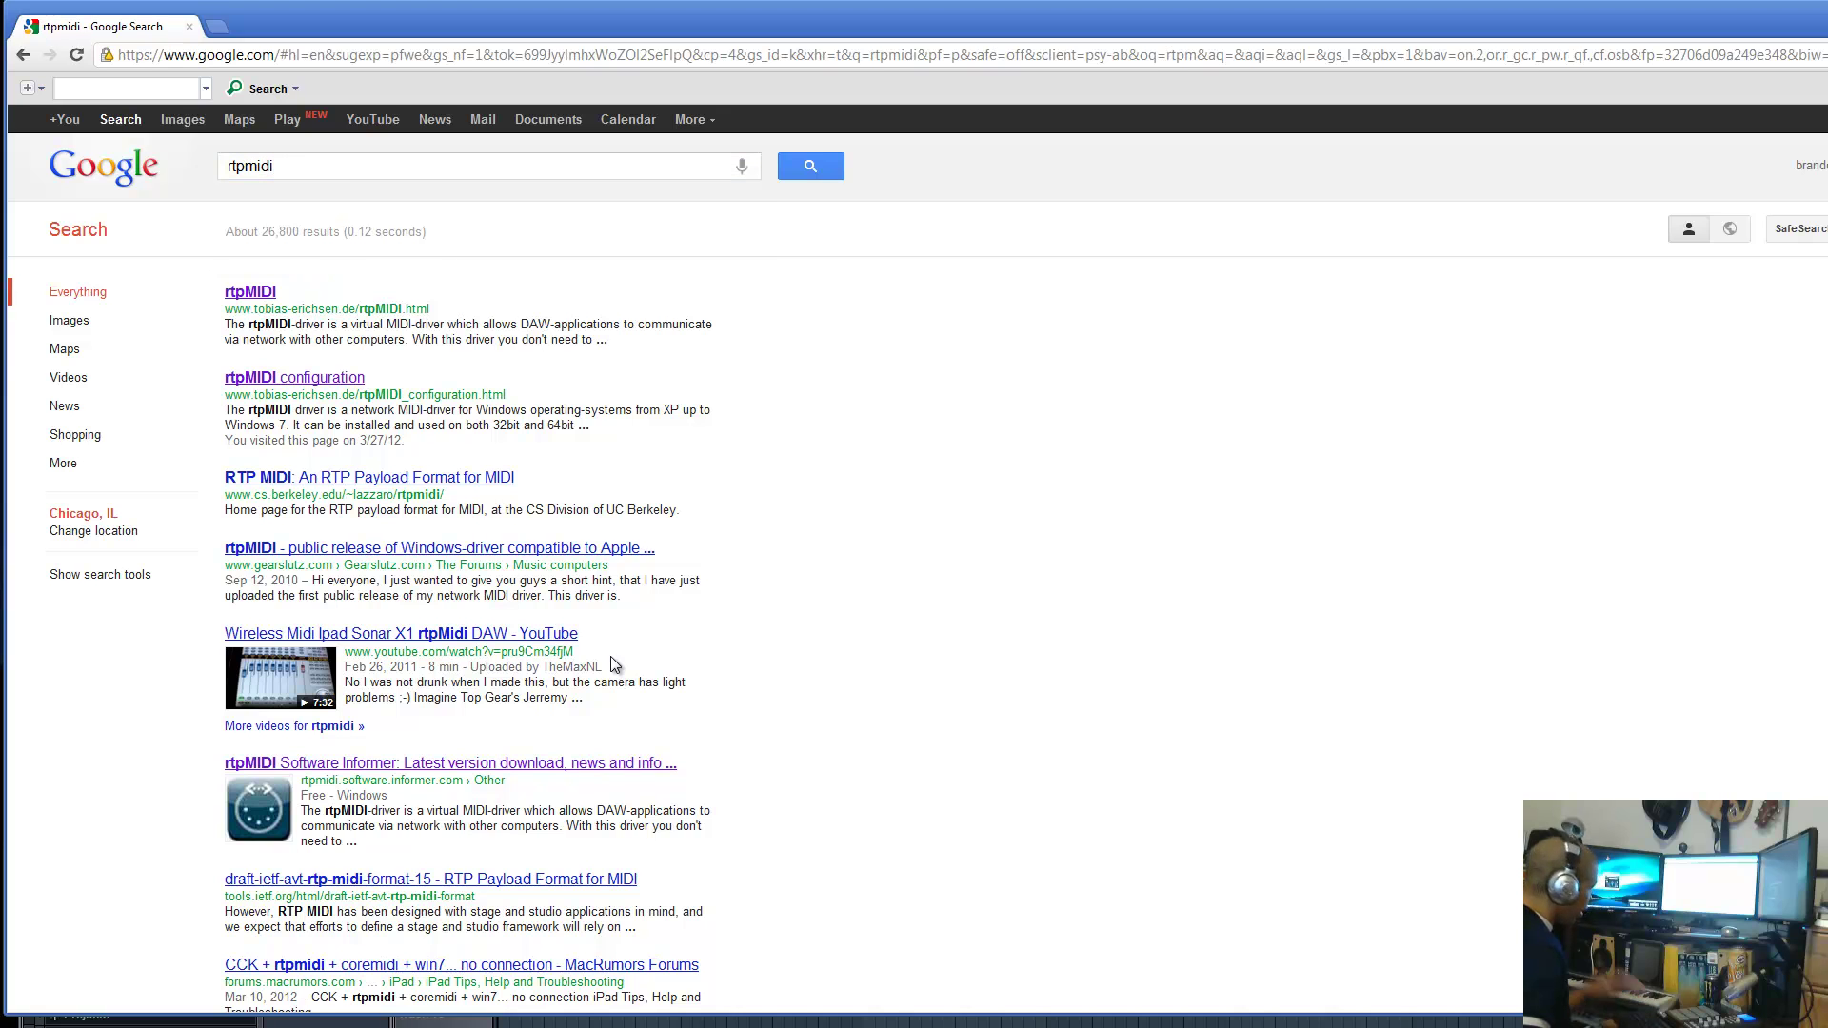
left_click(257, 296)
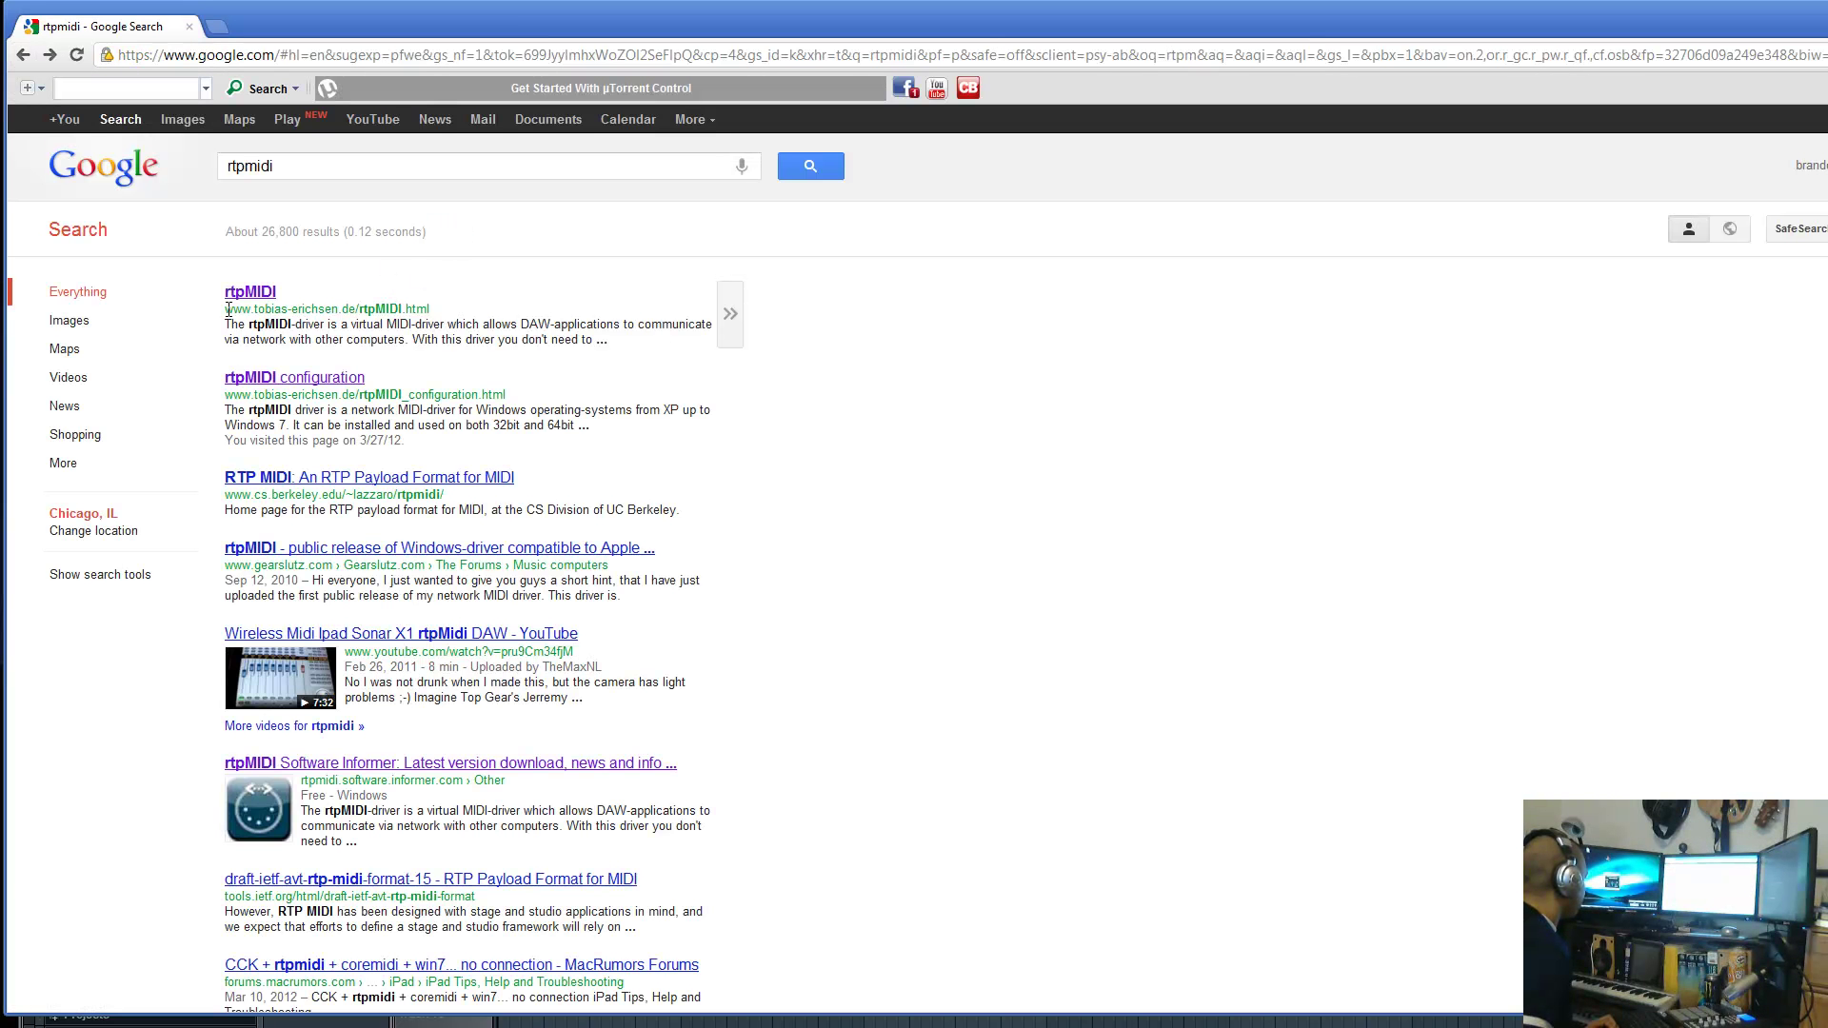
left_click_drag(225, 308, 443, 307)
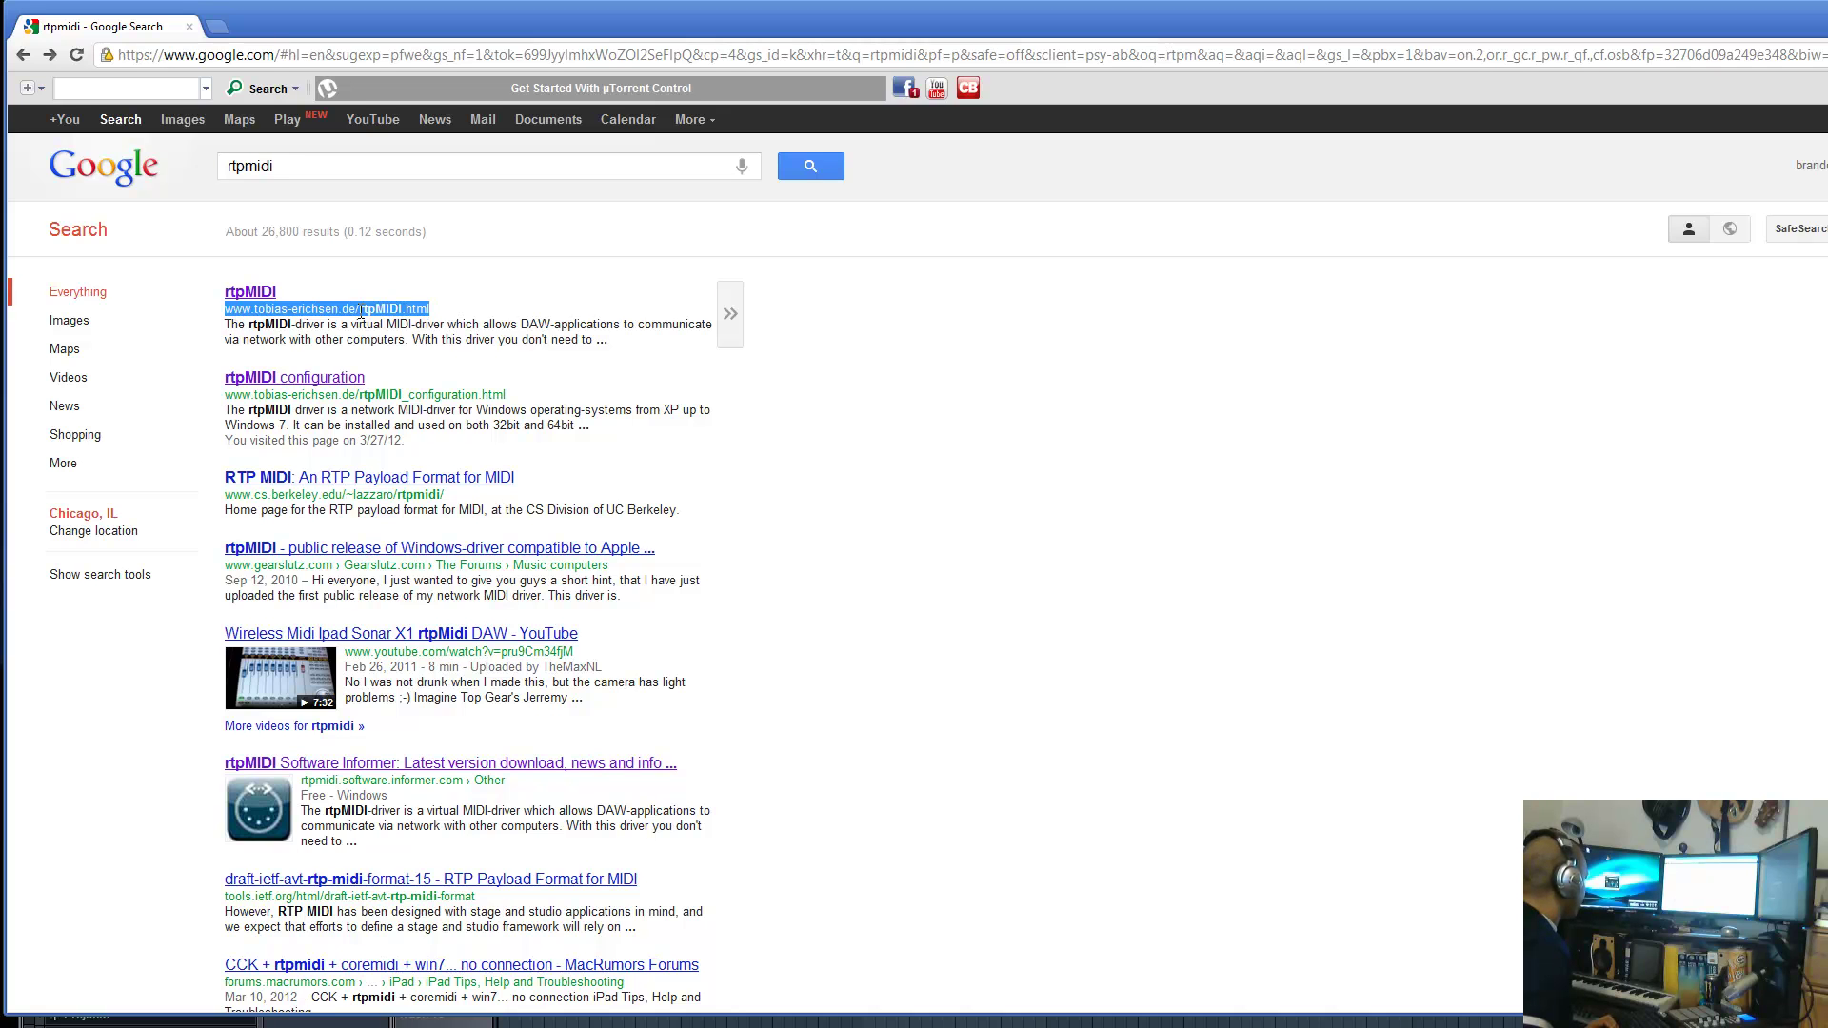
left_click(251, 296)
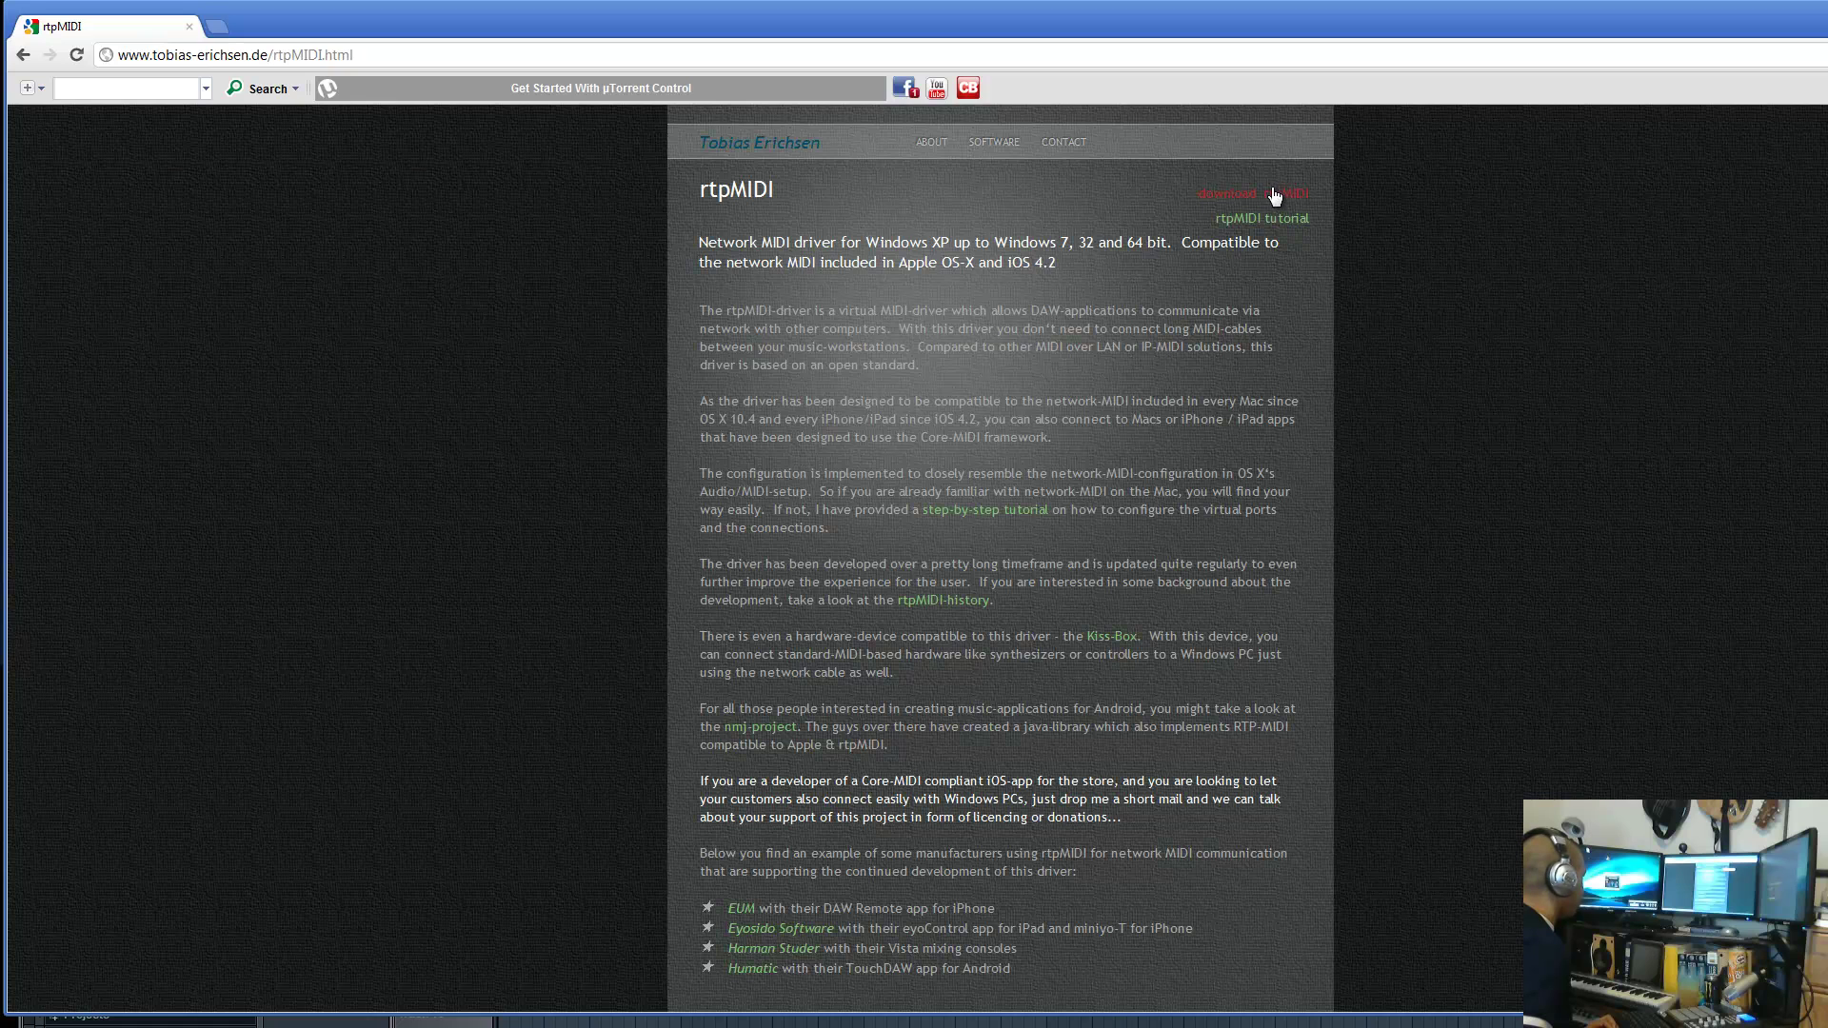
- Download rtpMIDI_1_0_7_222 (1).zip using the page's 'download rtpMIDI' link
left_click_drag(708, 189, 904, 198)
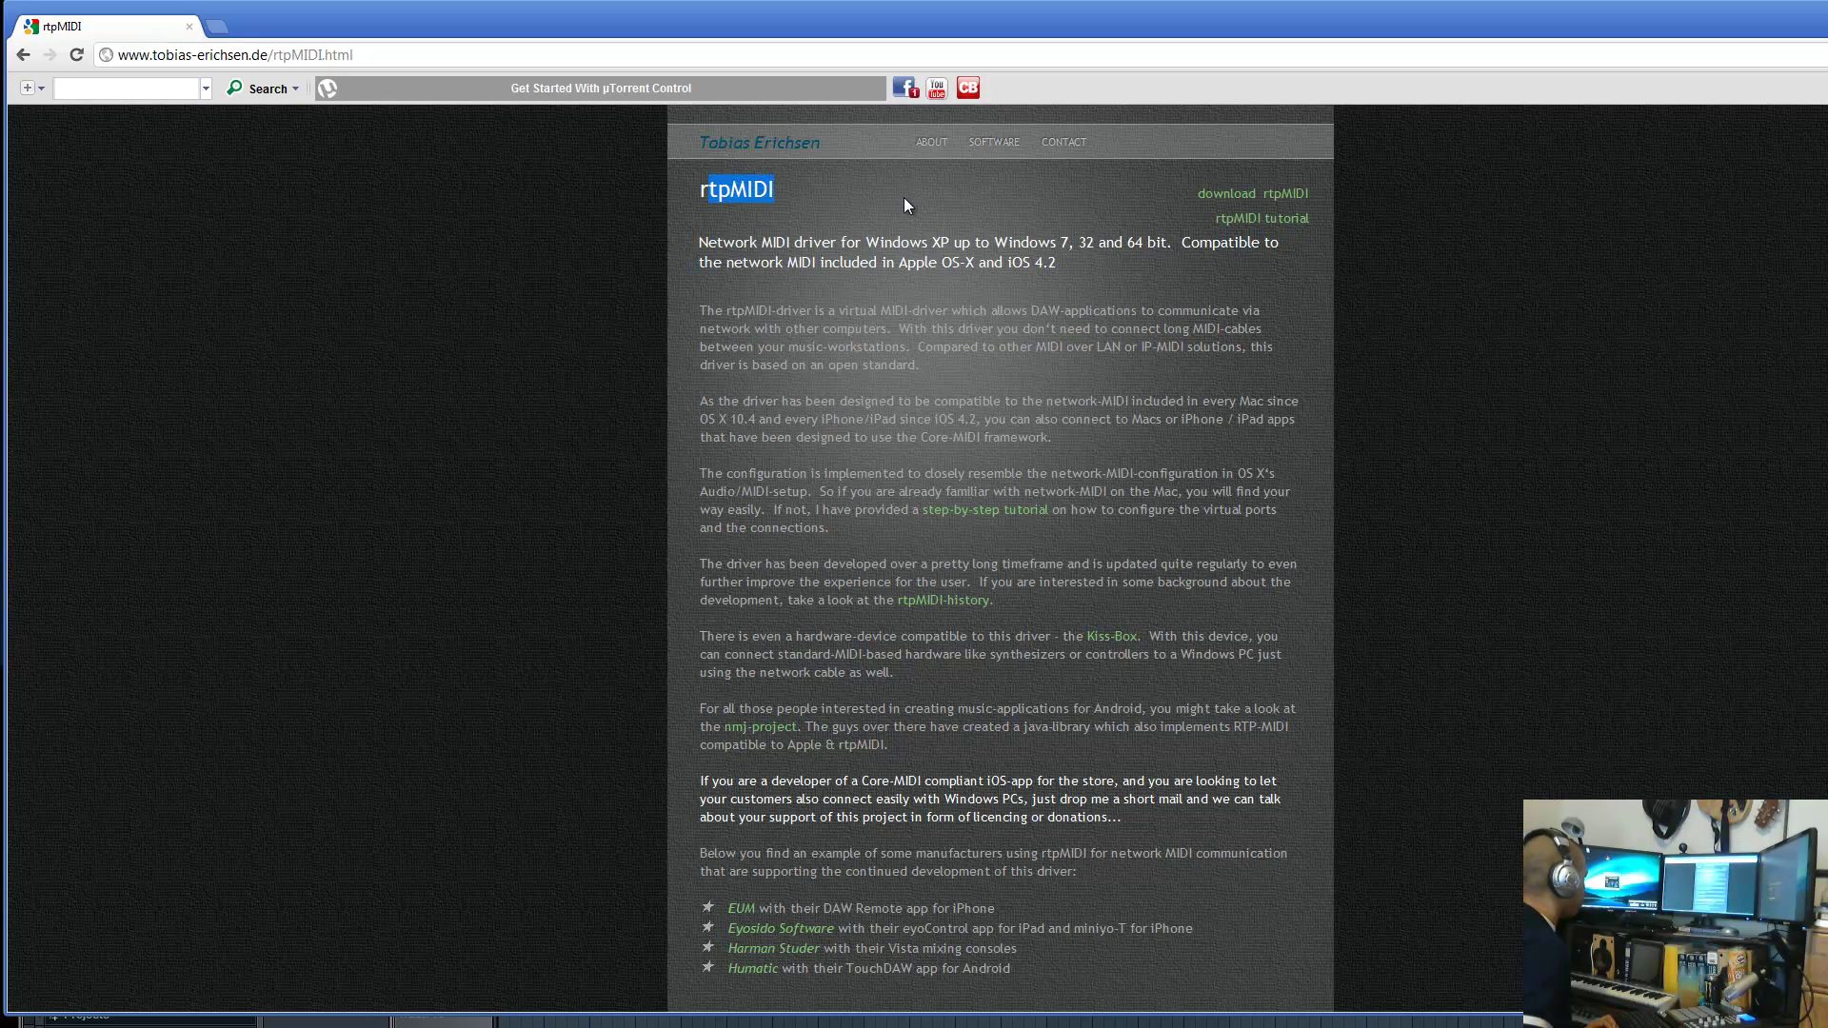
left_click(1281, 200)
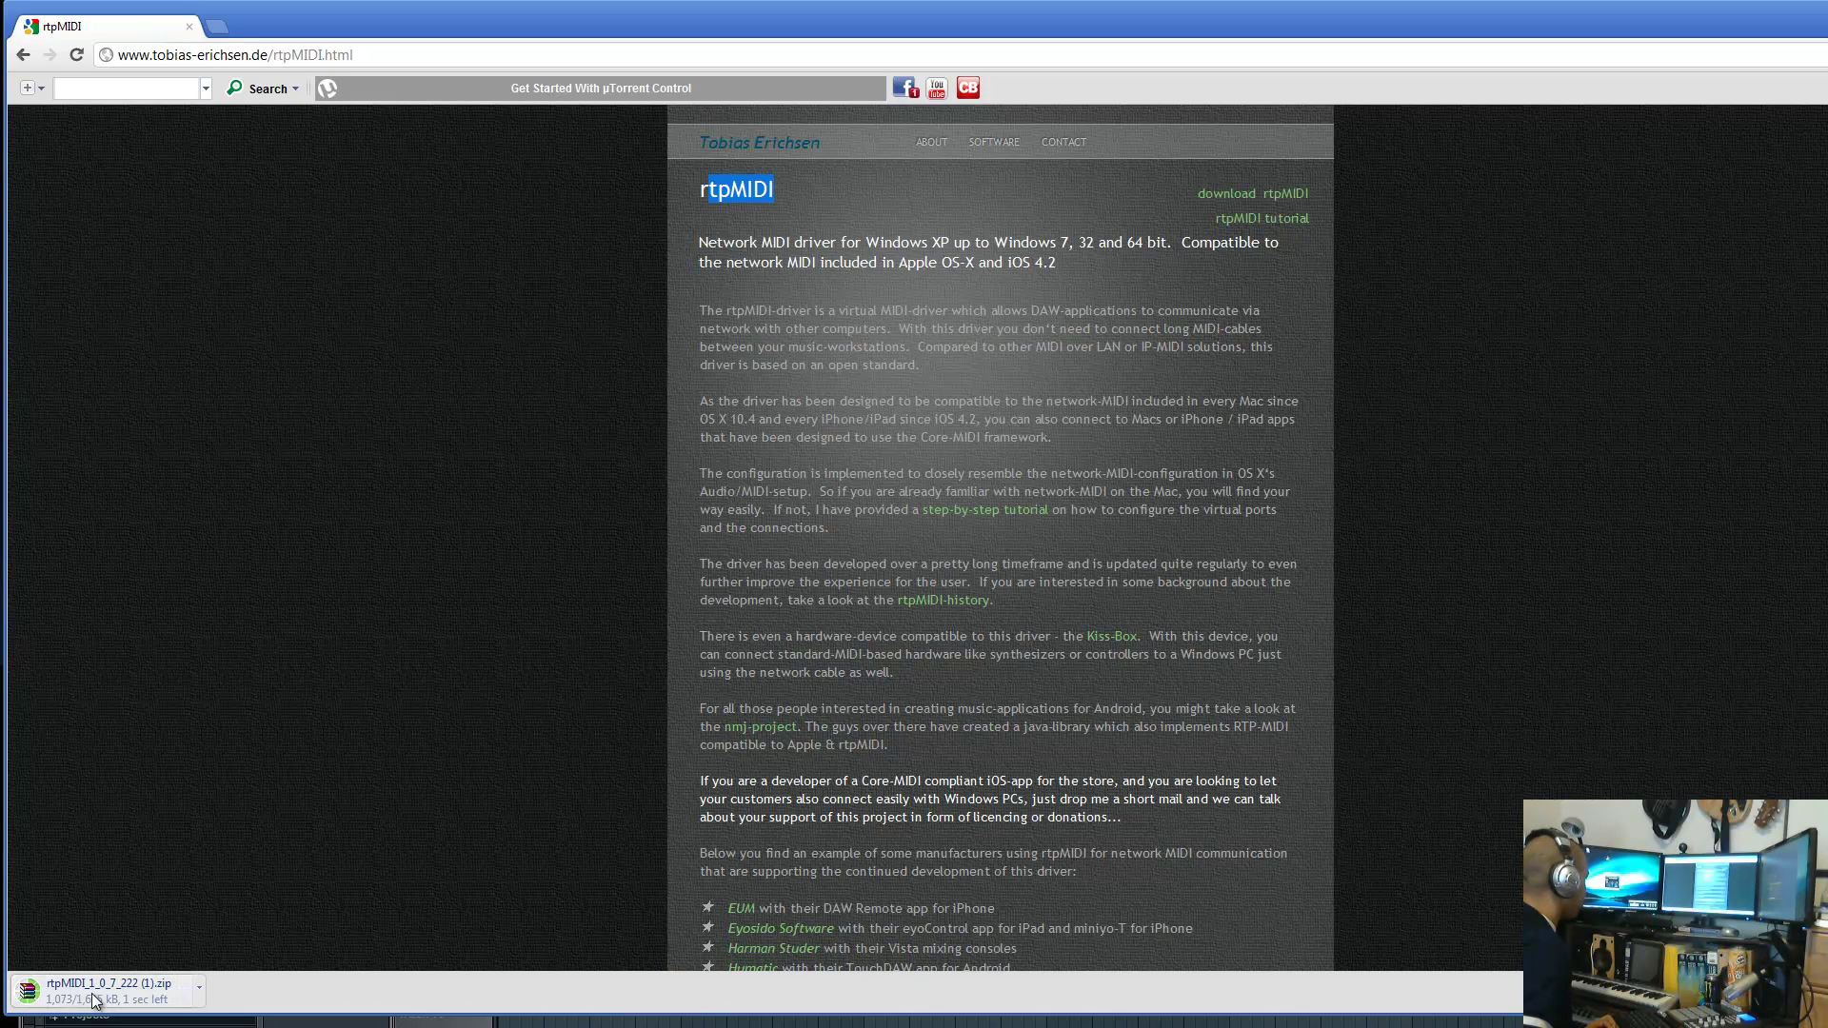
- Open rtpMIDI_1_0_7_222 (1).zip in WinRAR and run the rtpMIDI .msi installer inside it
left_click(30, 995)
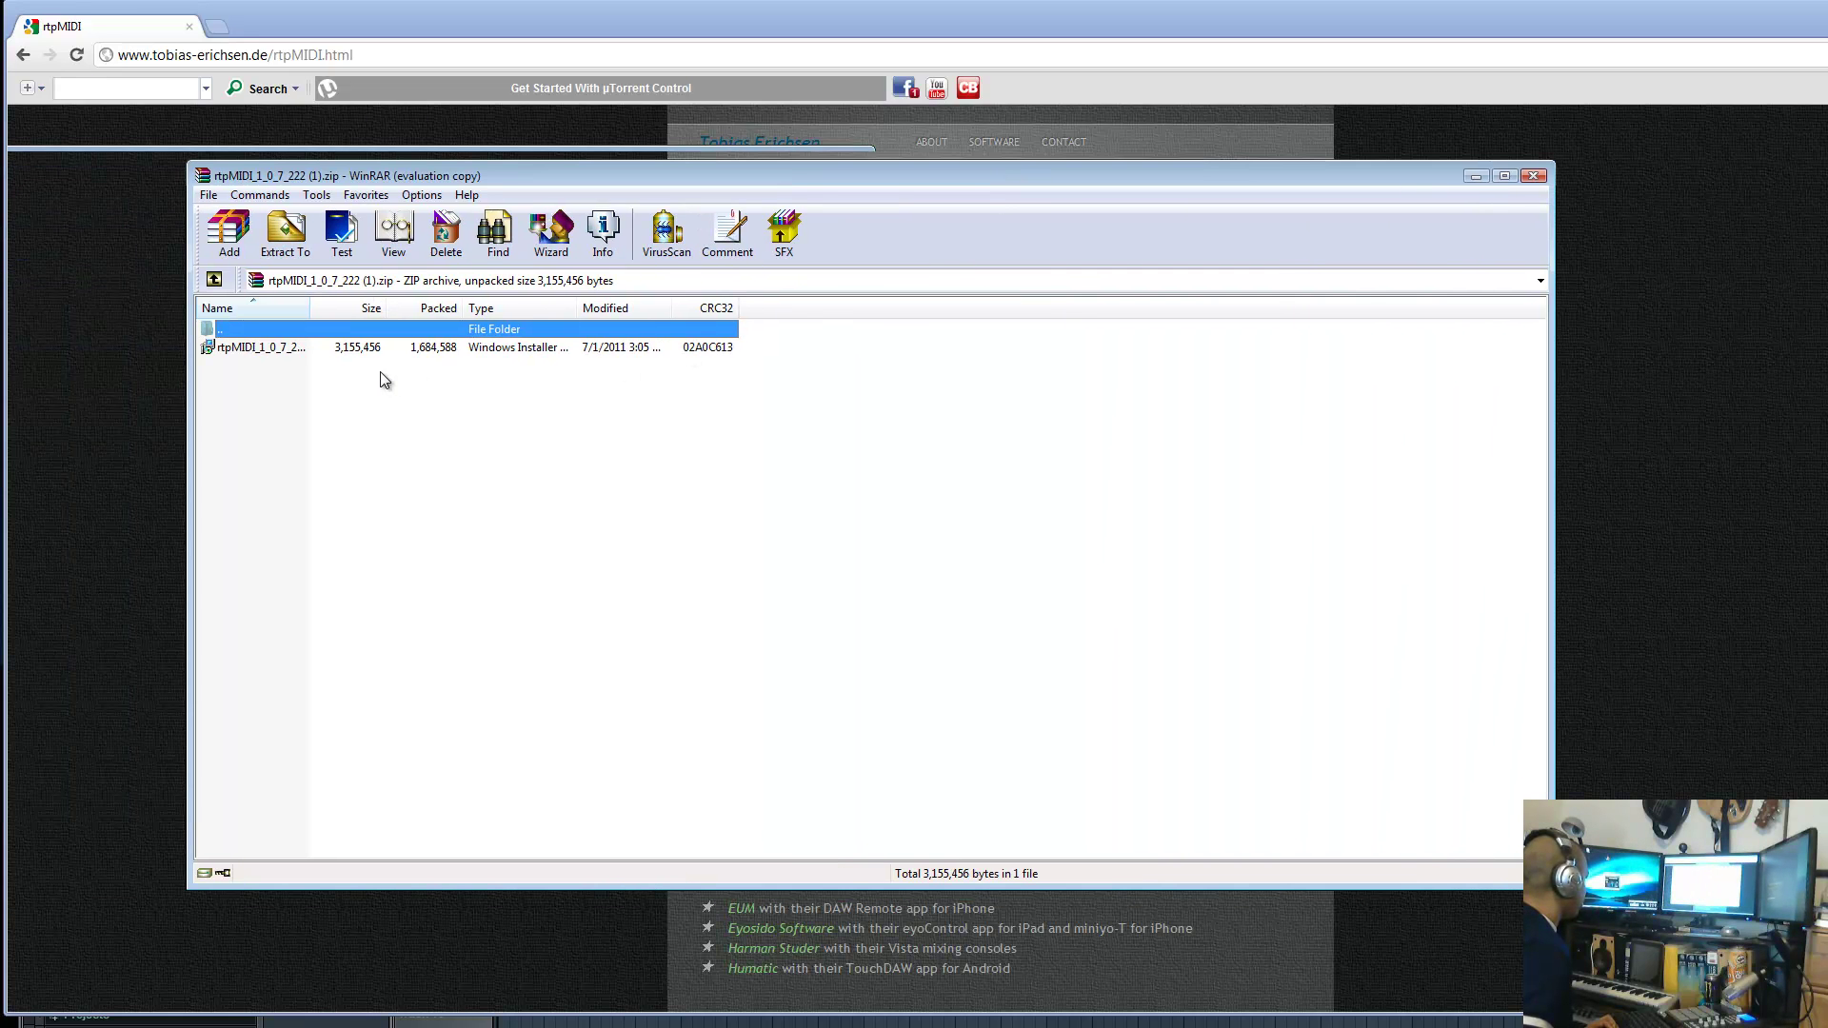
left_click(263, 345)
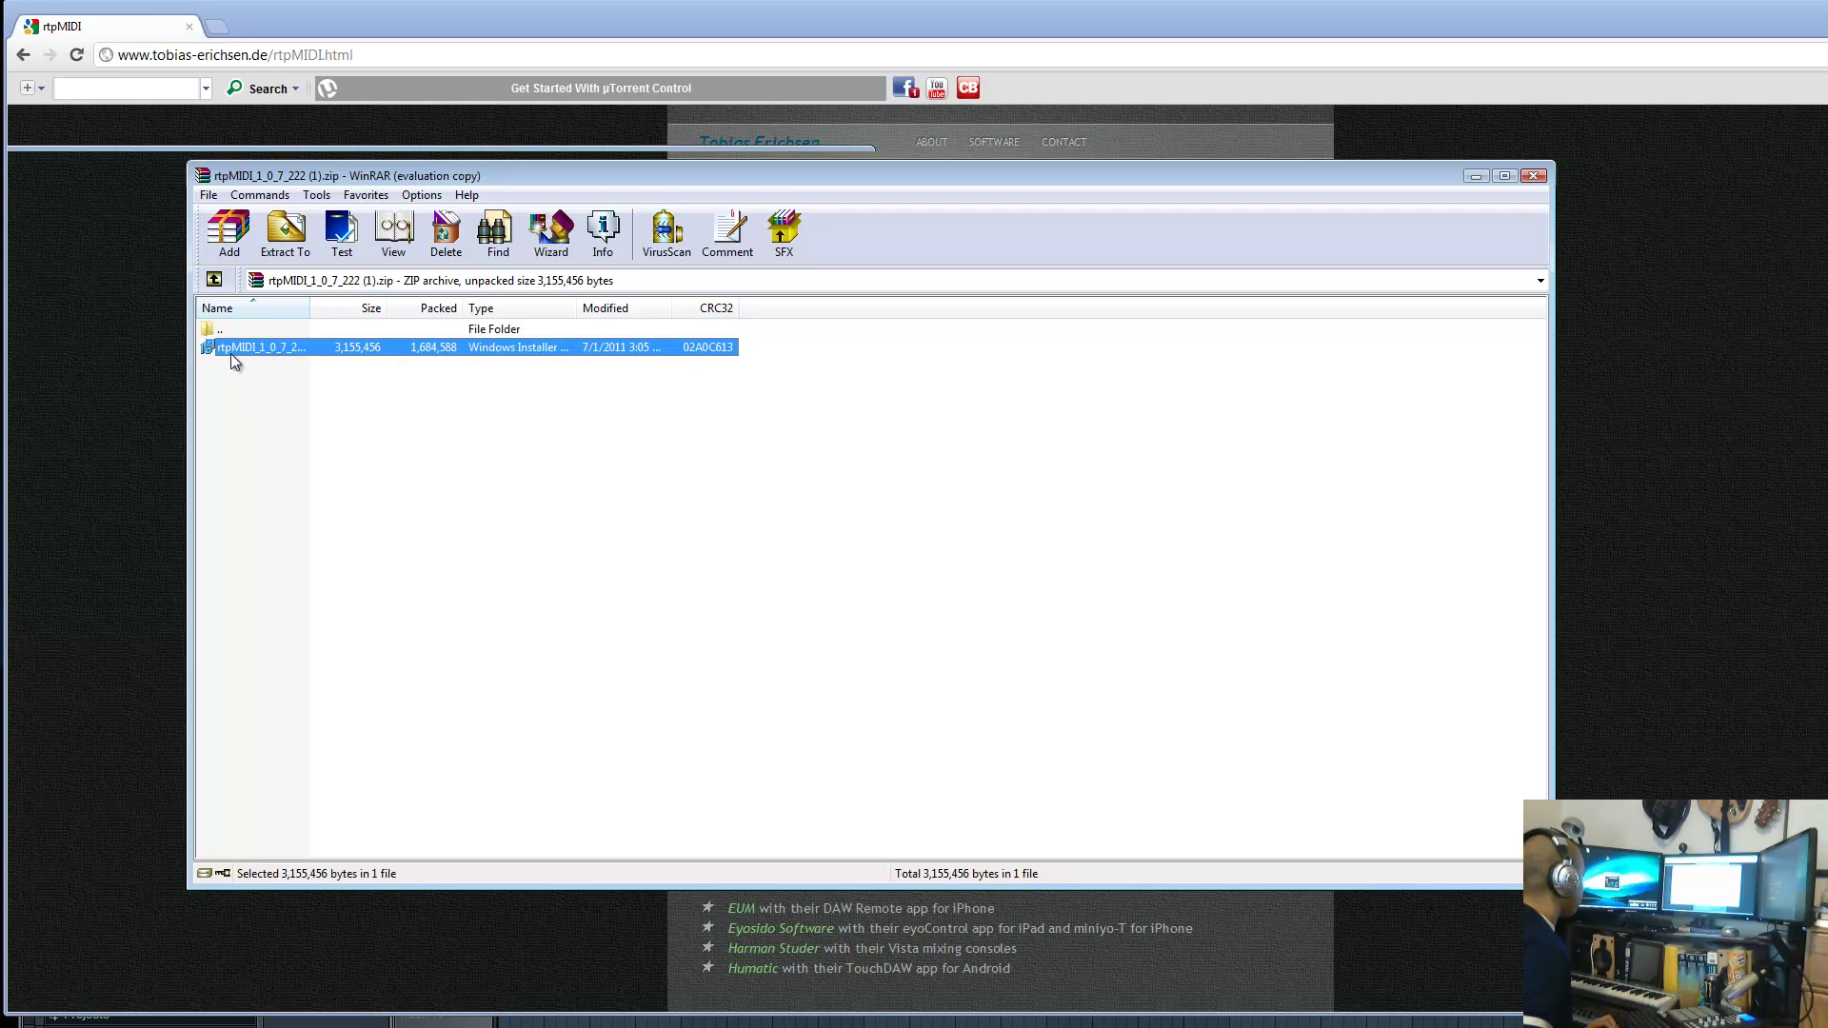
double_click(289, 346)
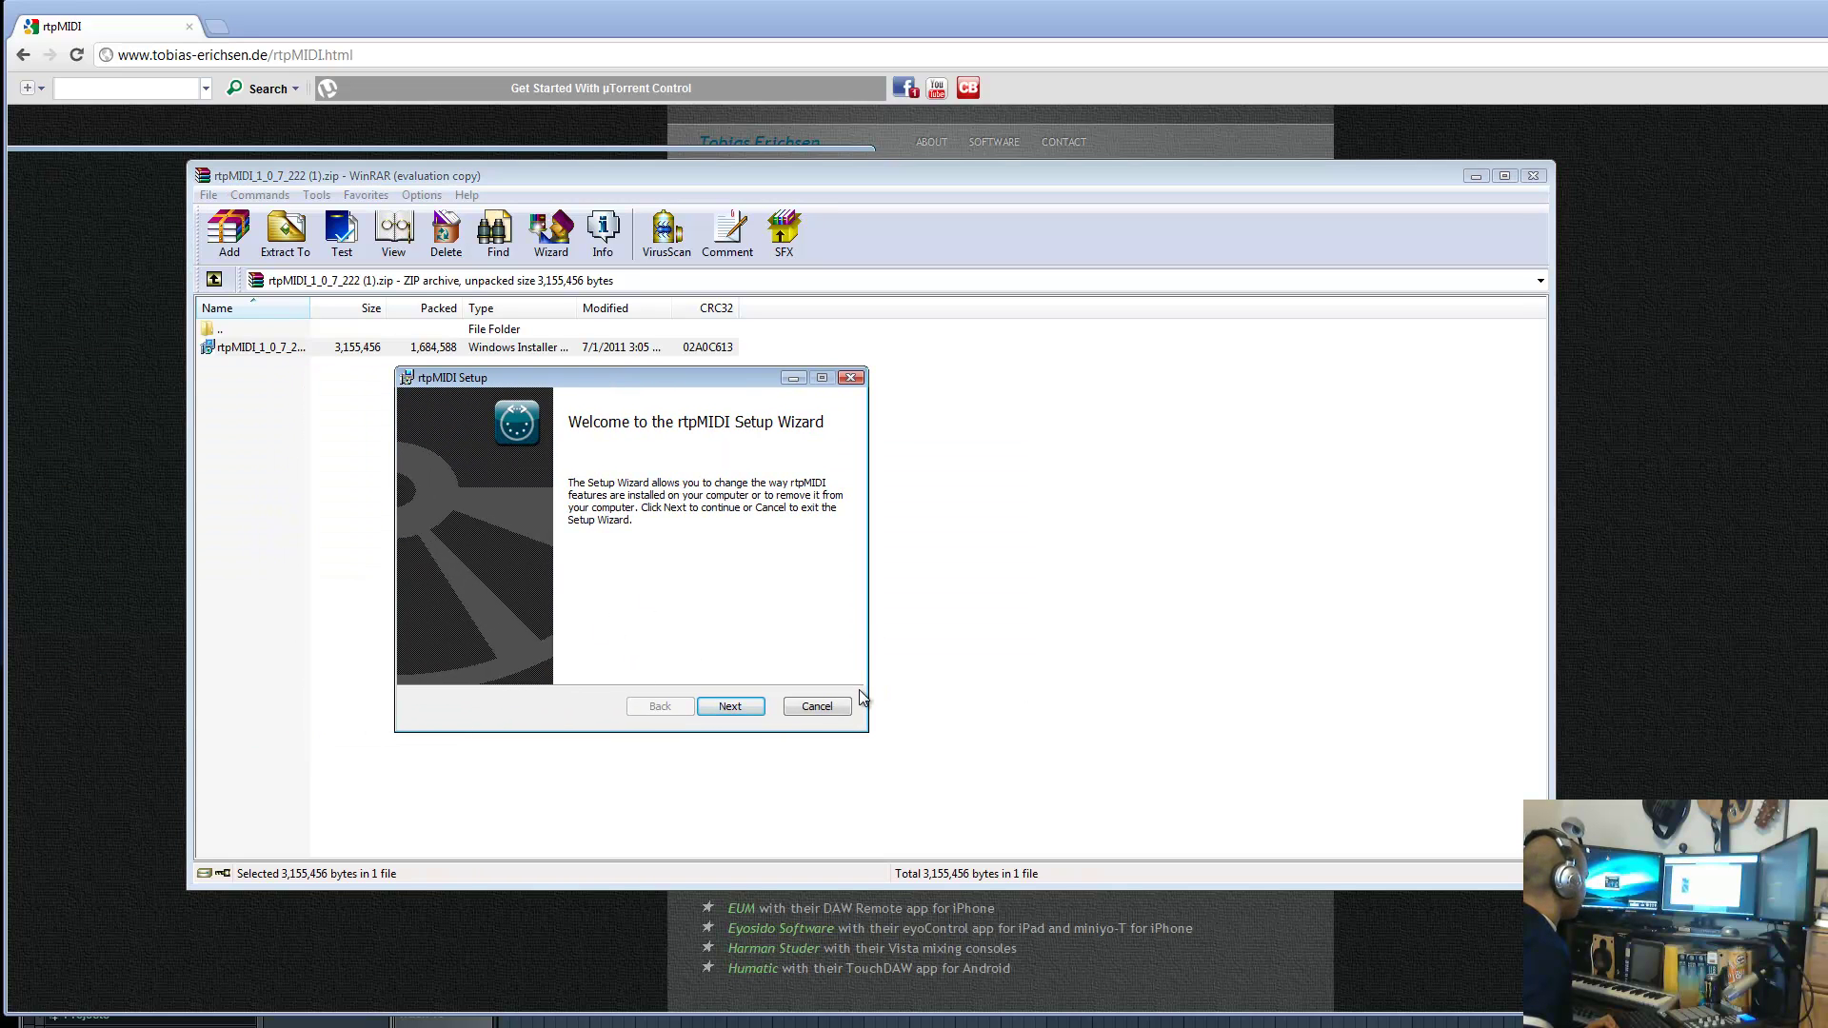
- Pass the welcome page, cancel at Change/Repair/Remove, and finish the rtpMIDI wizard without changes
left_click(728, 706)
left_click_drag(77, 378, 813, 268)
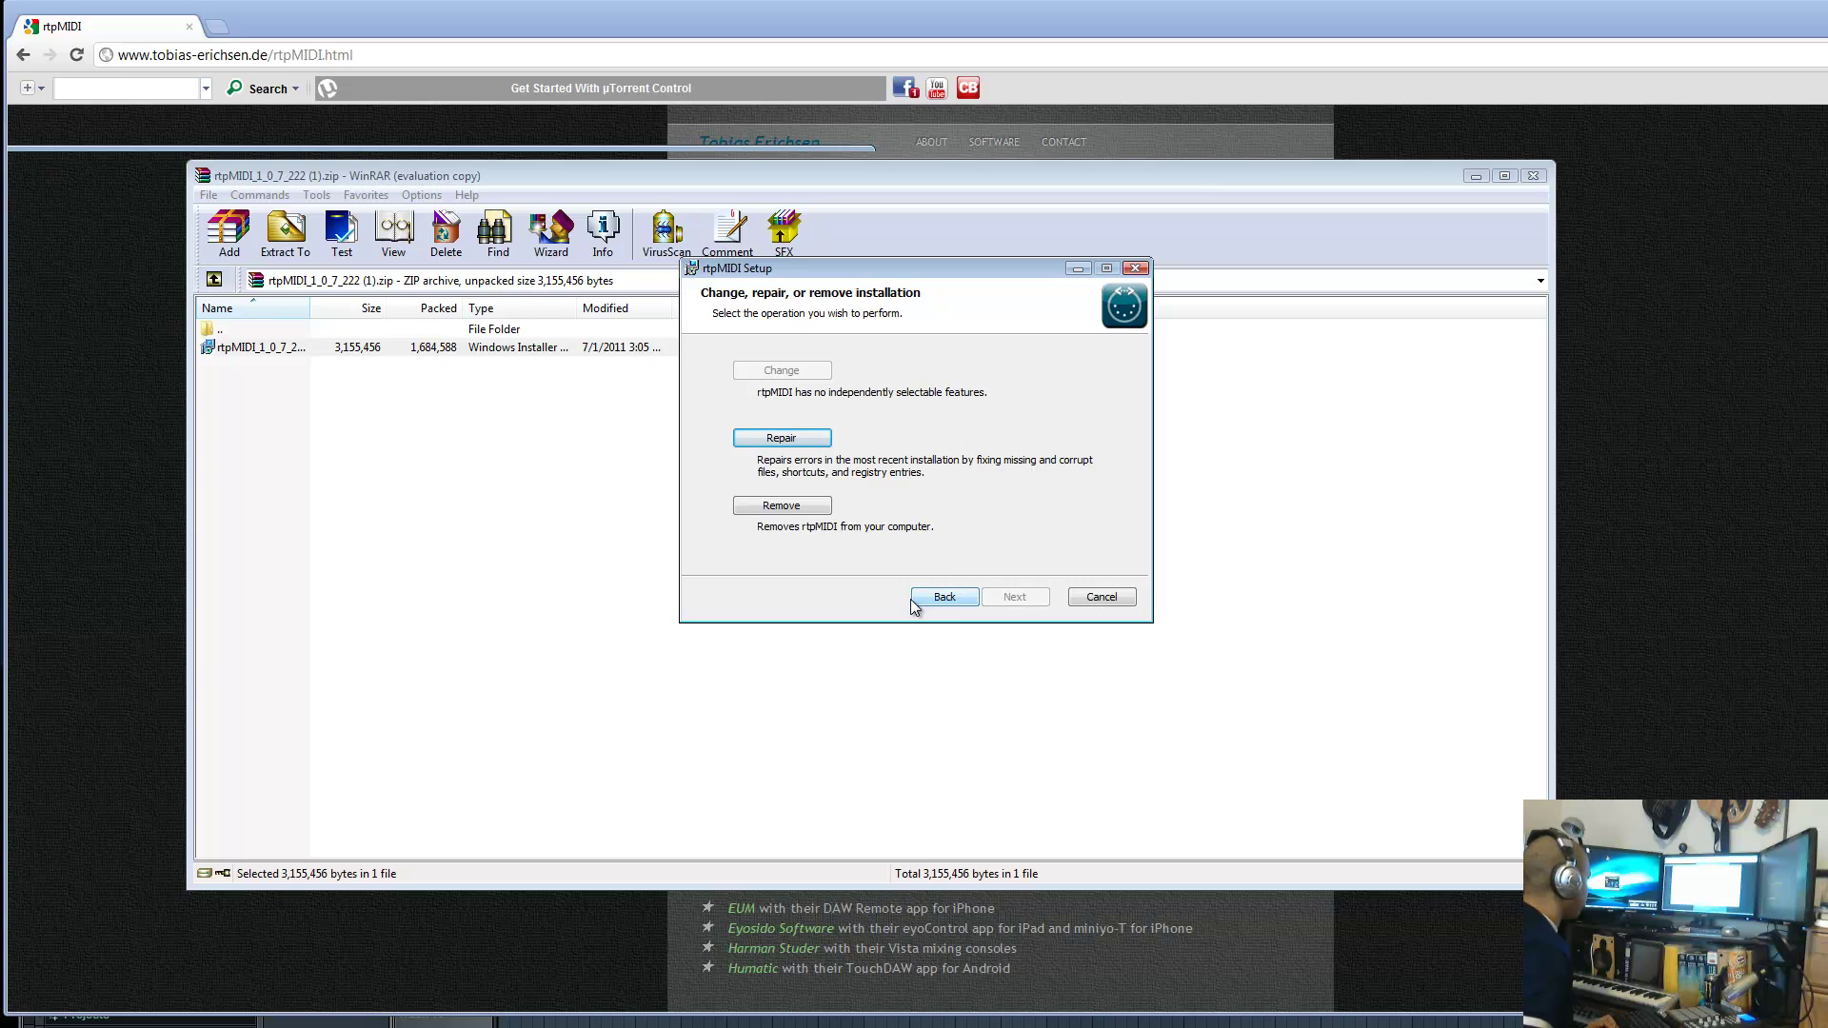
left_click(1119, 600)
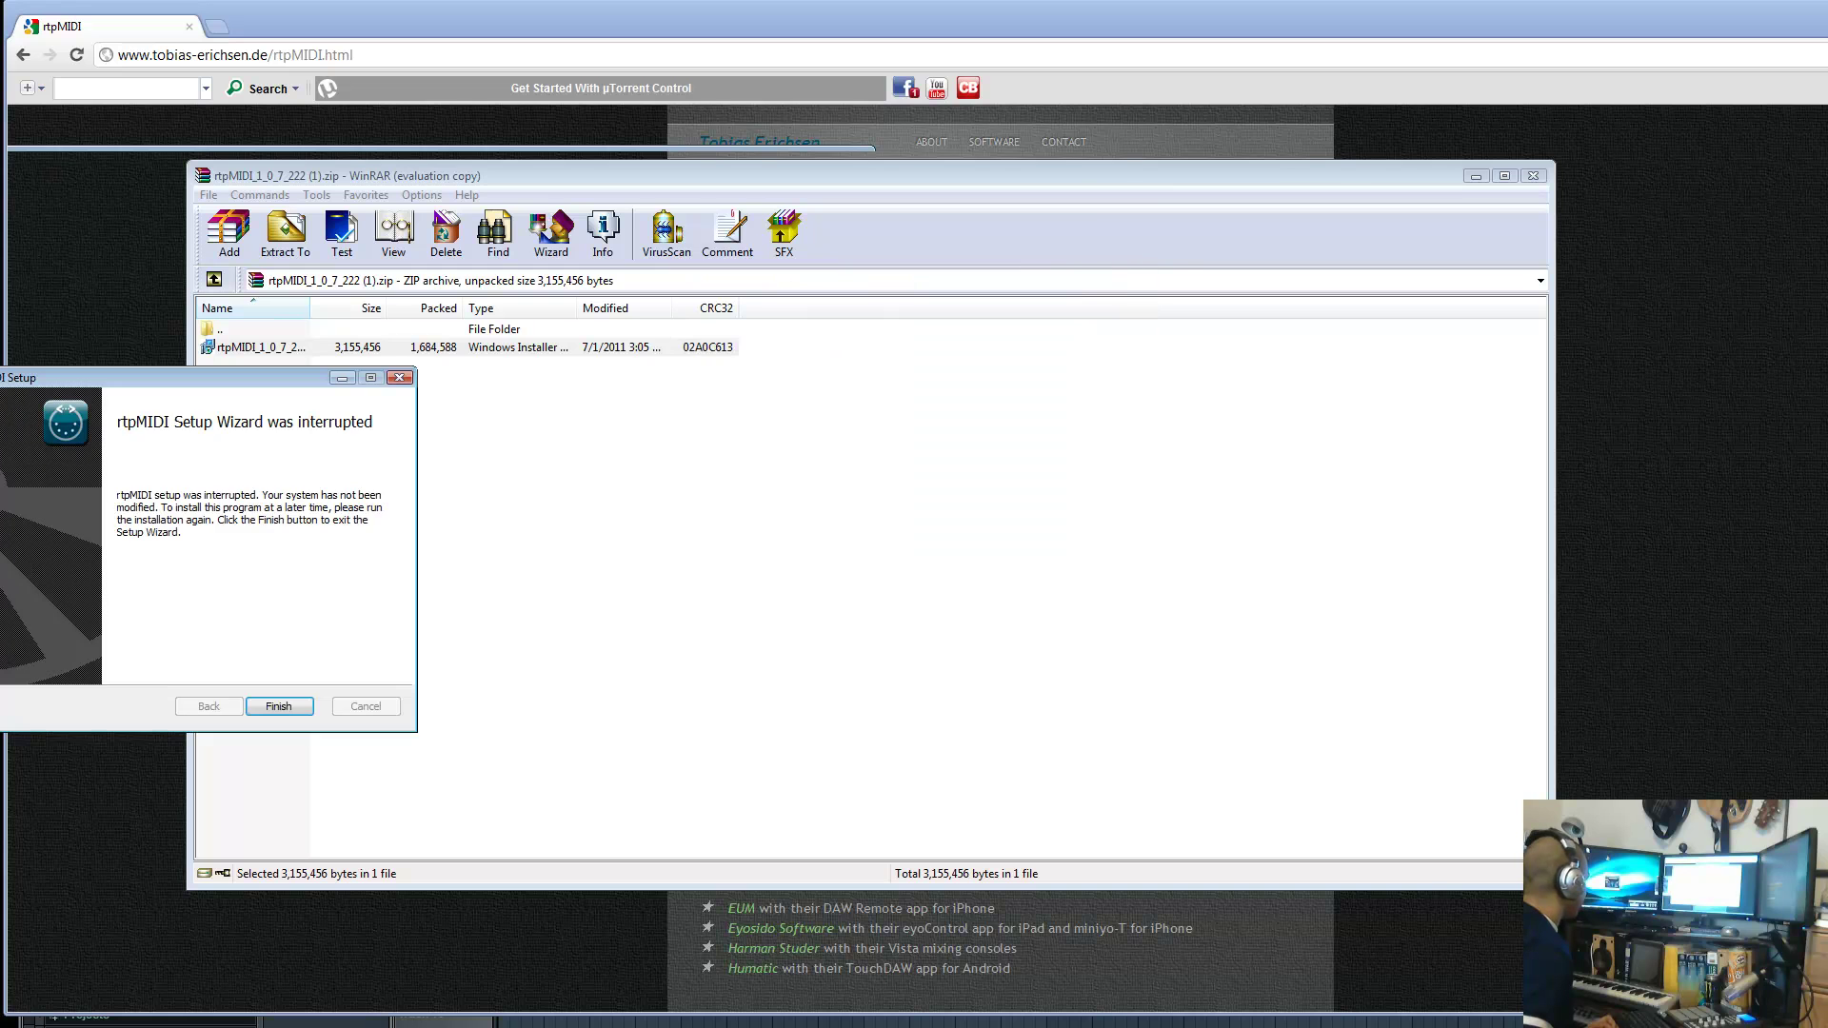
left_click(404, 383)
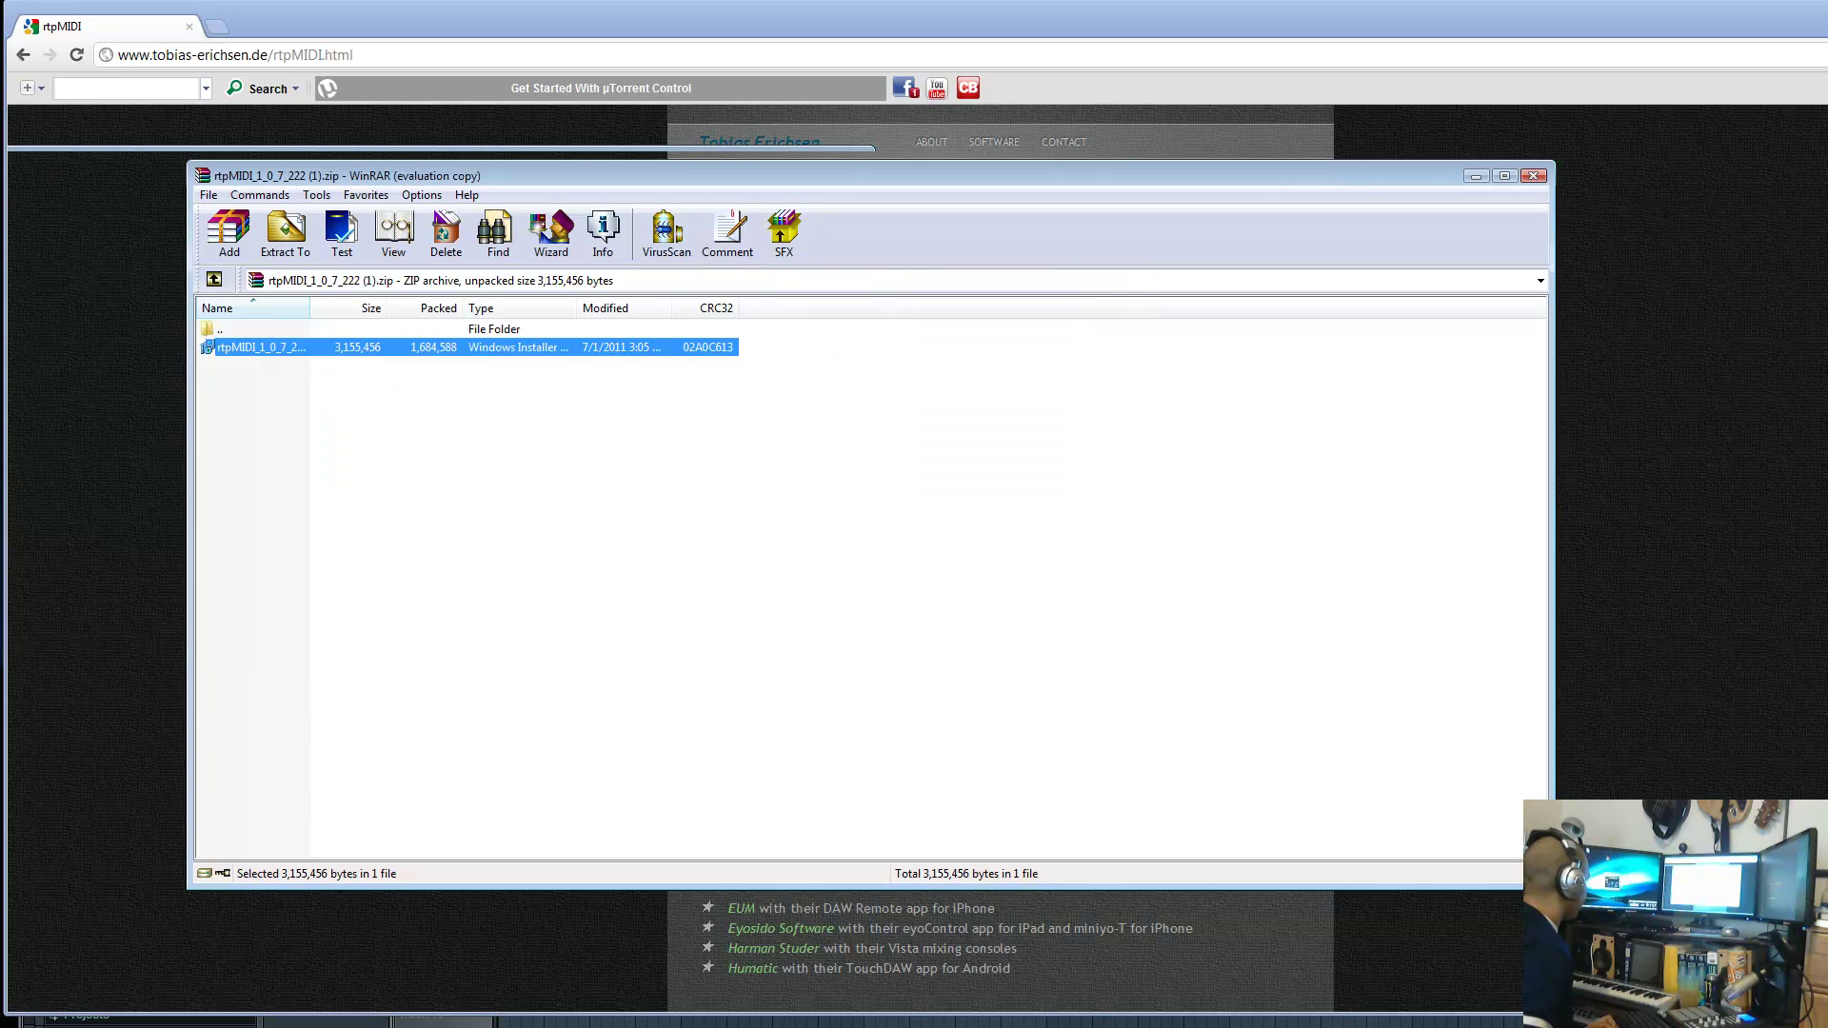
- Close WinRAR and place the rtpMIDI window, showing the port 5006 session, over the mixer
key("alt+F4")
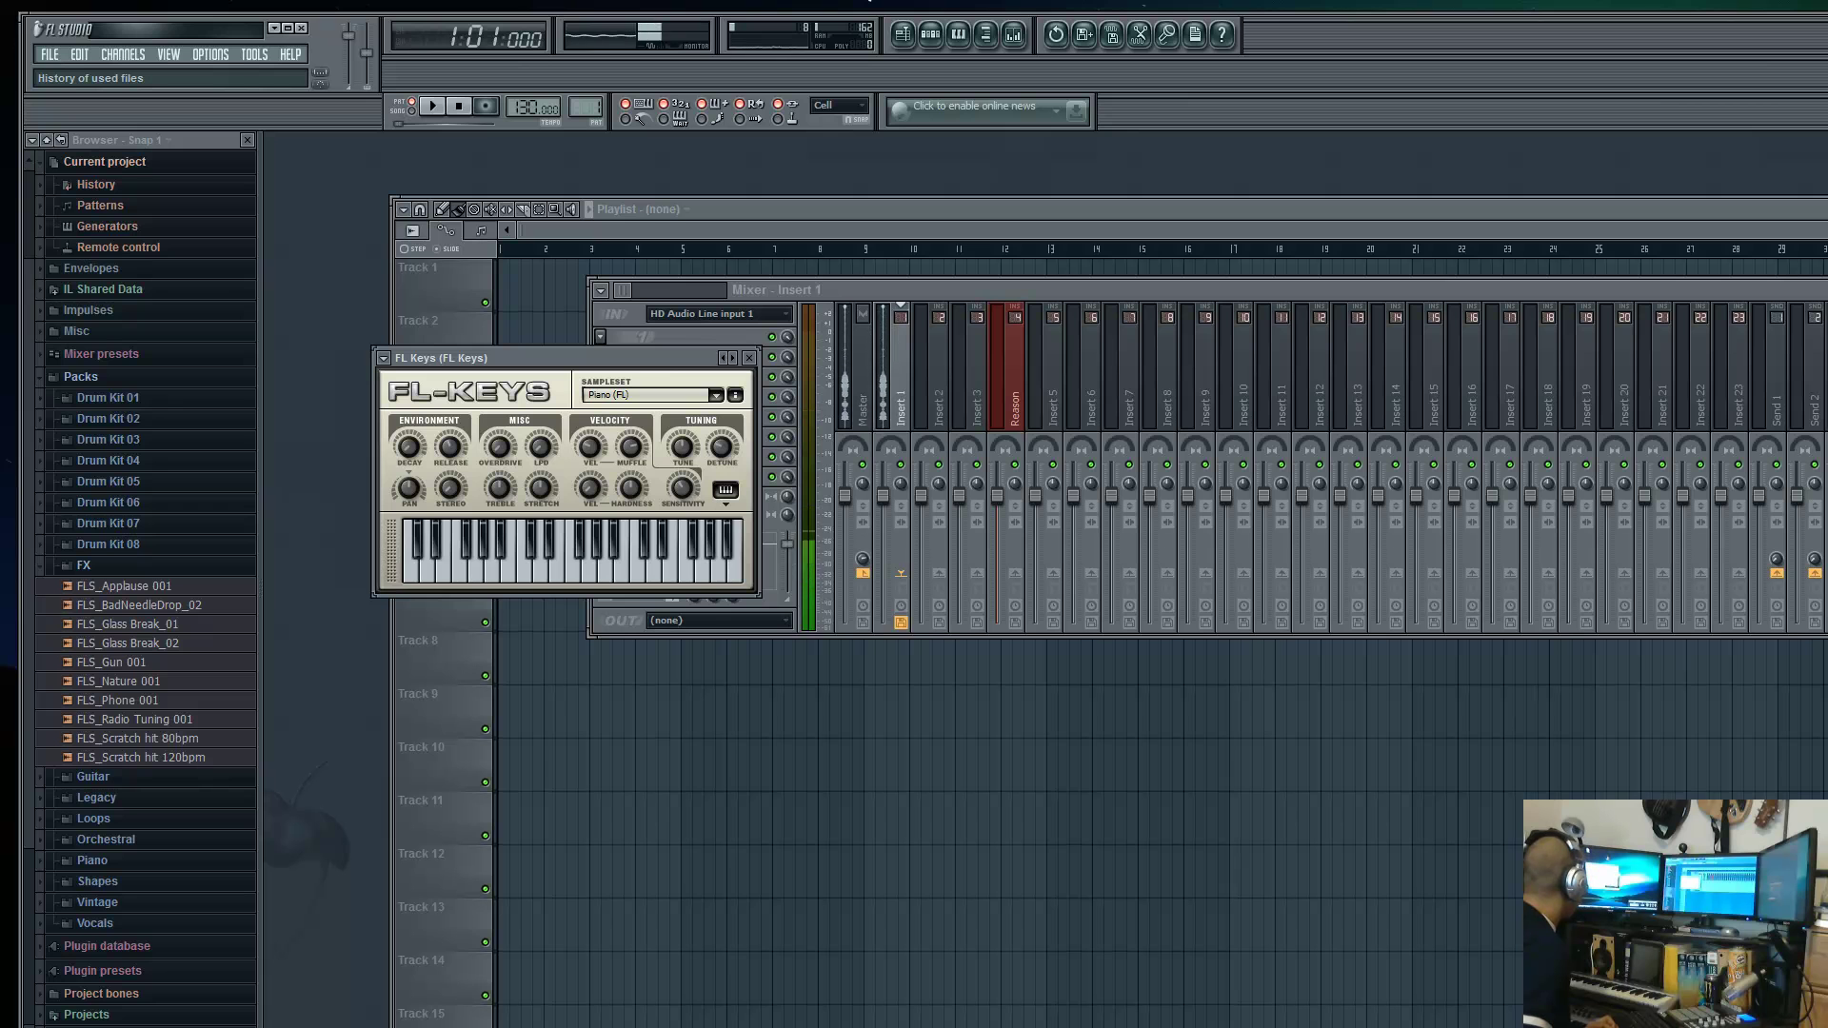
left_click_drag(650, 277, 983, 613)
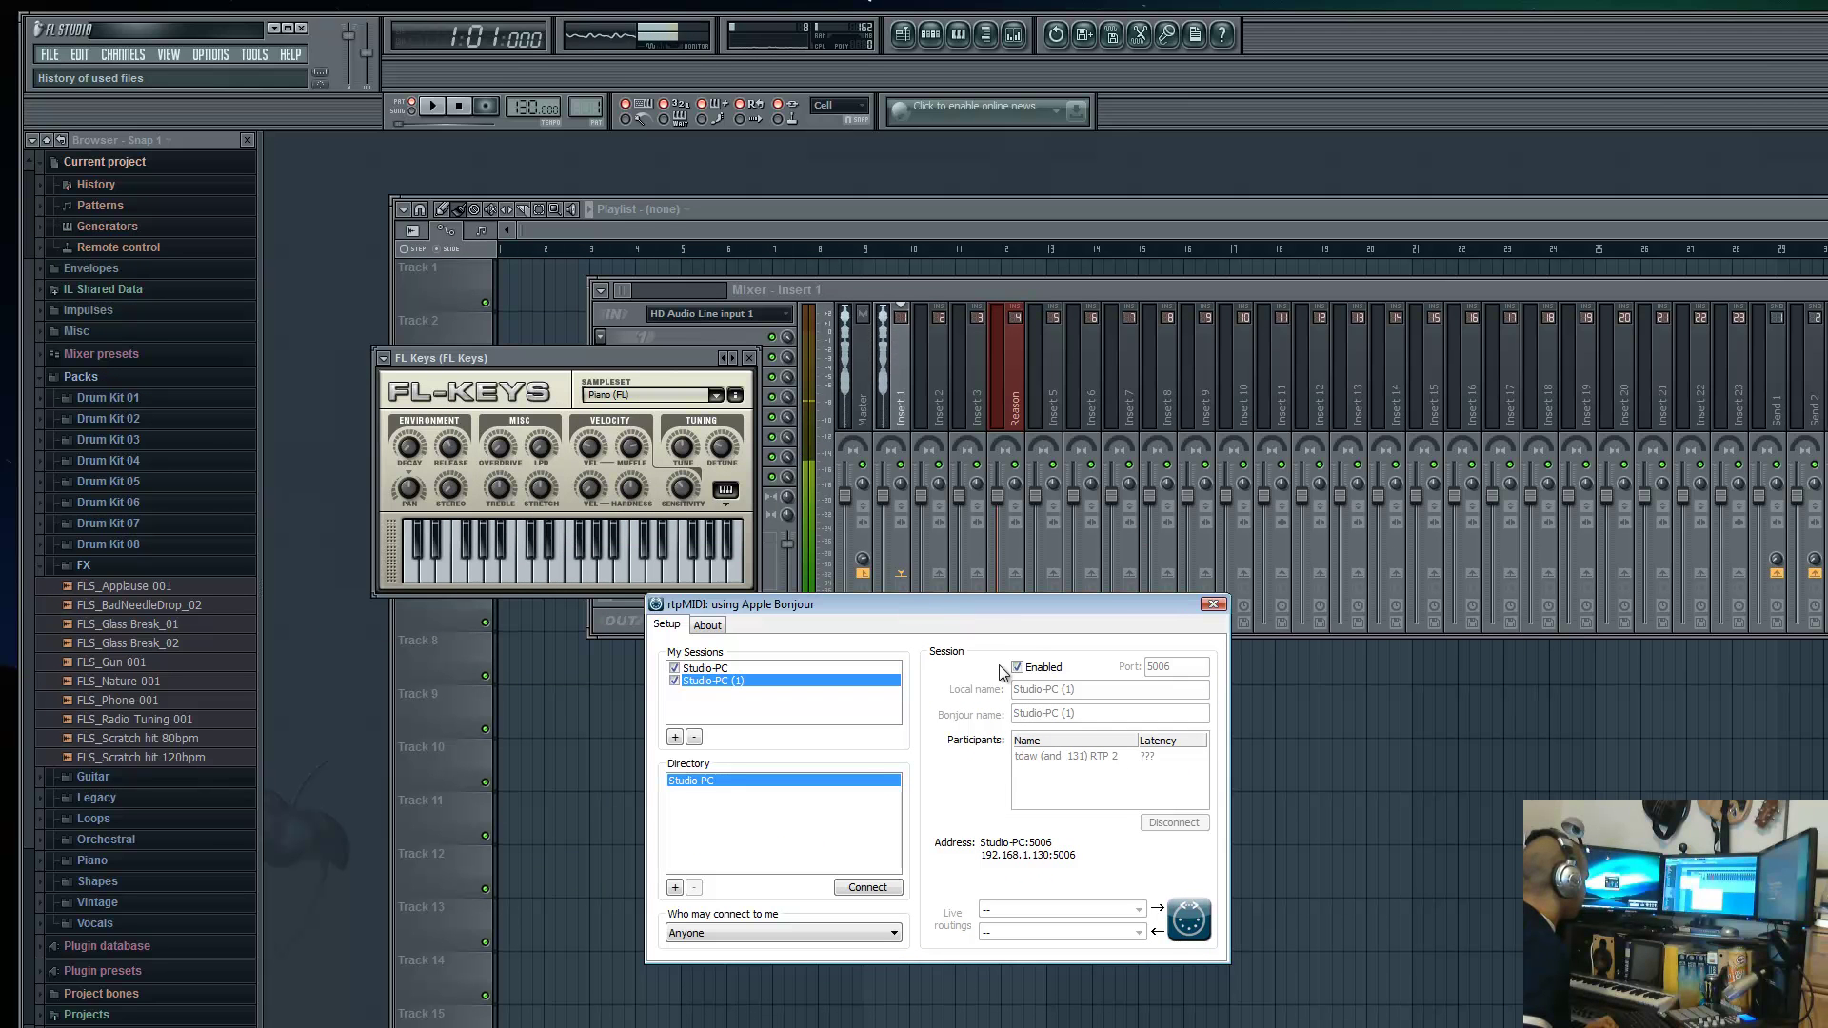
- Disconnect the tablet's RTP 2 and RTP 1 participants from the Studio-PC sessions
left_click(1096, 755)
left_click(1181, 825)
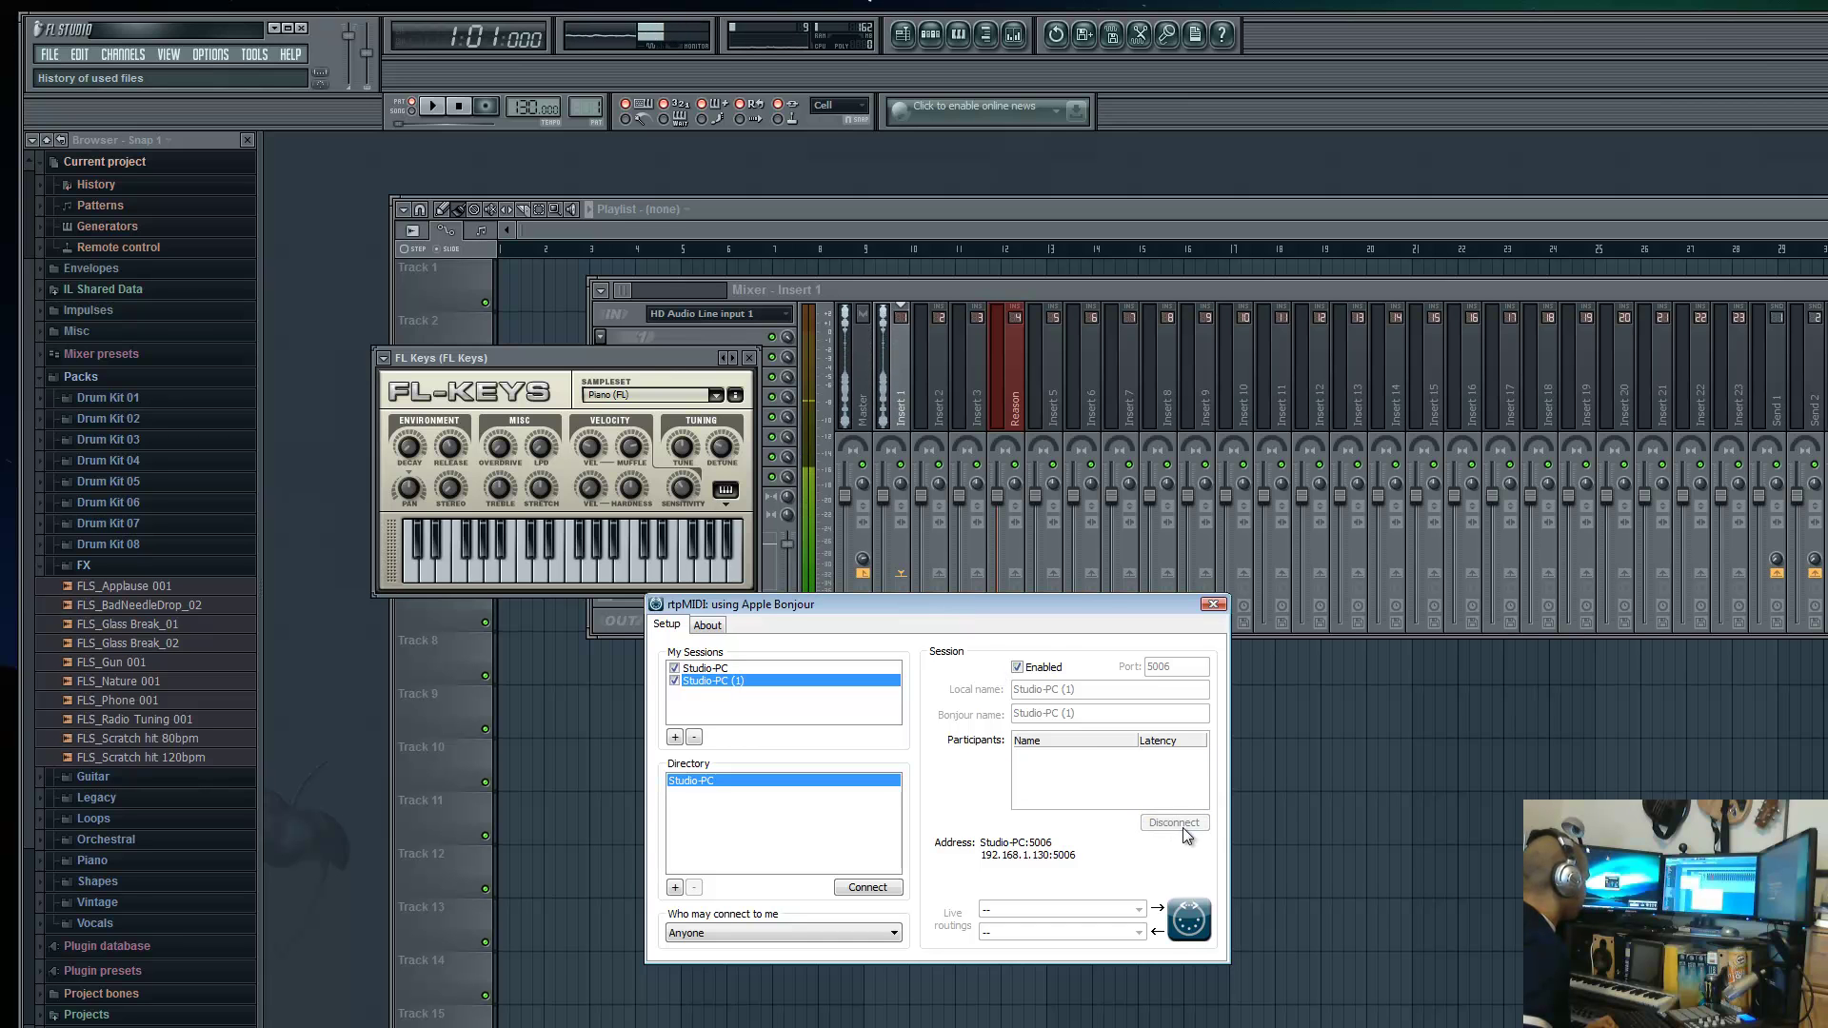
left_click(724, 668)
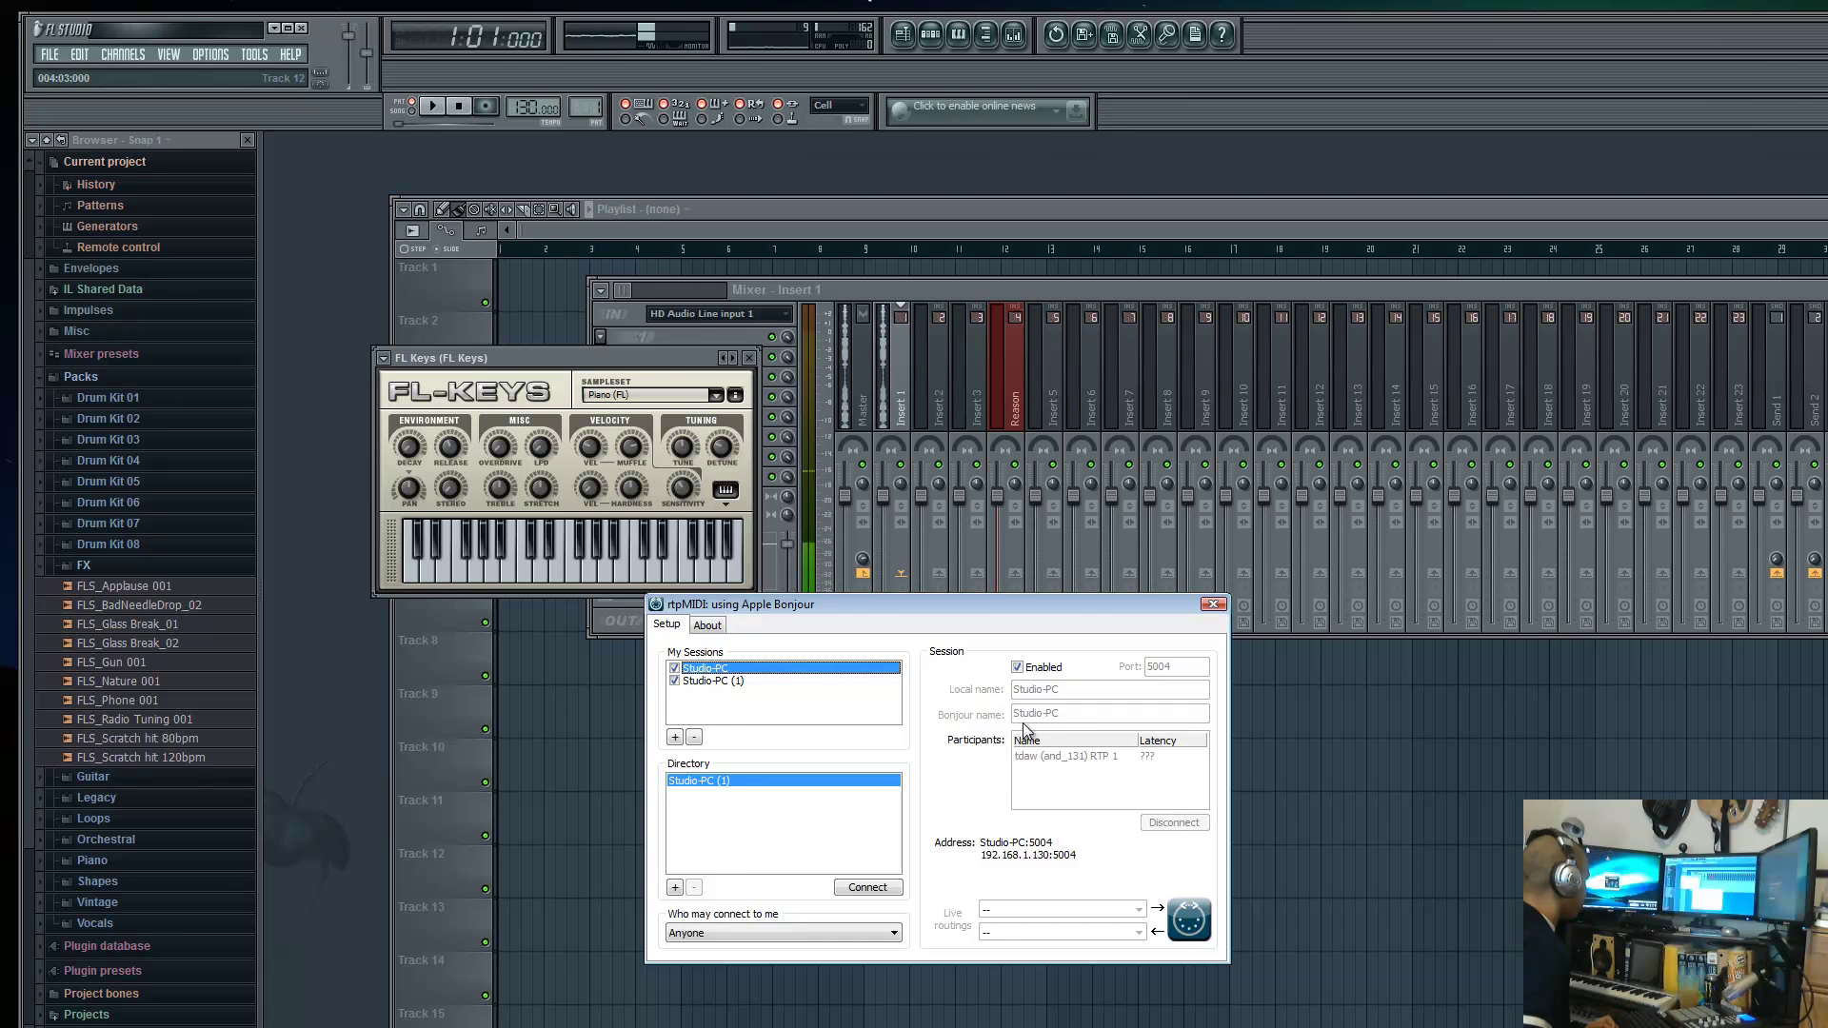
left_click(1071, 756)
left_click(1175, 823)
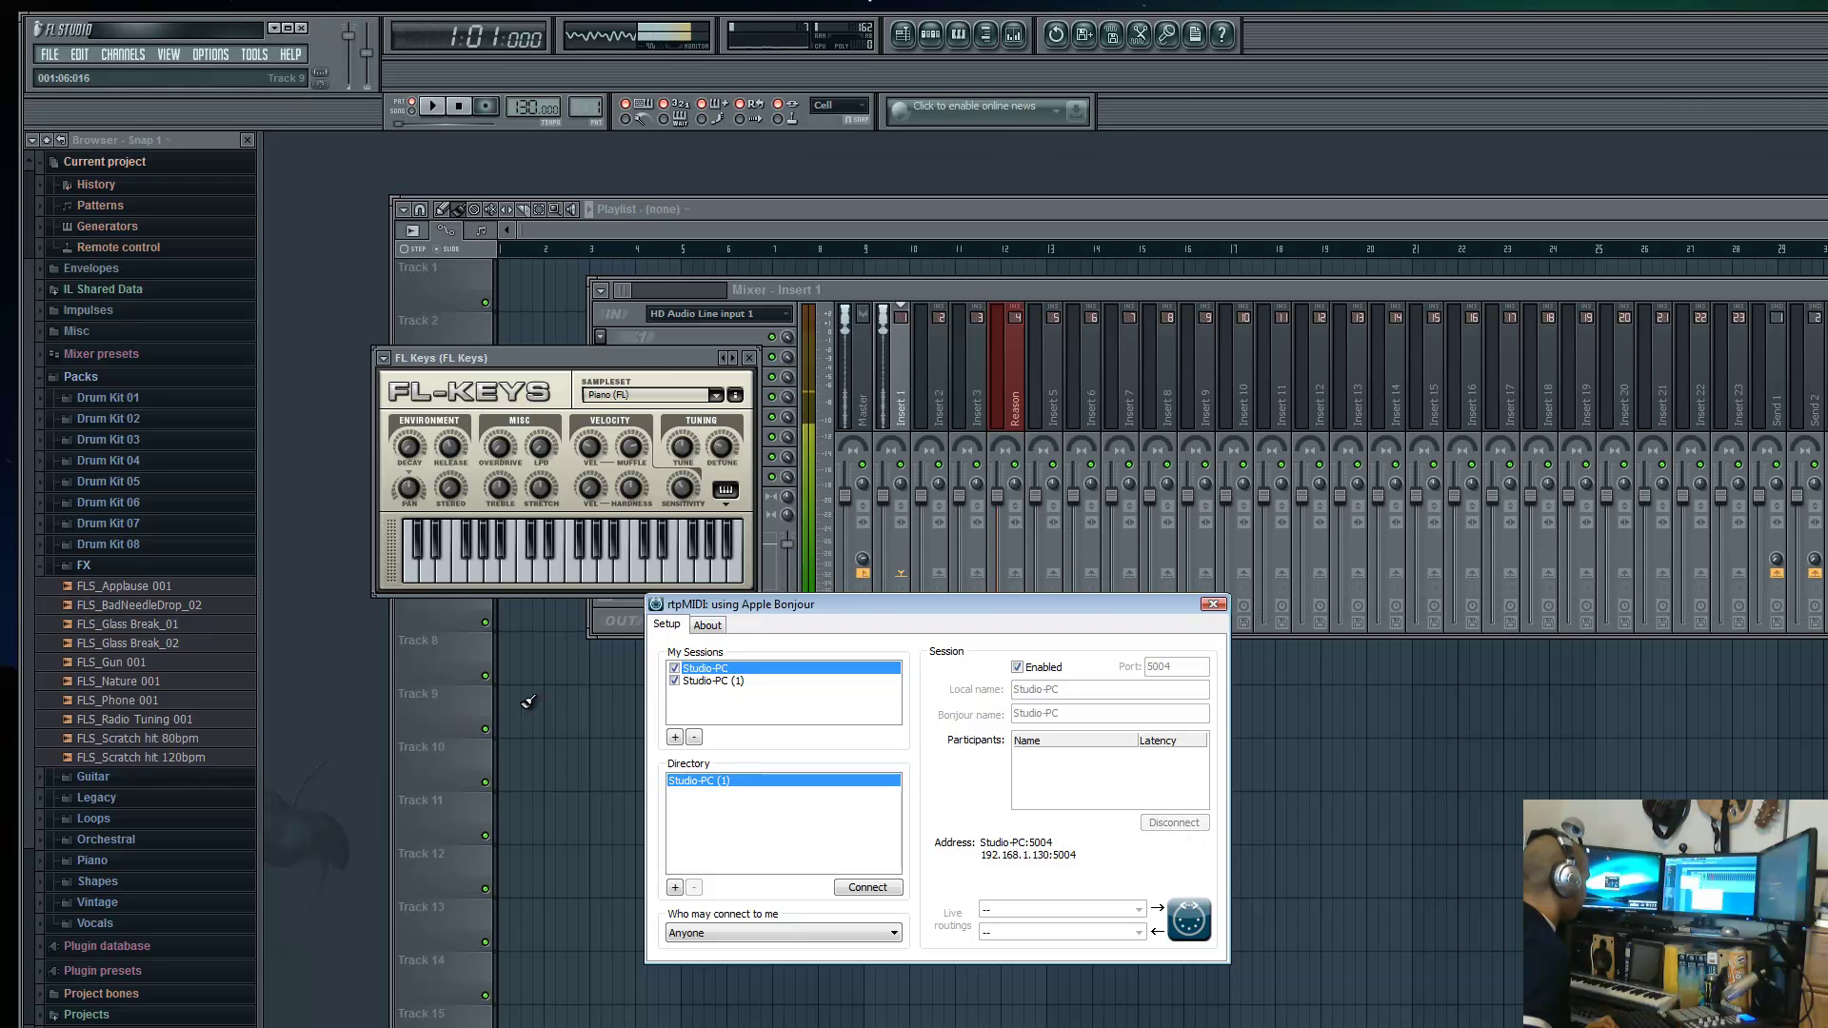
- Delete the Studio-PC and Studio-PC (1) sessions, leaving My Sessions empty
left_click(695, 737)
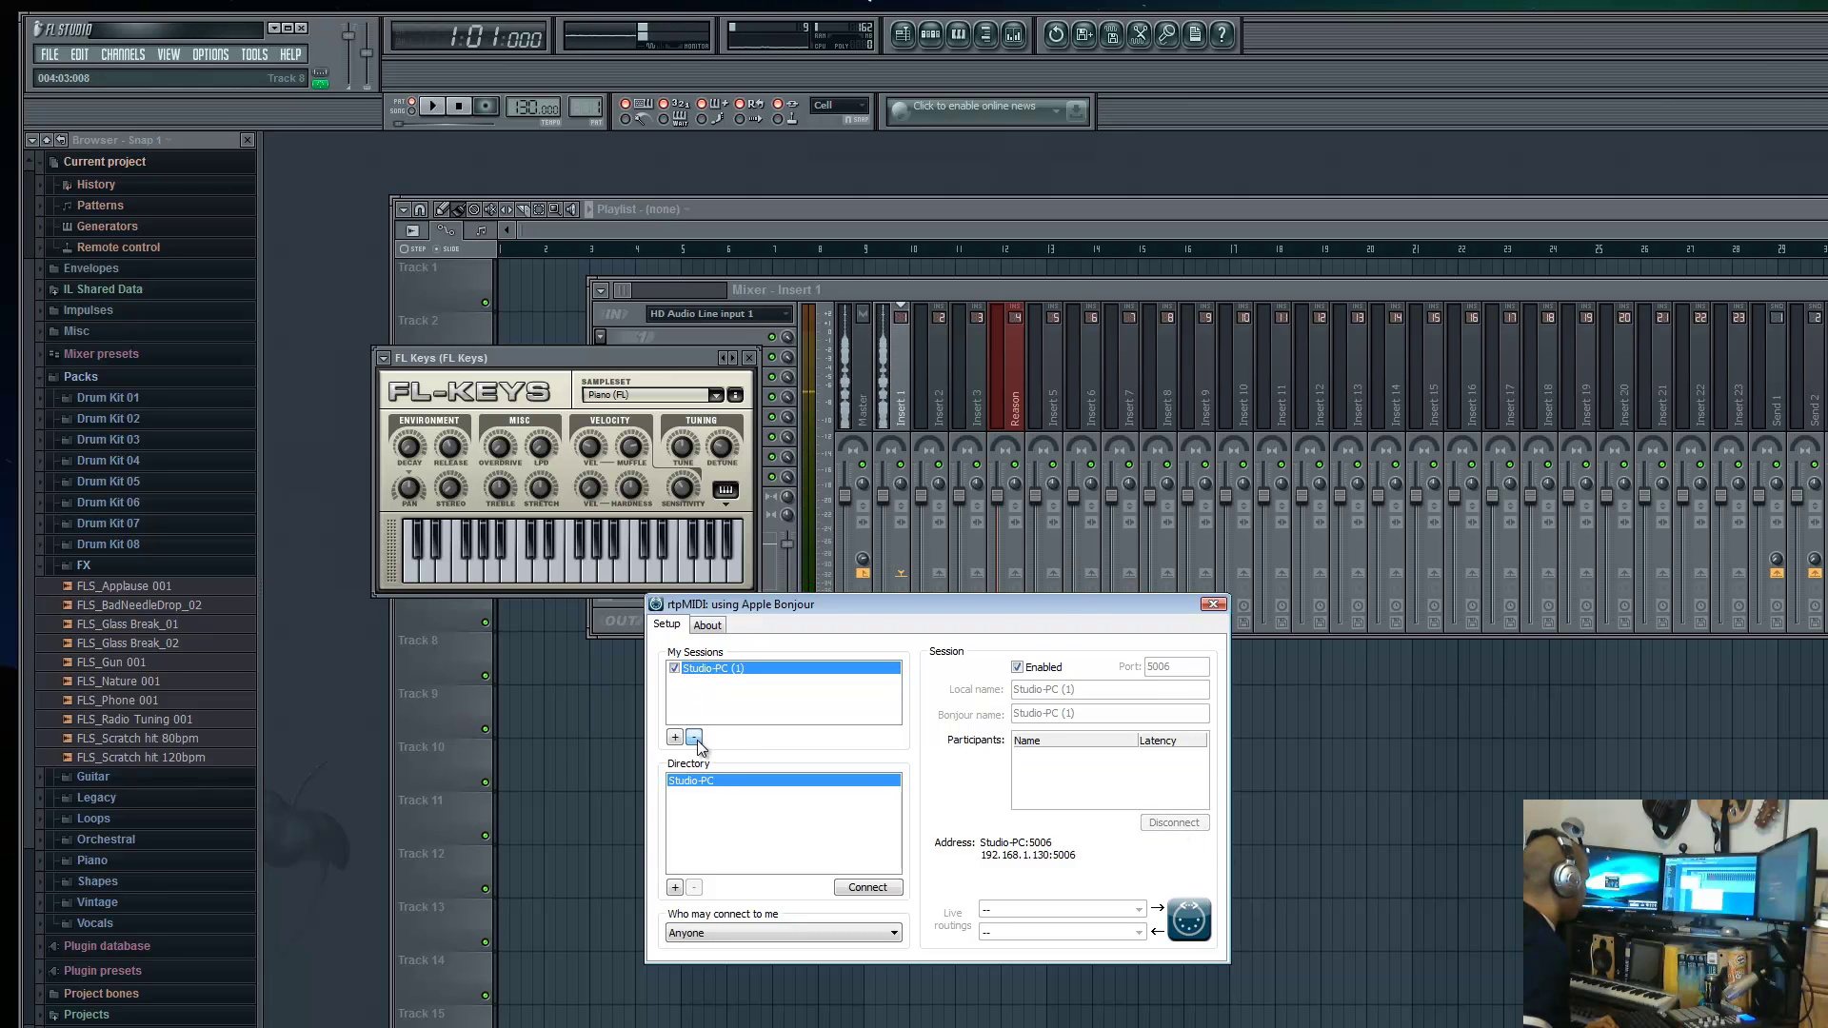
left_click(694, 737)
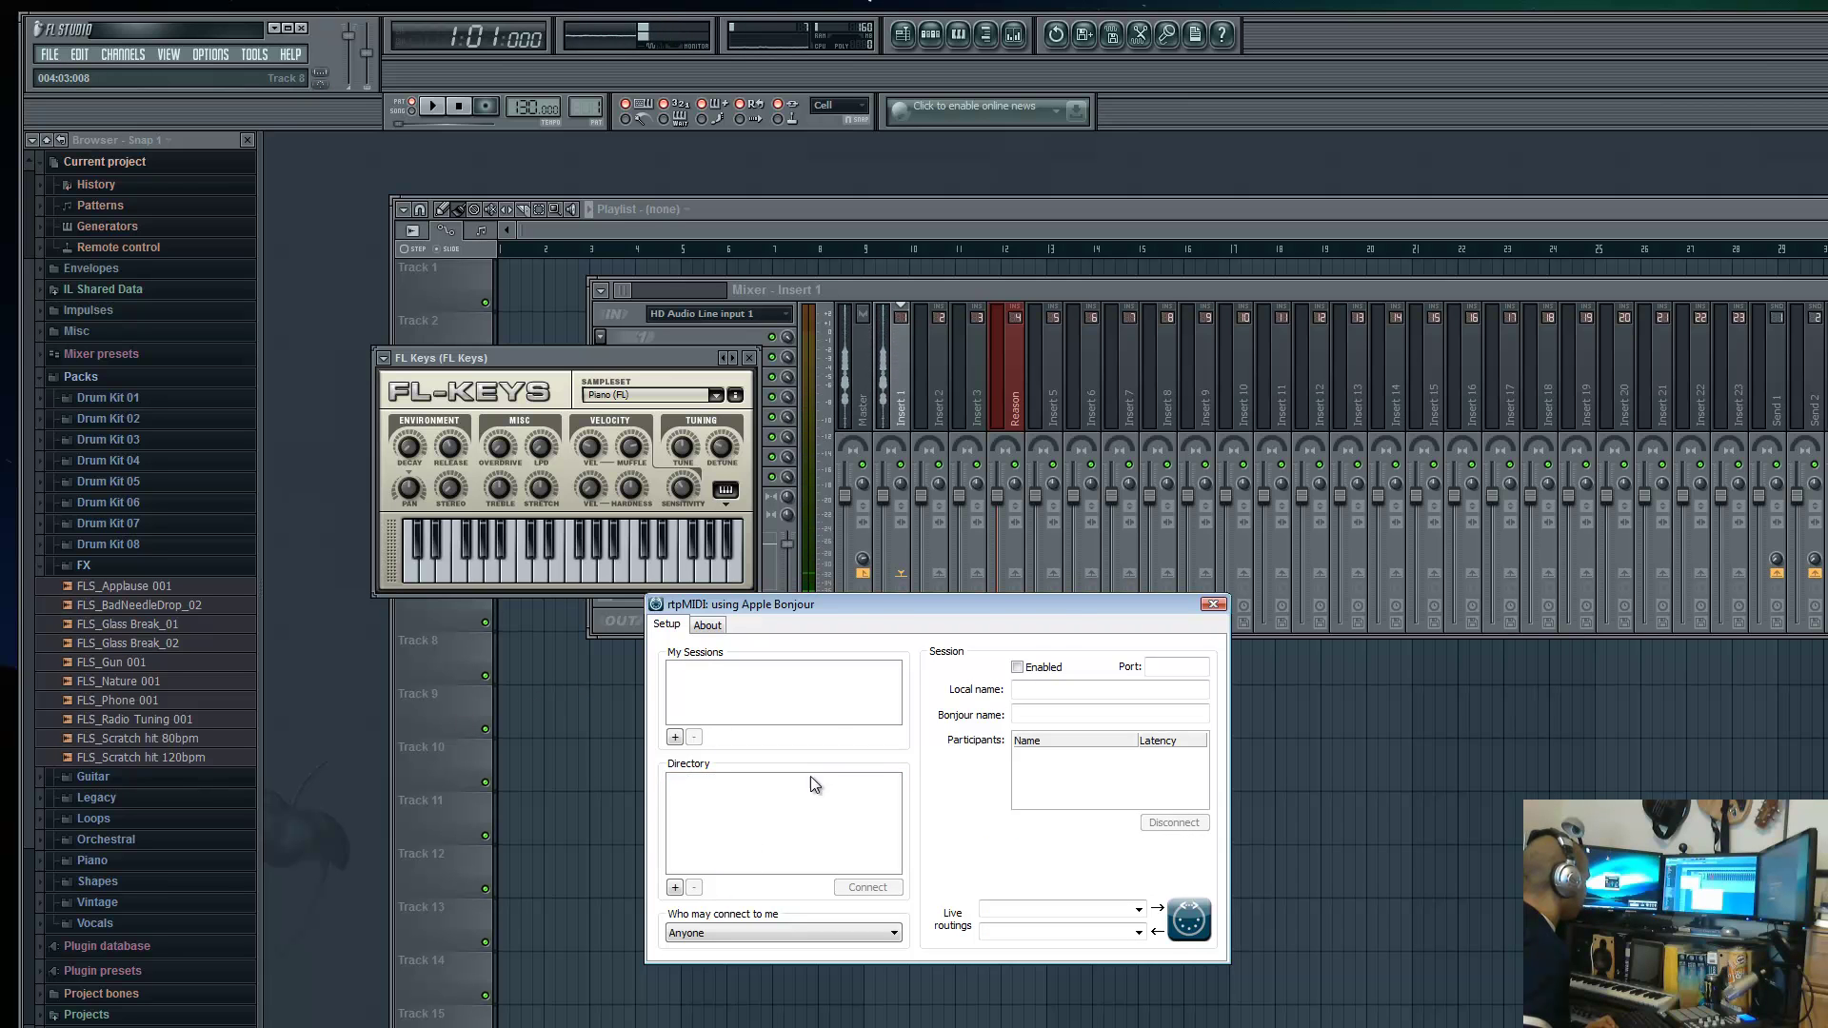
left_click_drag(1043, 604, 1262, 281)
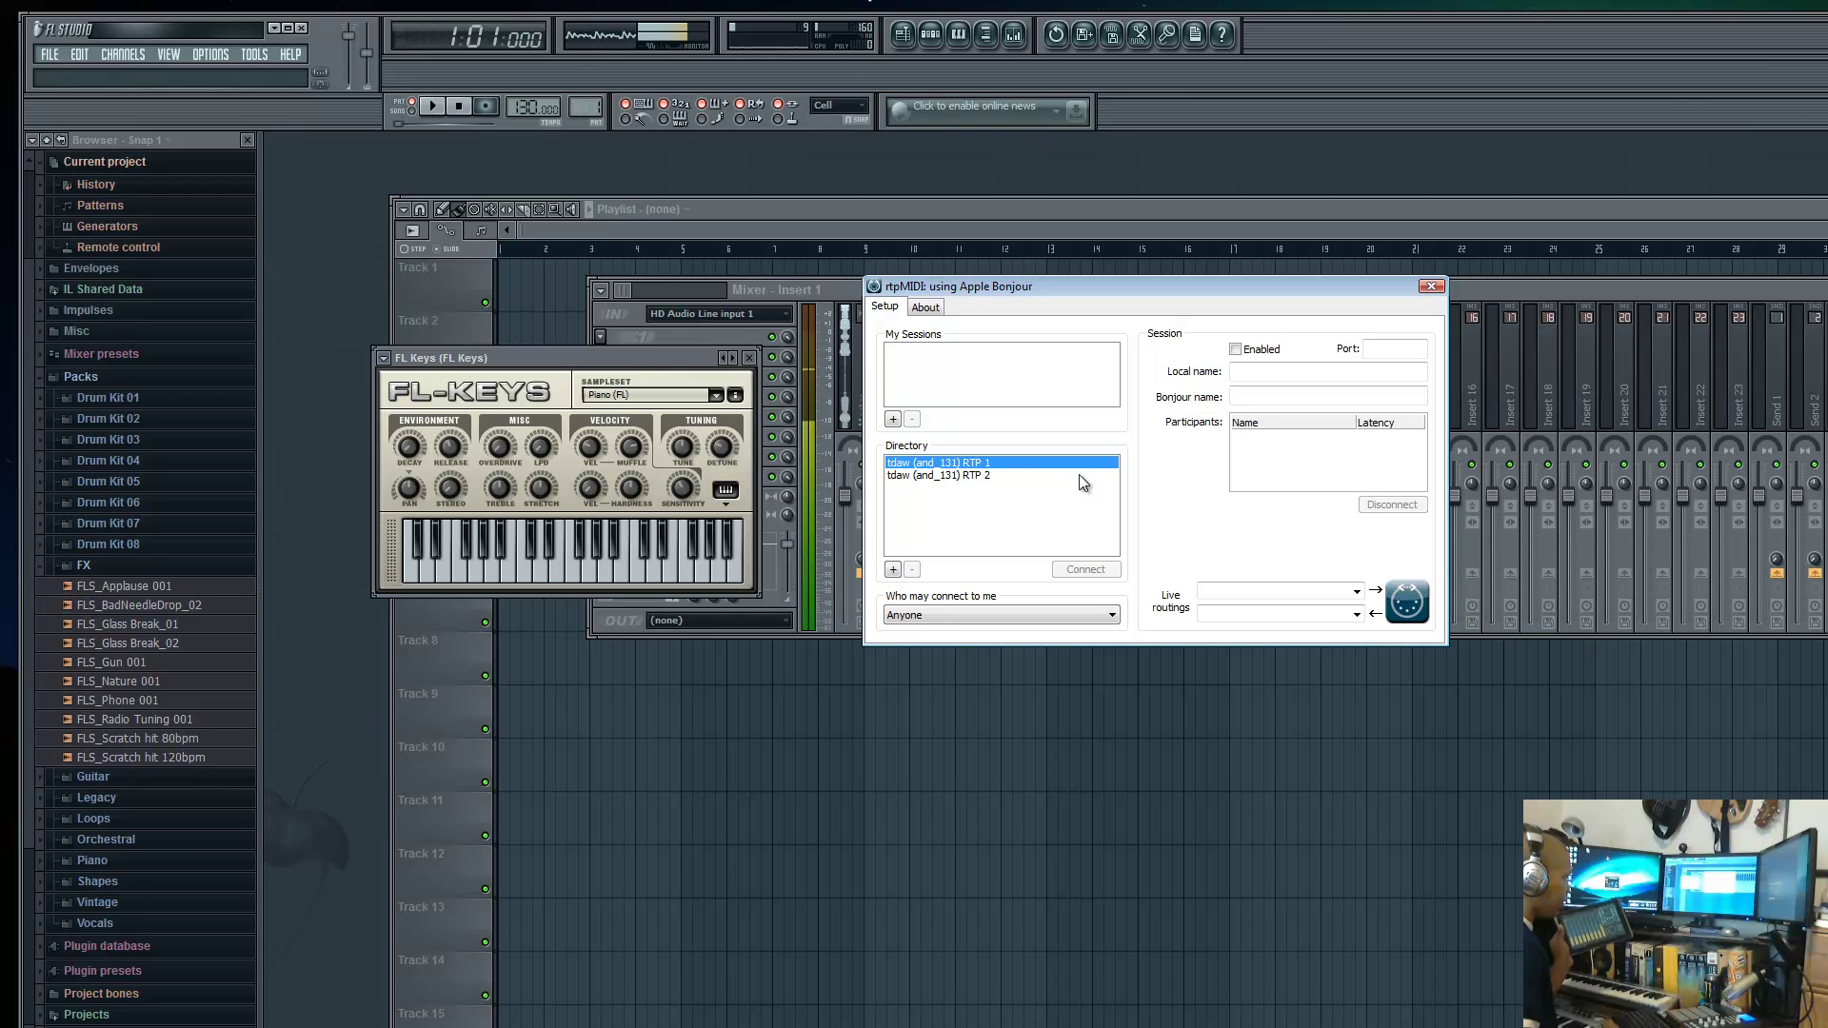
mouse_move(927, 481)
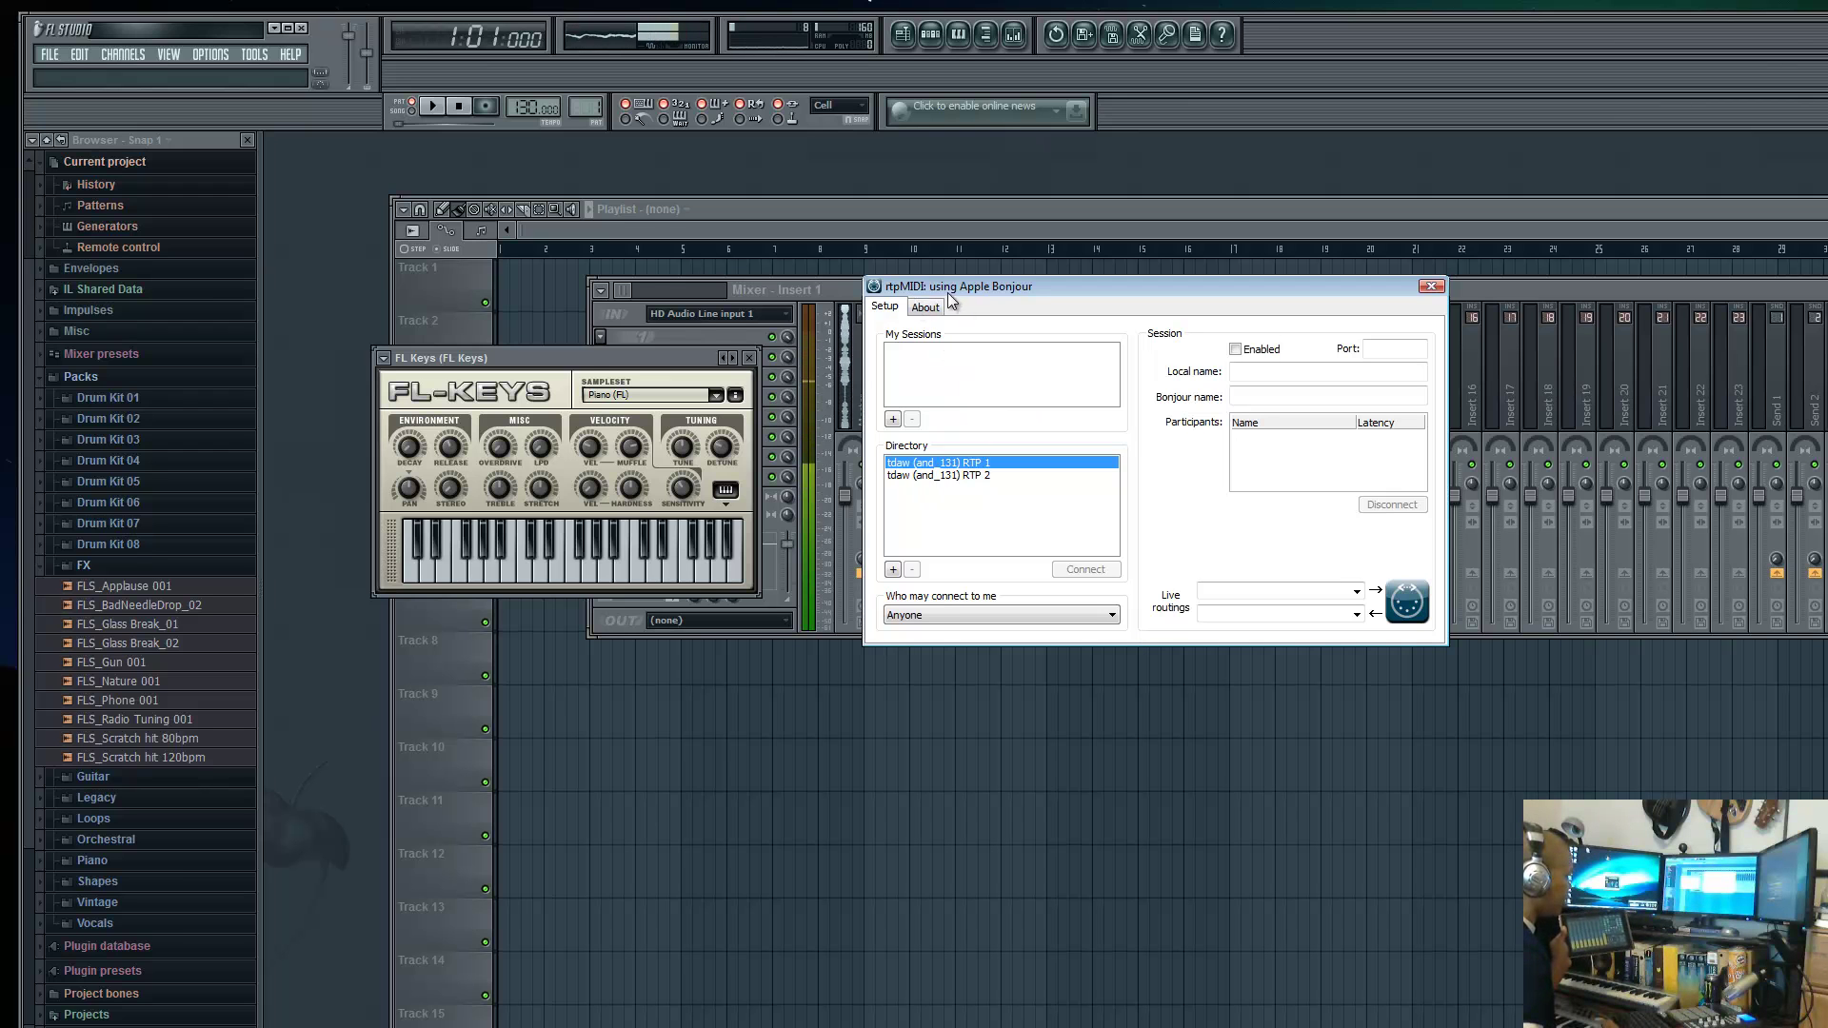
left_click(914, 474)
left_click(911, 462)
left_click(913, 474)
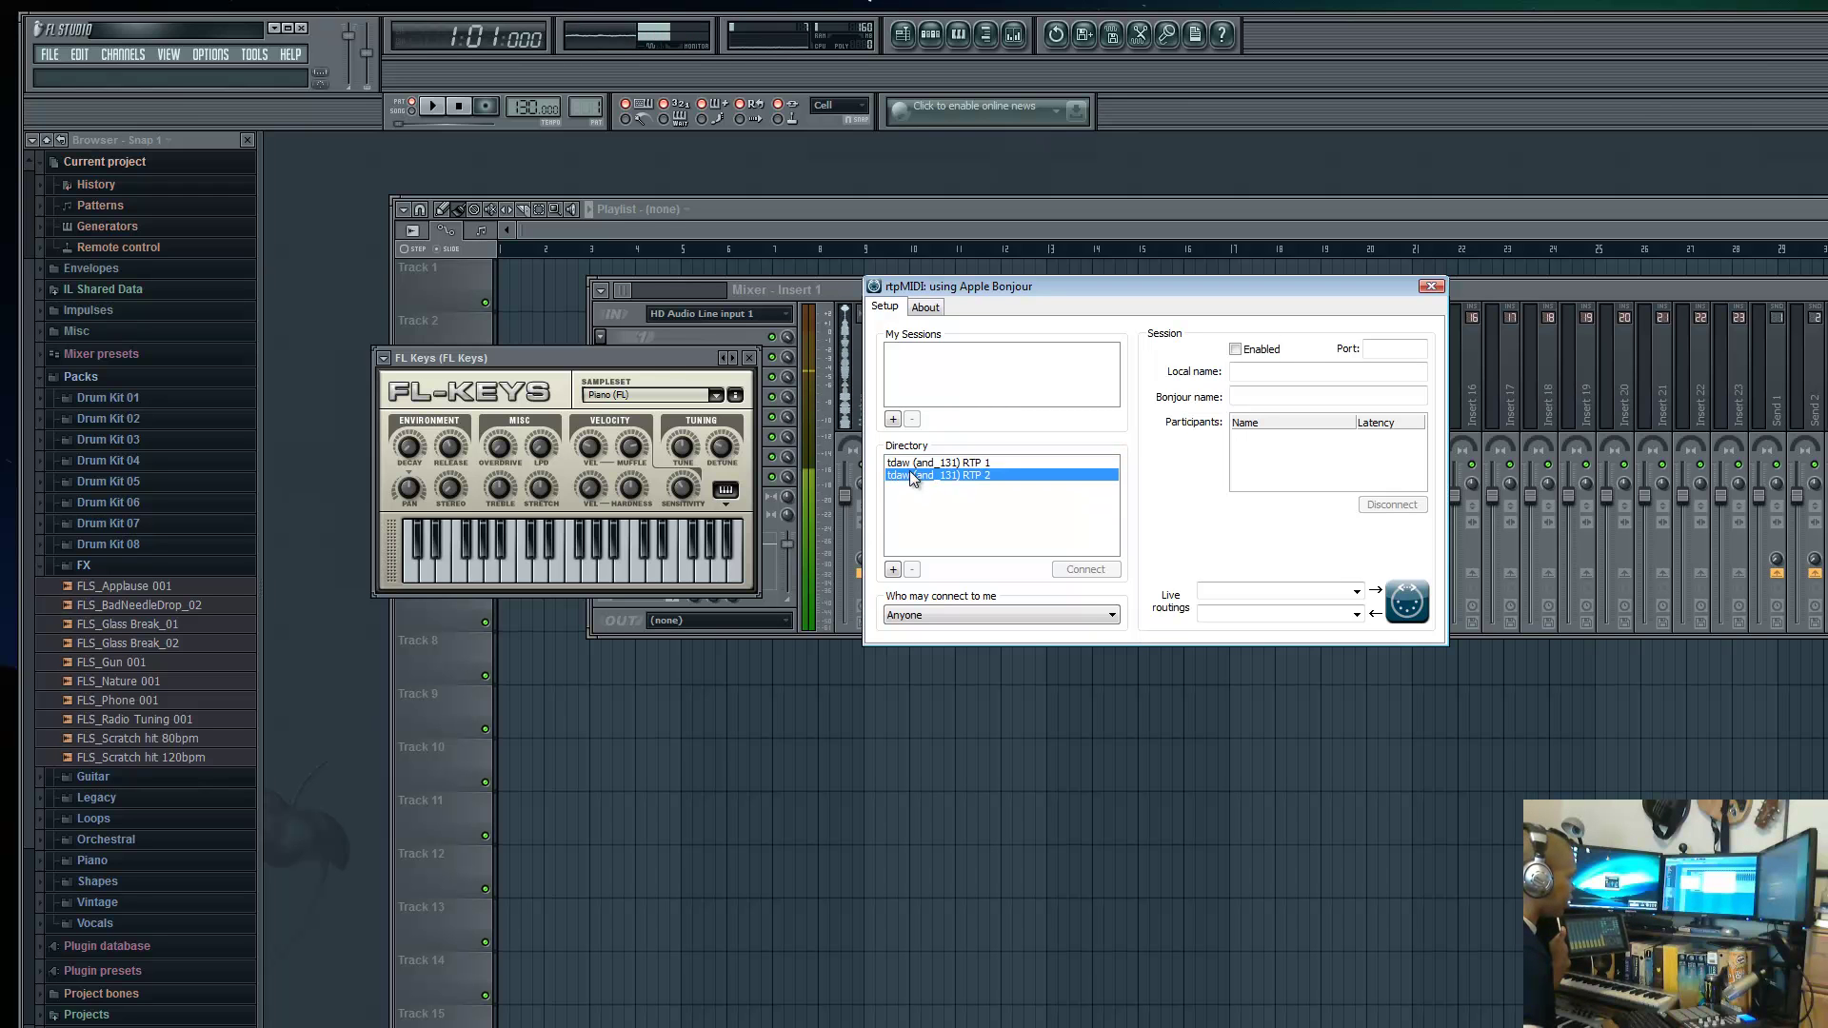
left_click(912, 462)
left_click(914, 473)
left_click(914, 463)
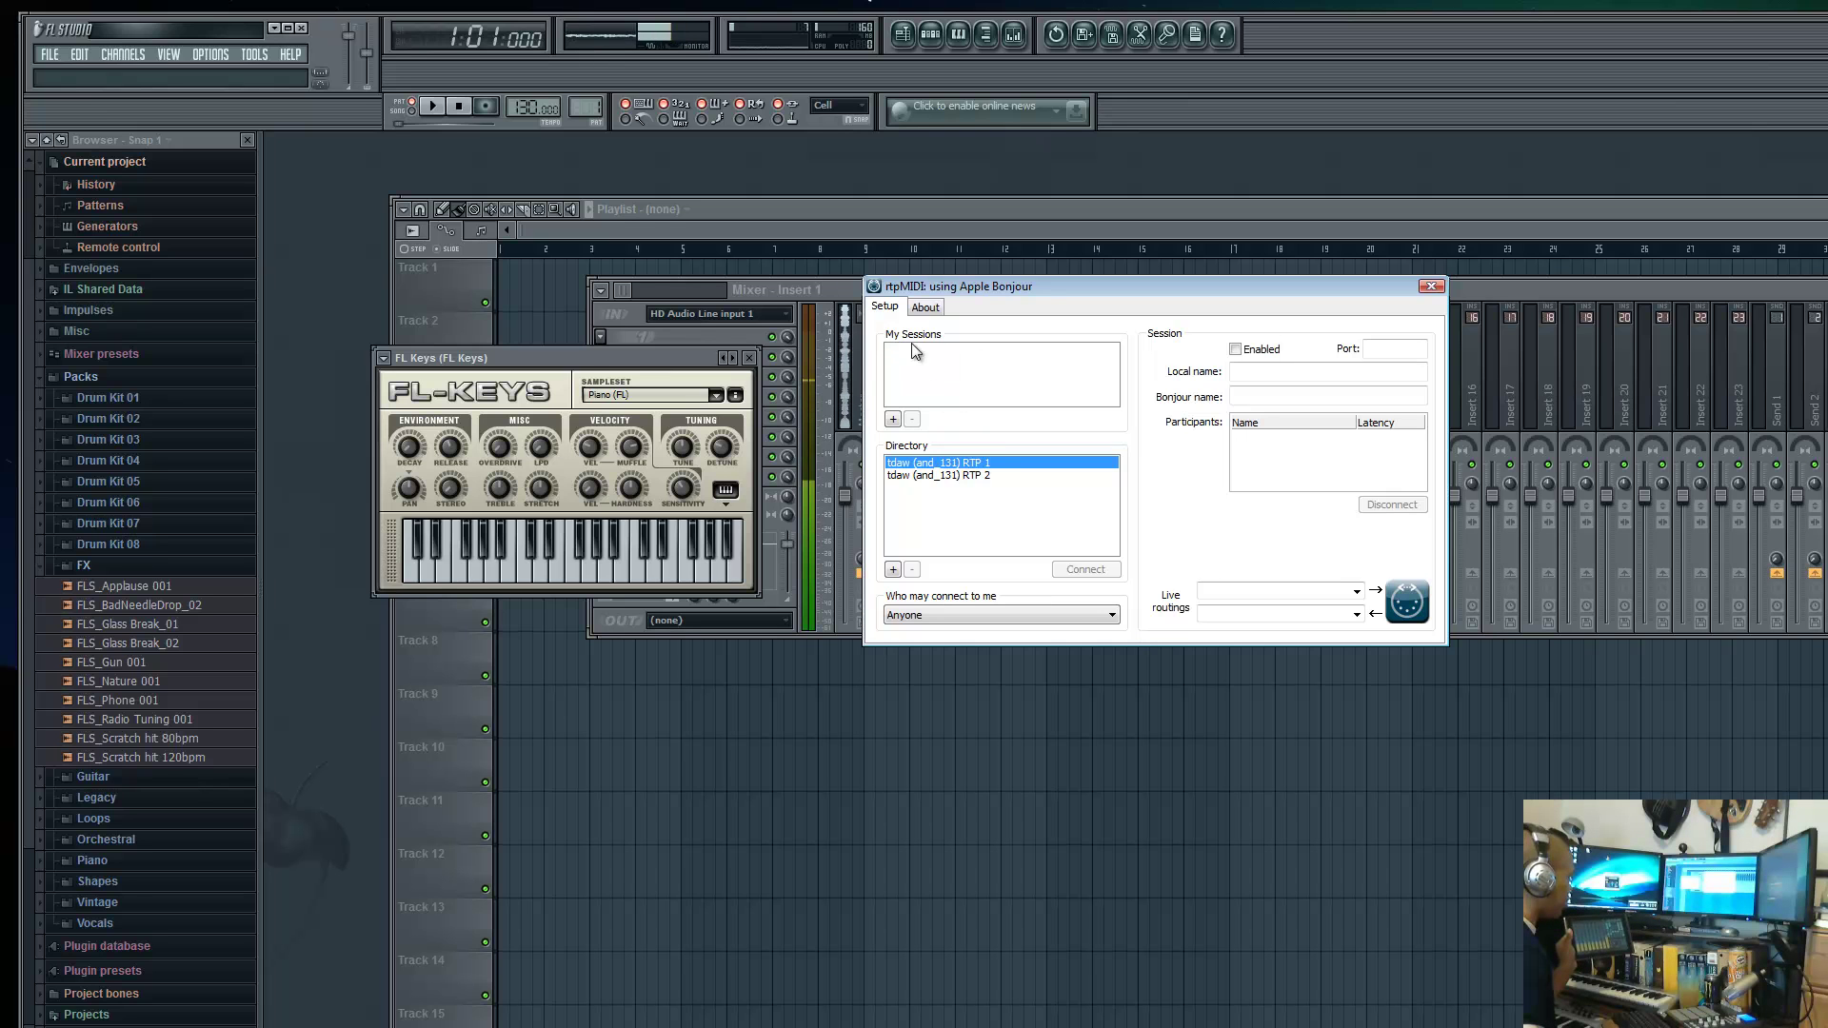
- Add two sessions, Studio-PC (port 5004) and Studio-PC (1) (port 5006), and enable both
left_click(894, 420)
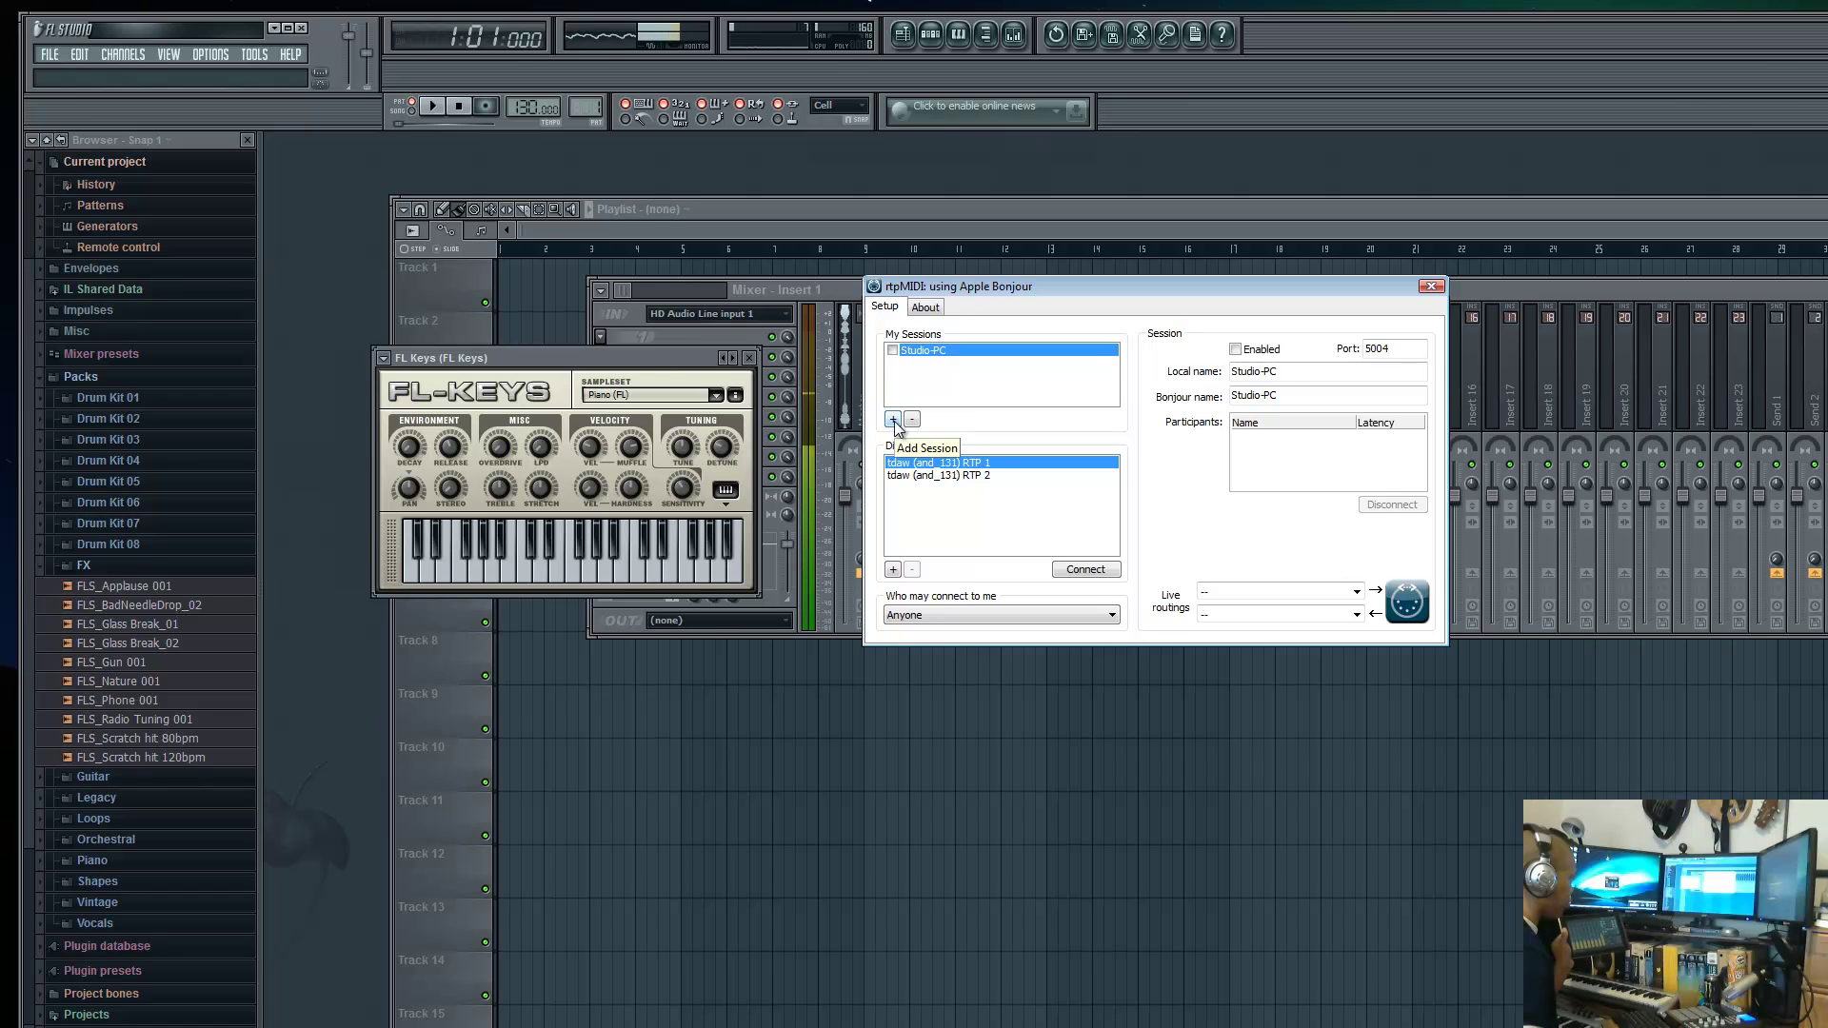
left_click(894, 421)
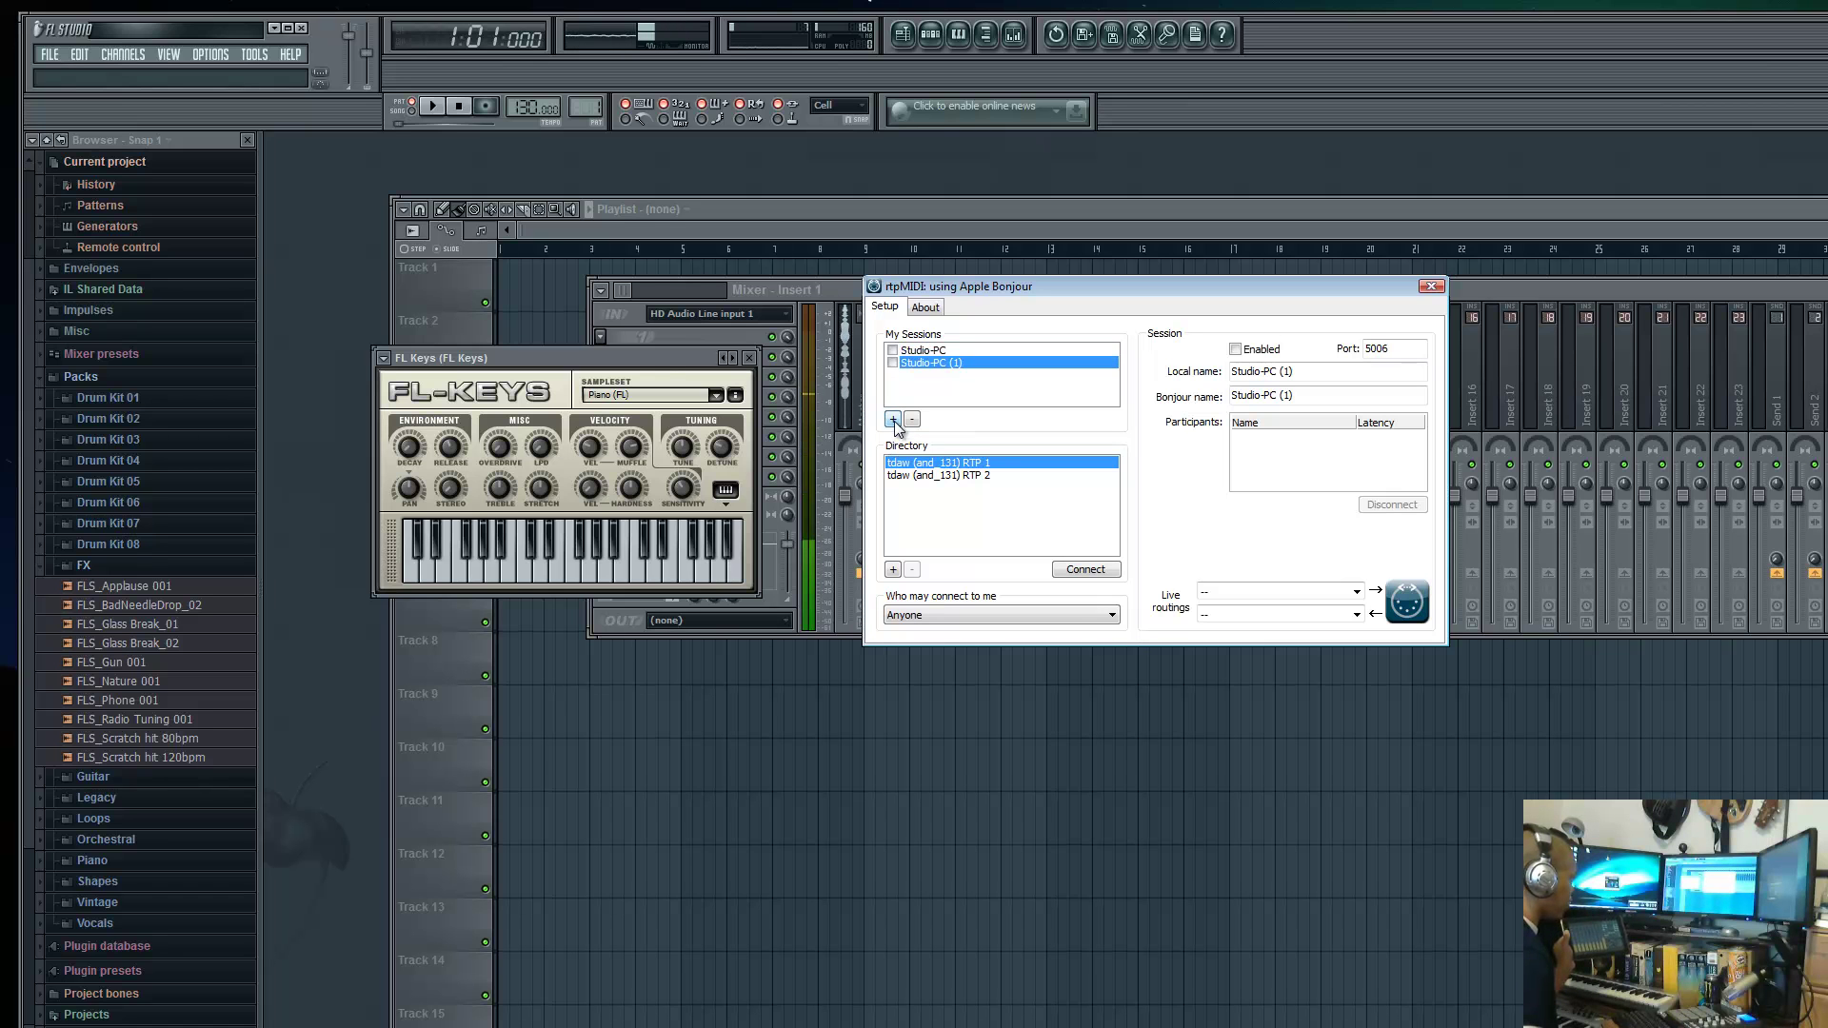
left_click(936, 351)
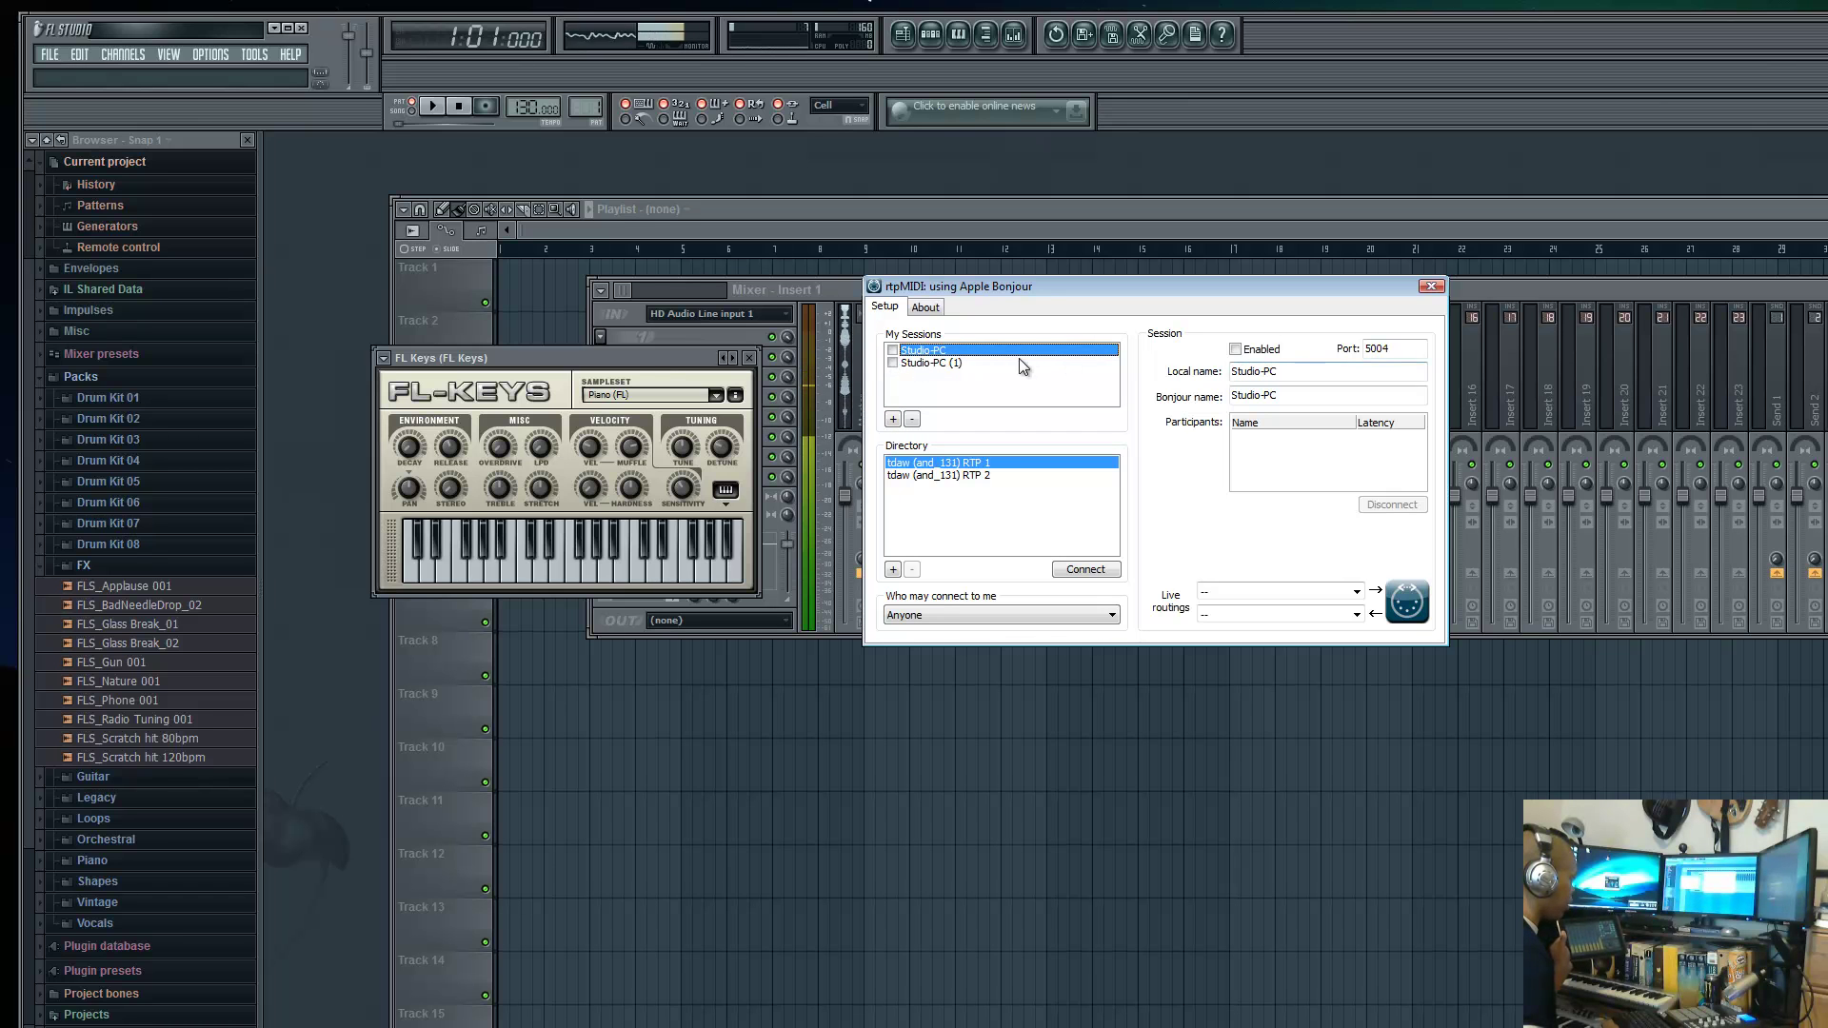
left_click(1235, 351)
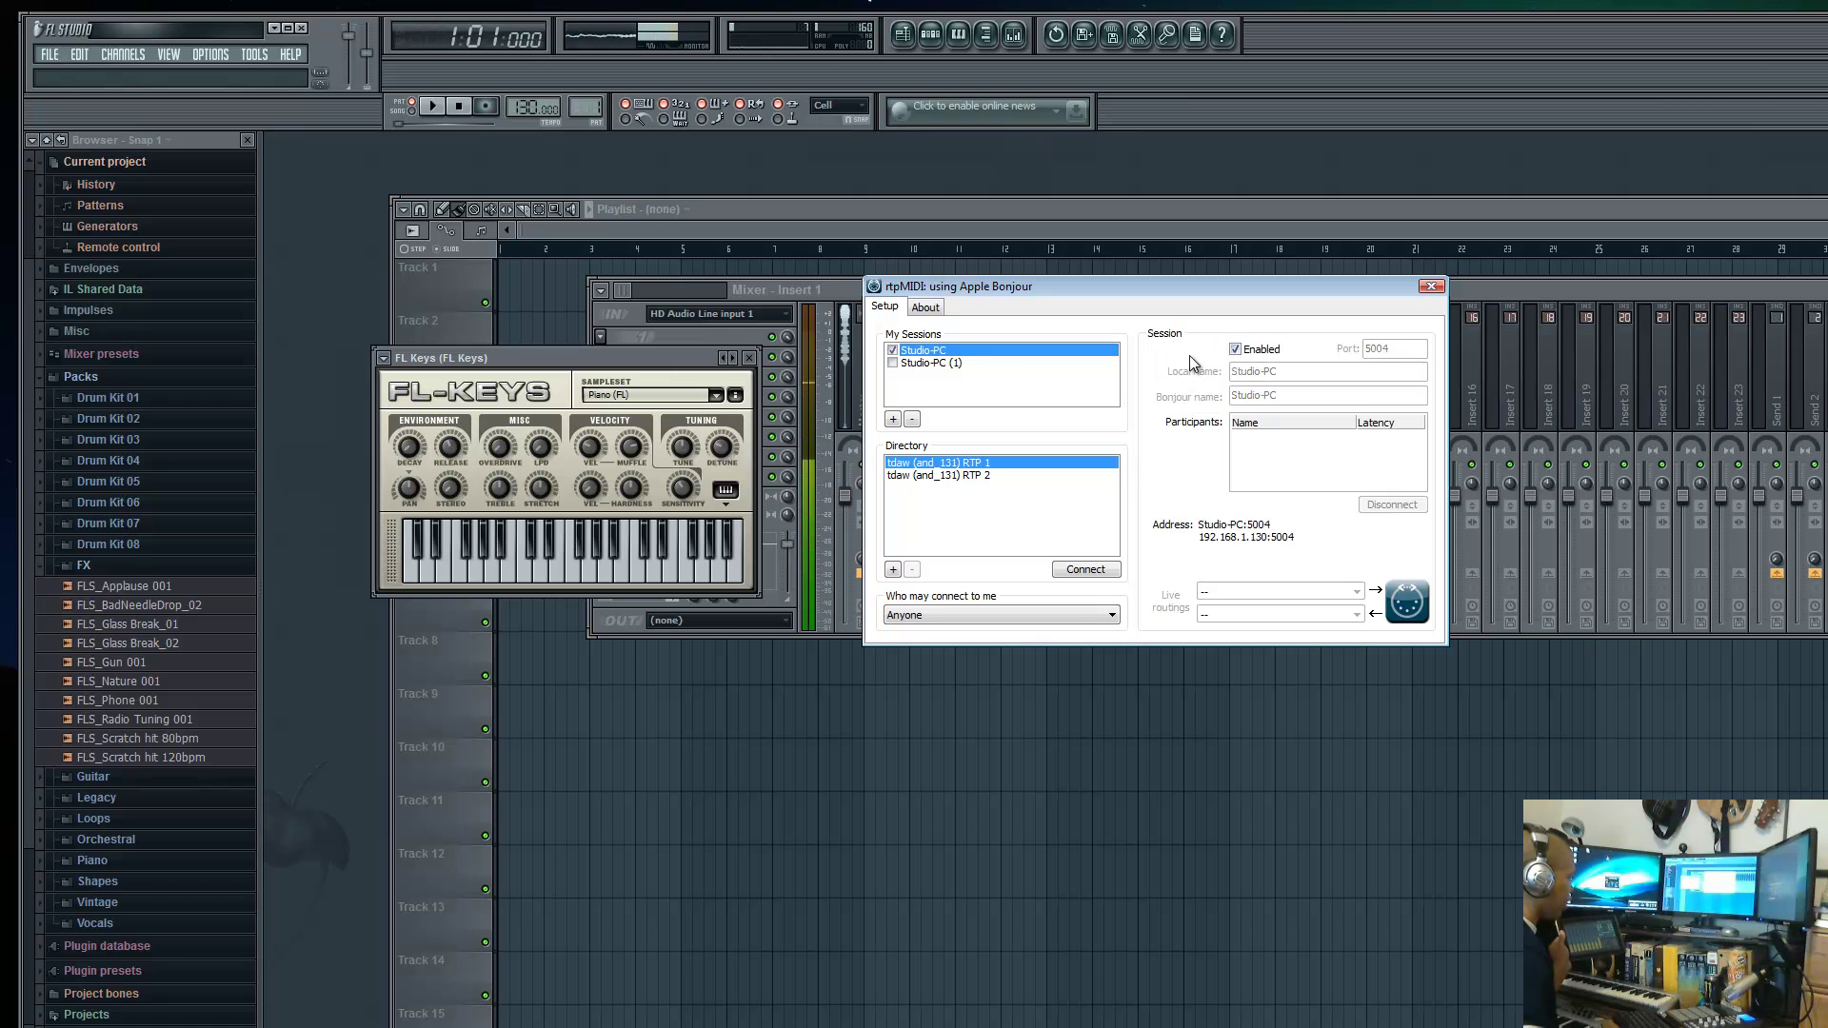
left_click(919, 363)
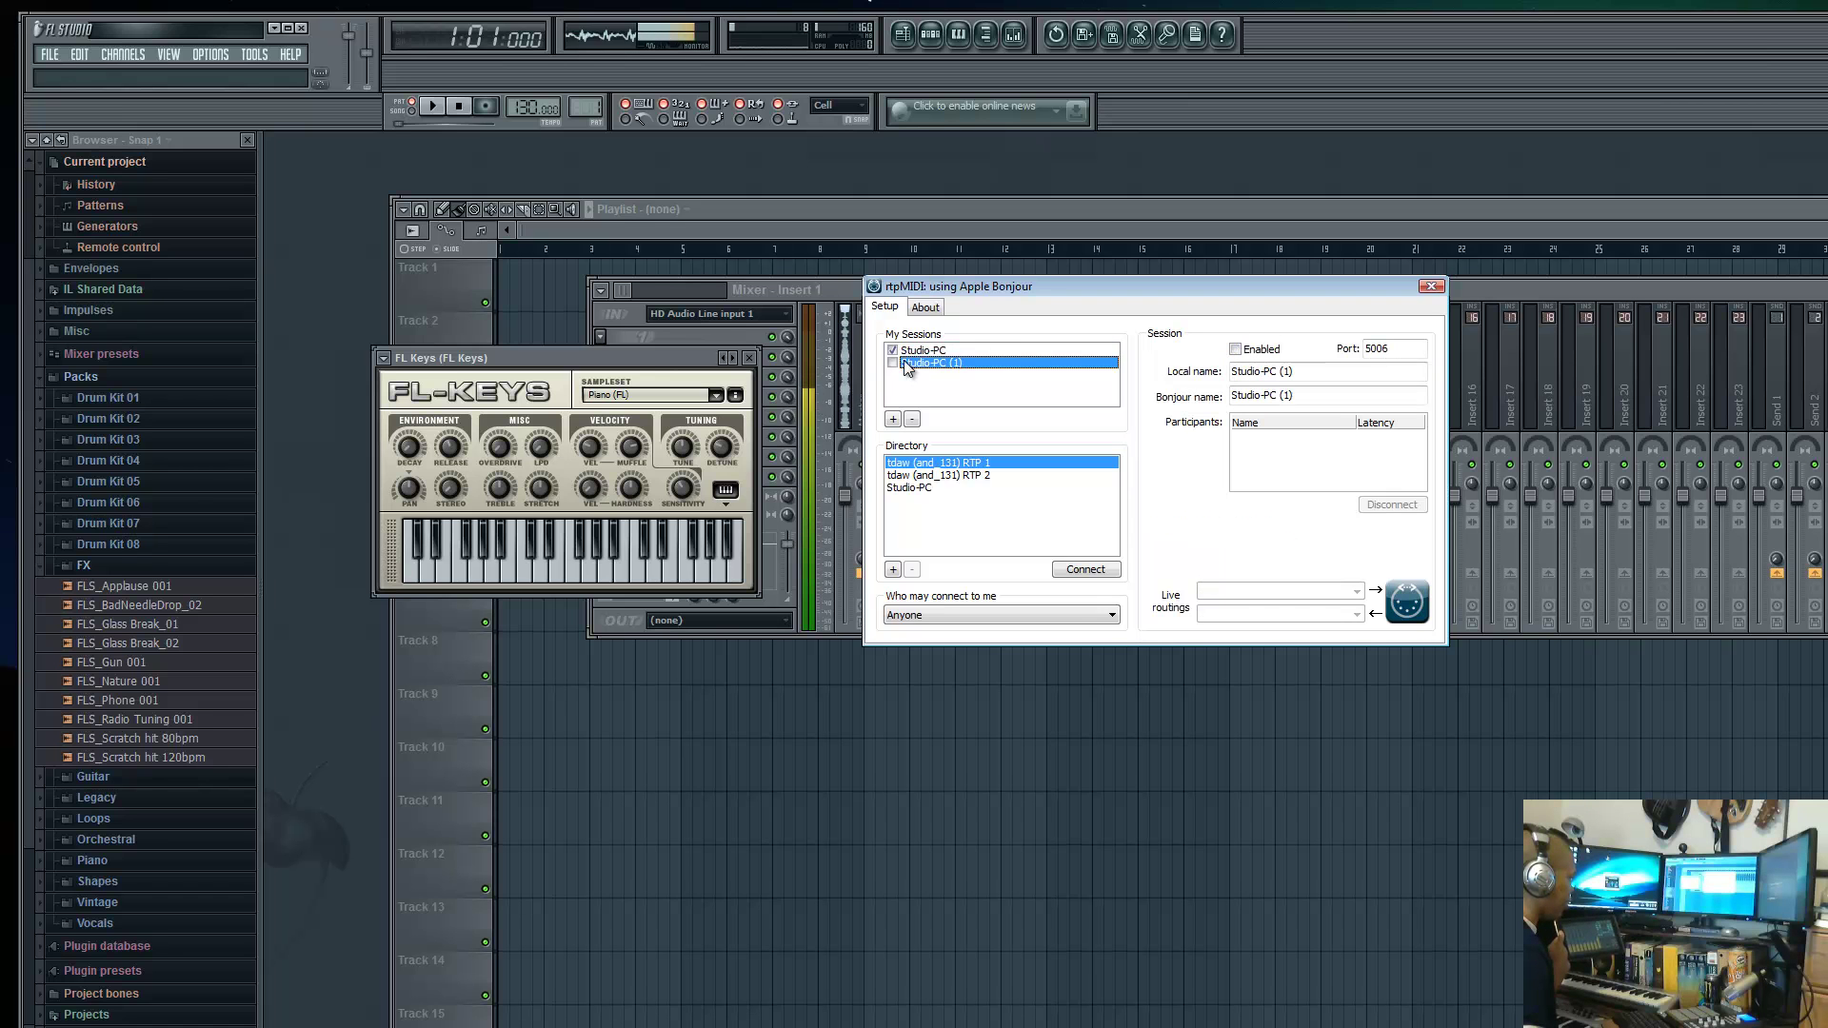
left_click(1236, 351)
- Browse the tablet's RTP 1 and RTP 2 Directory entries, then reselect the Studio-PC session
left_click(915, 476)
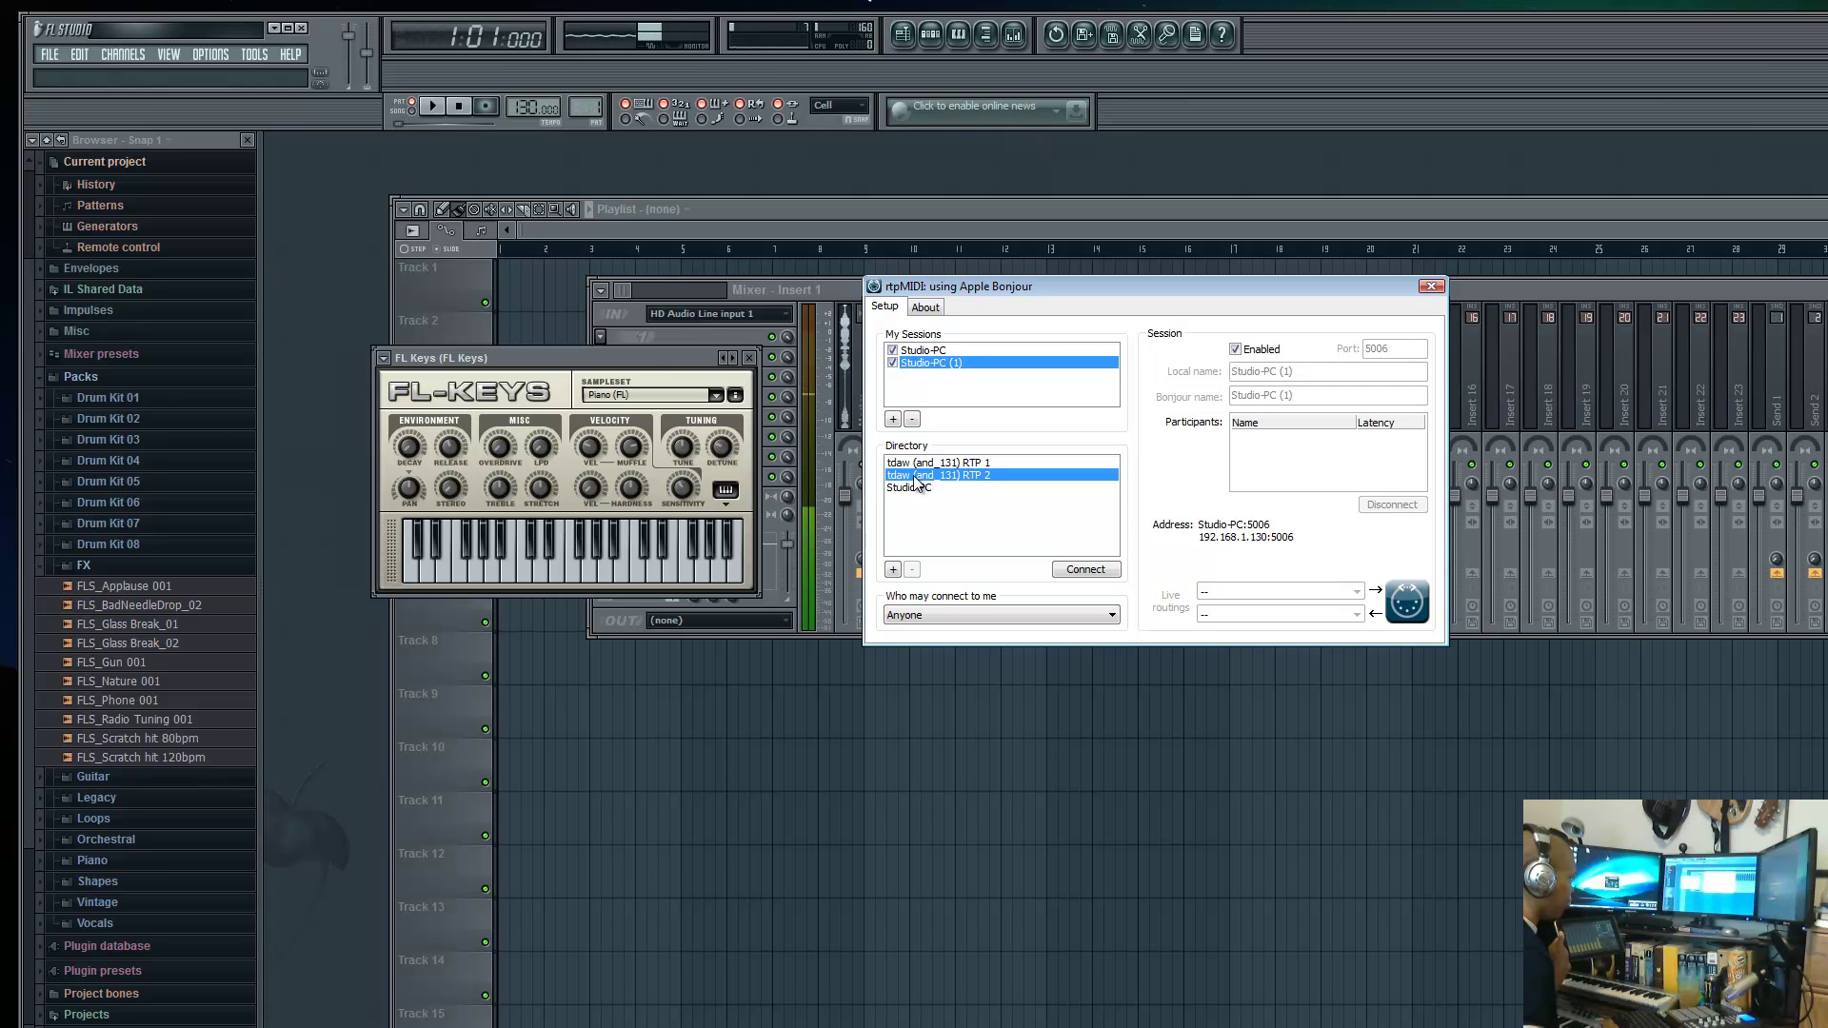
left_click(903, 489)
left_click(924, 464)
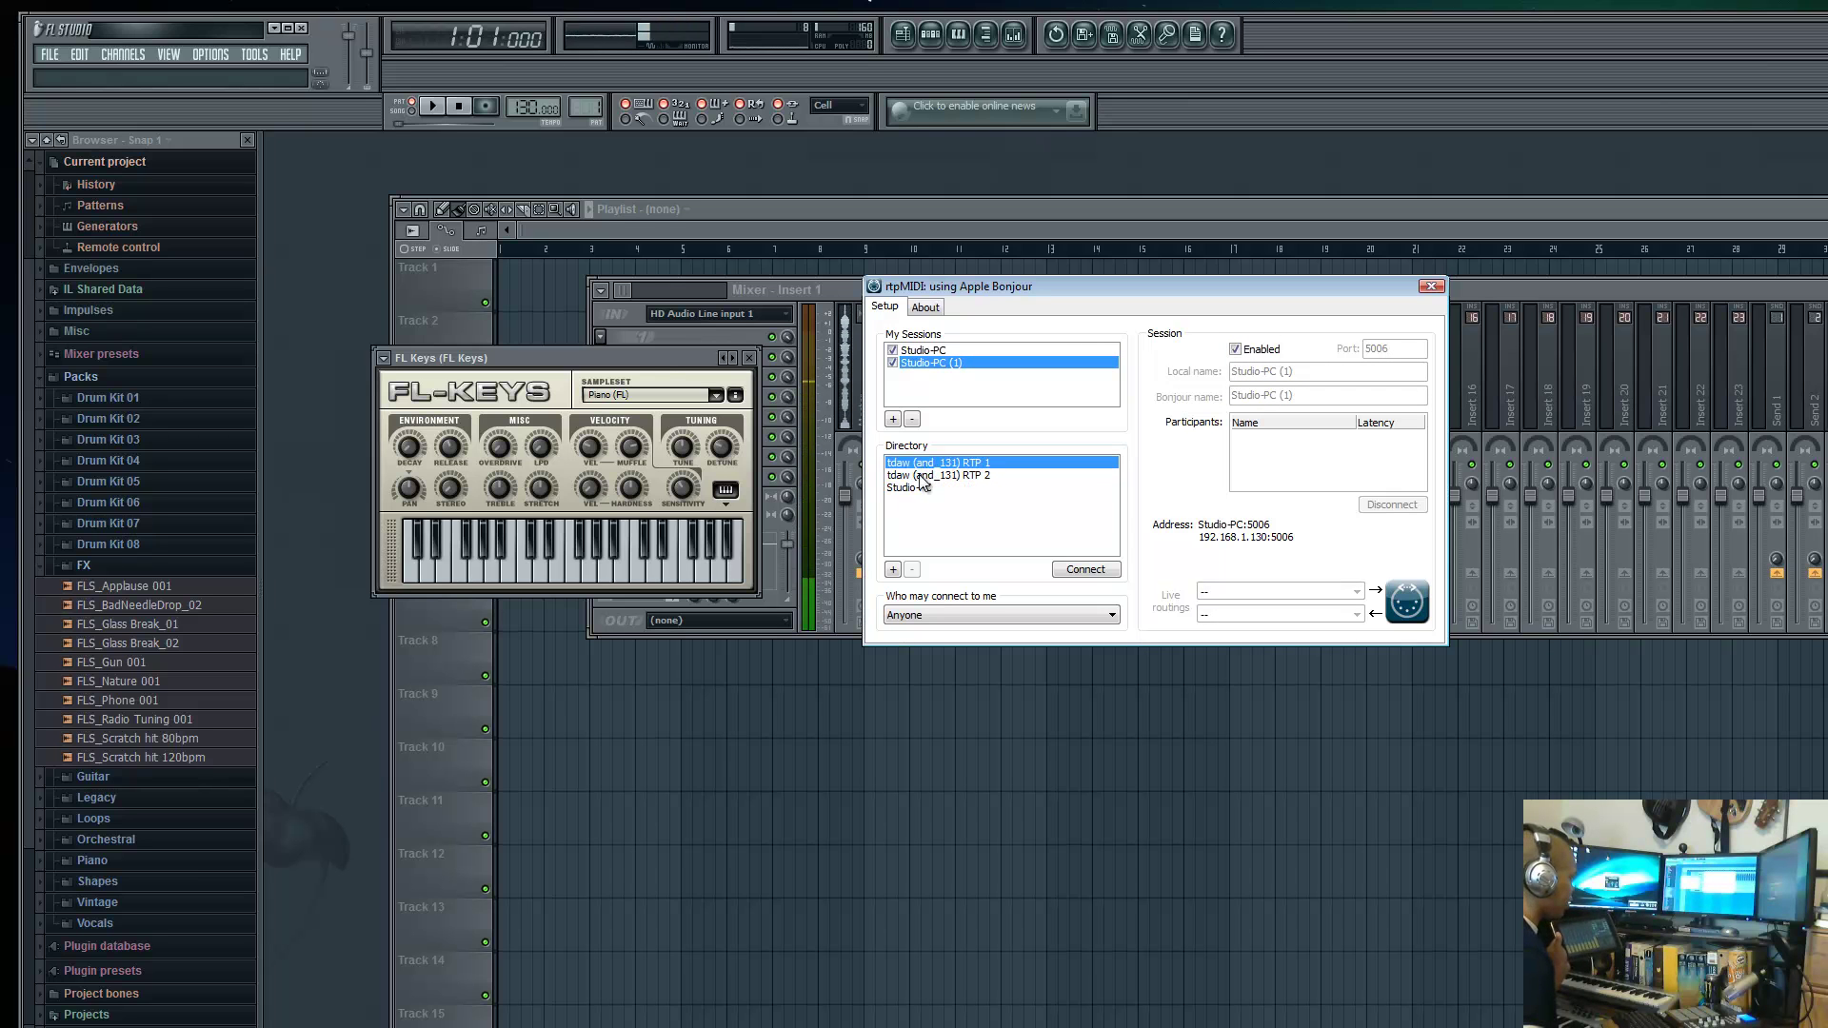
left_click(921, 476)
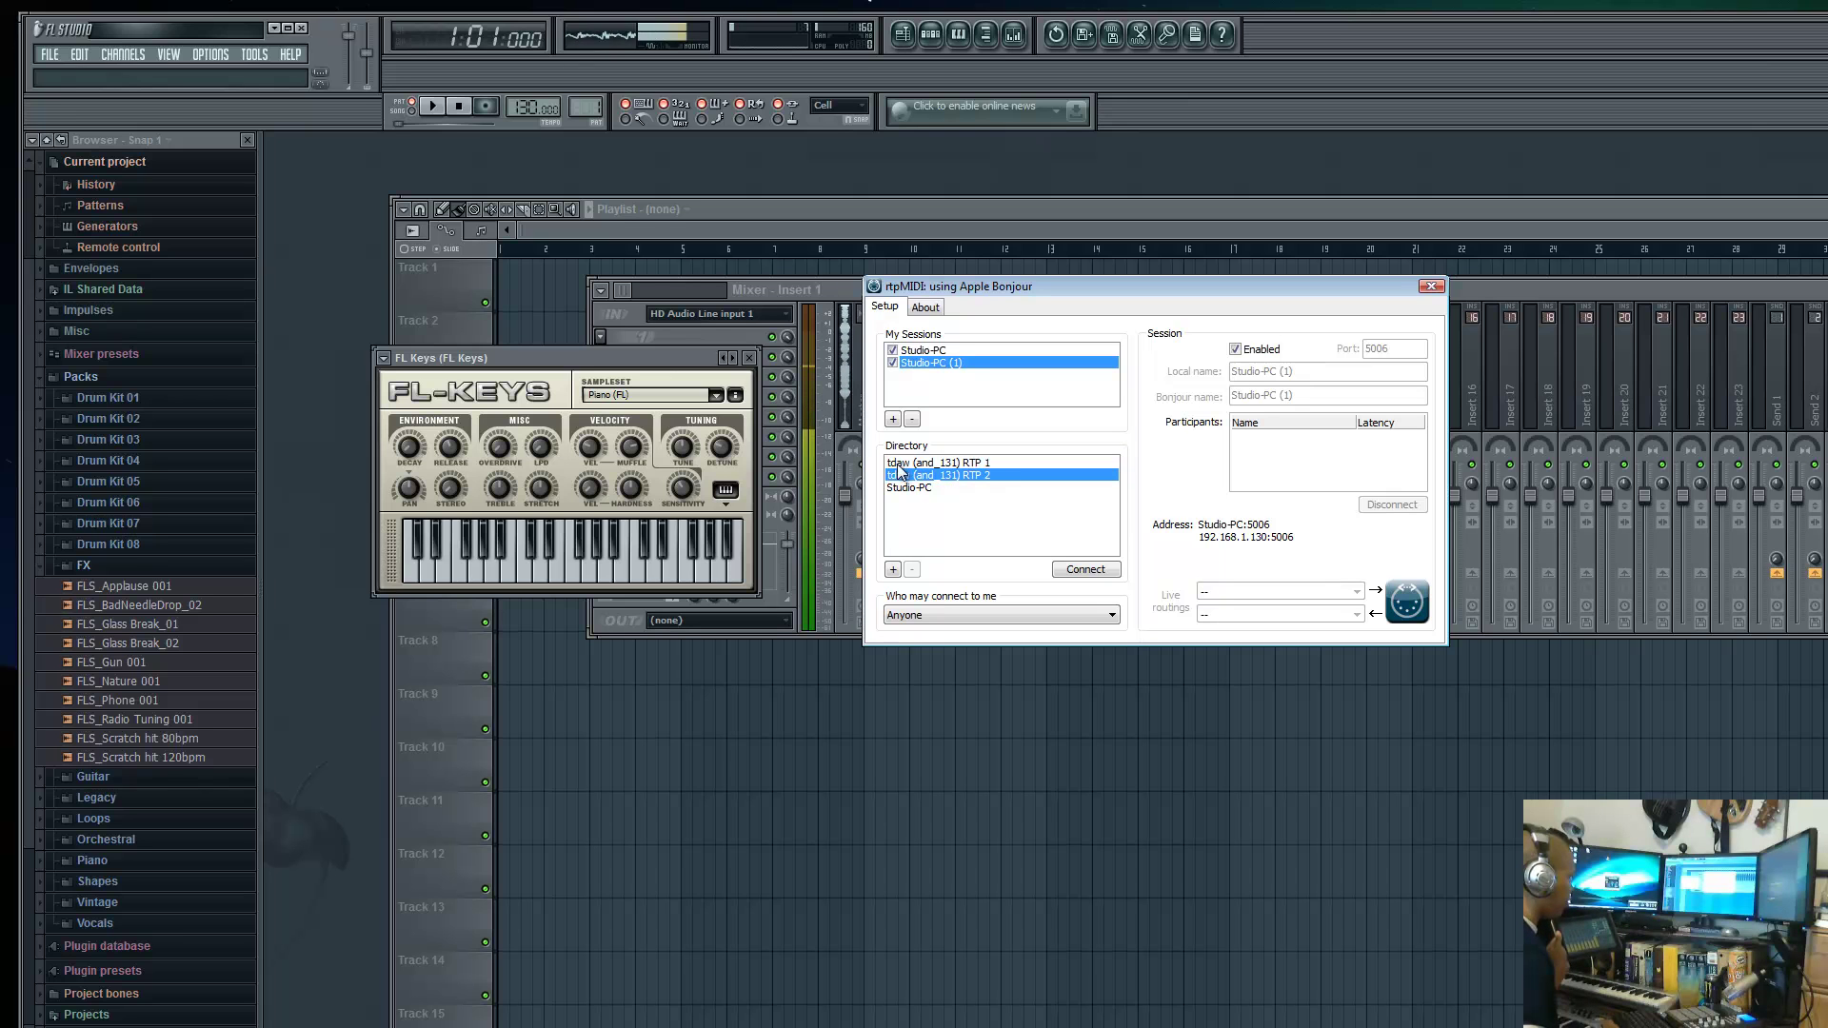
left_click(891, 465)
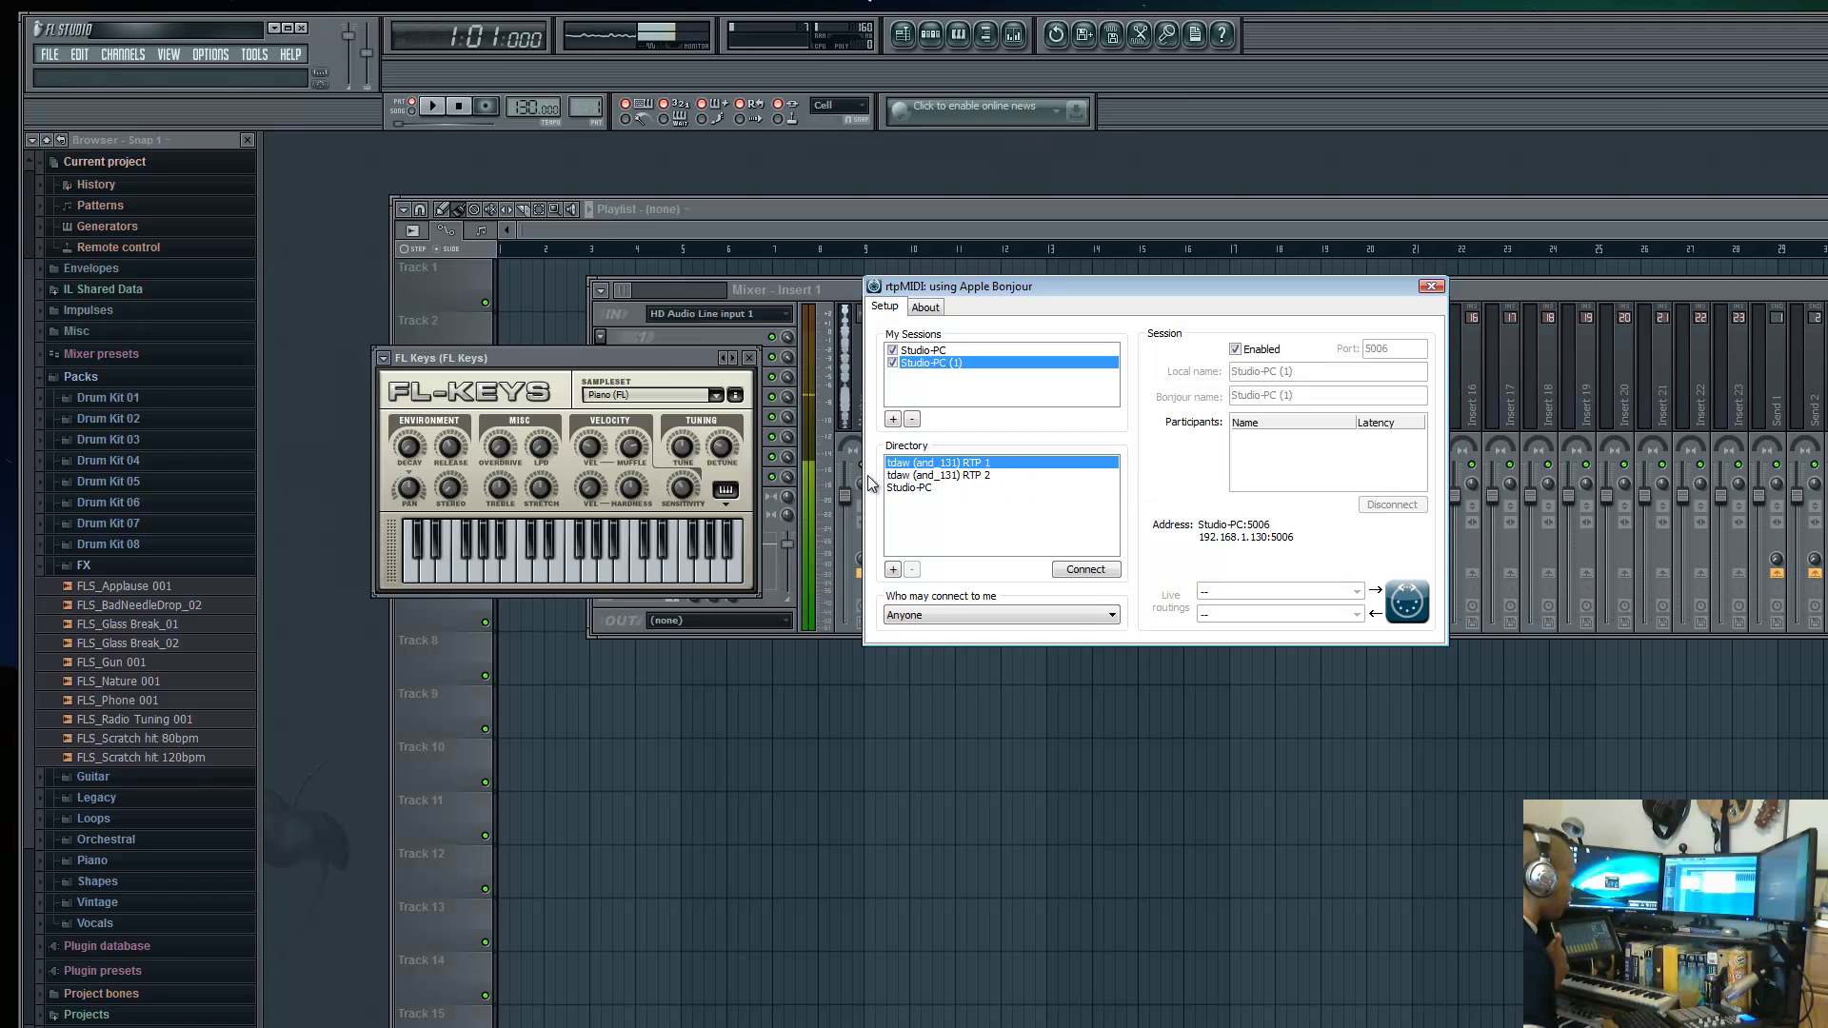
left_click(953, 476)
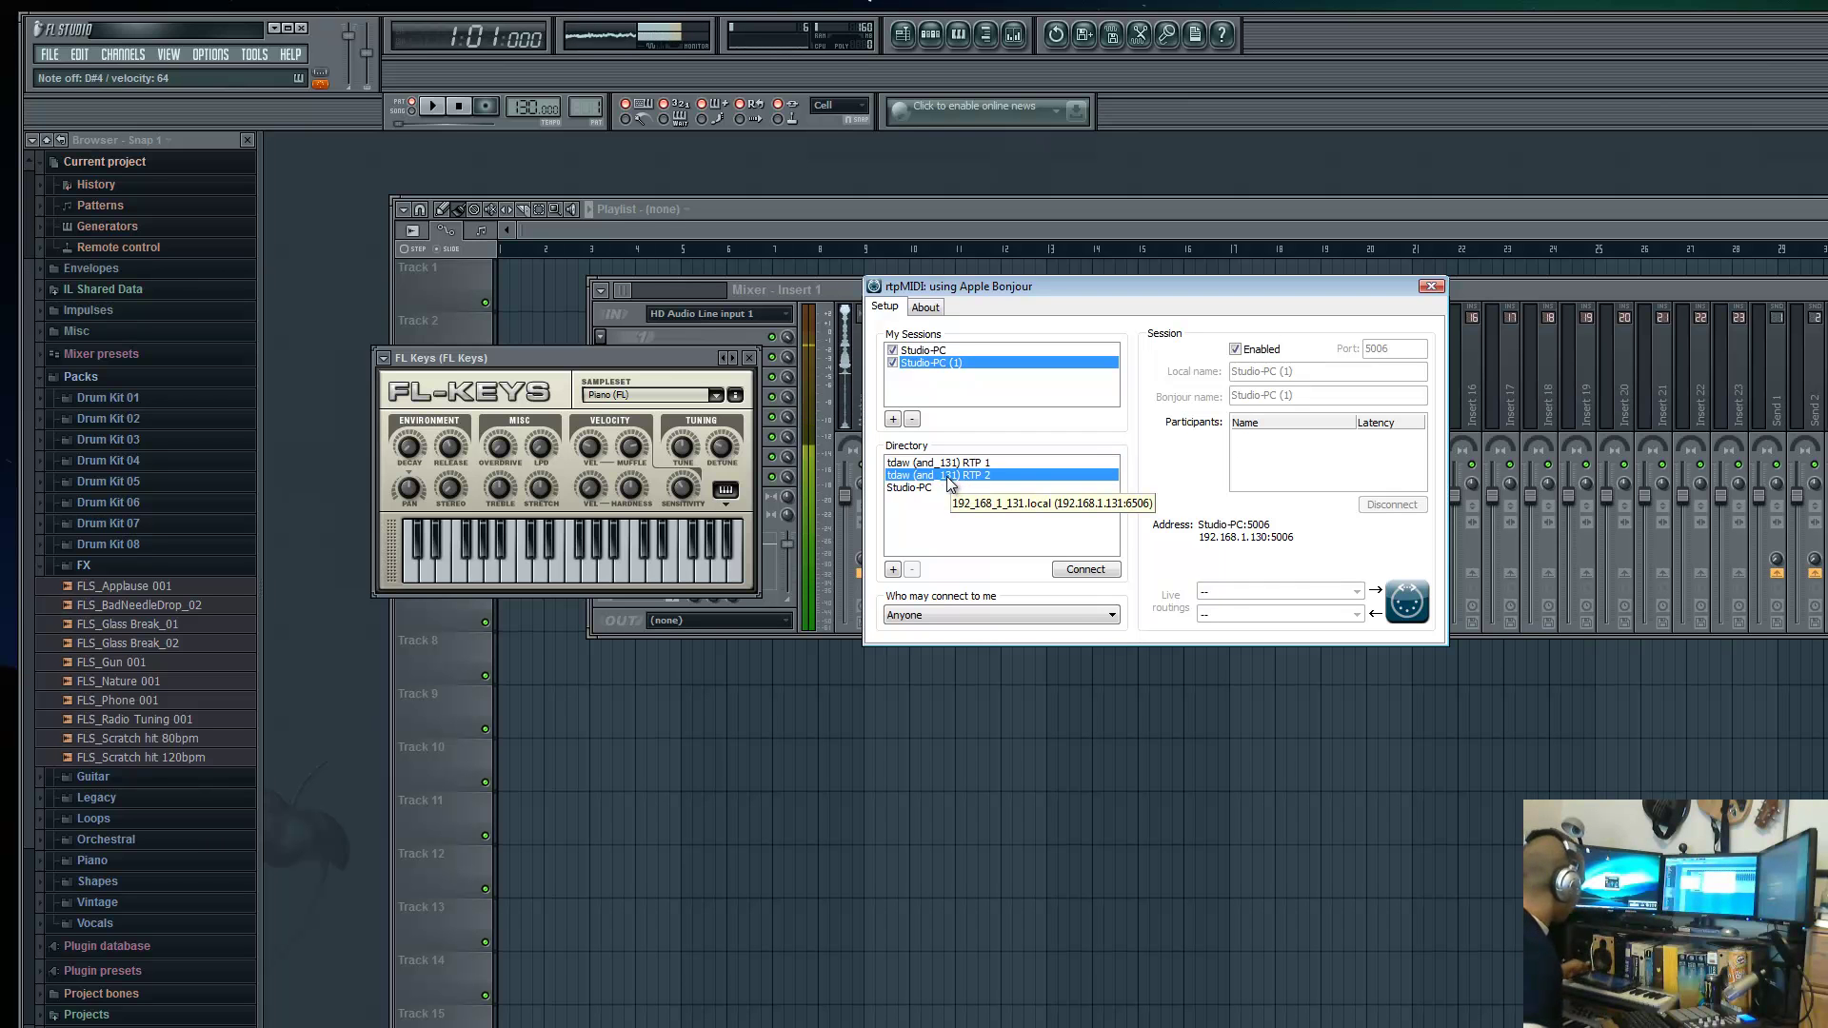
left_click(955, 351)
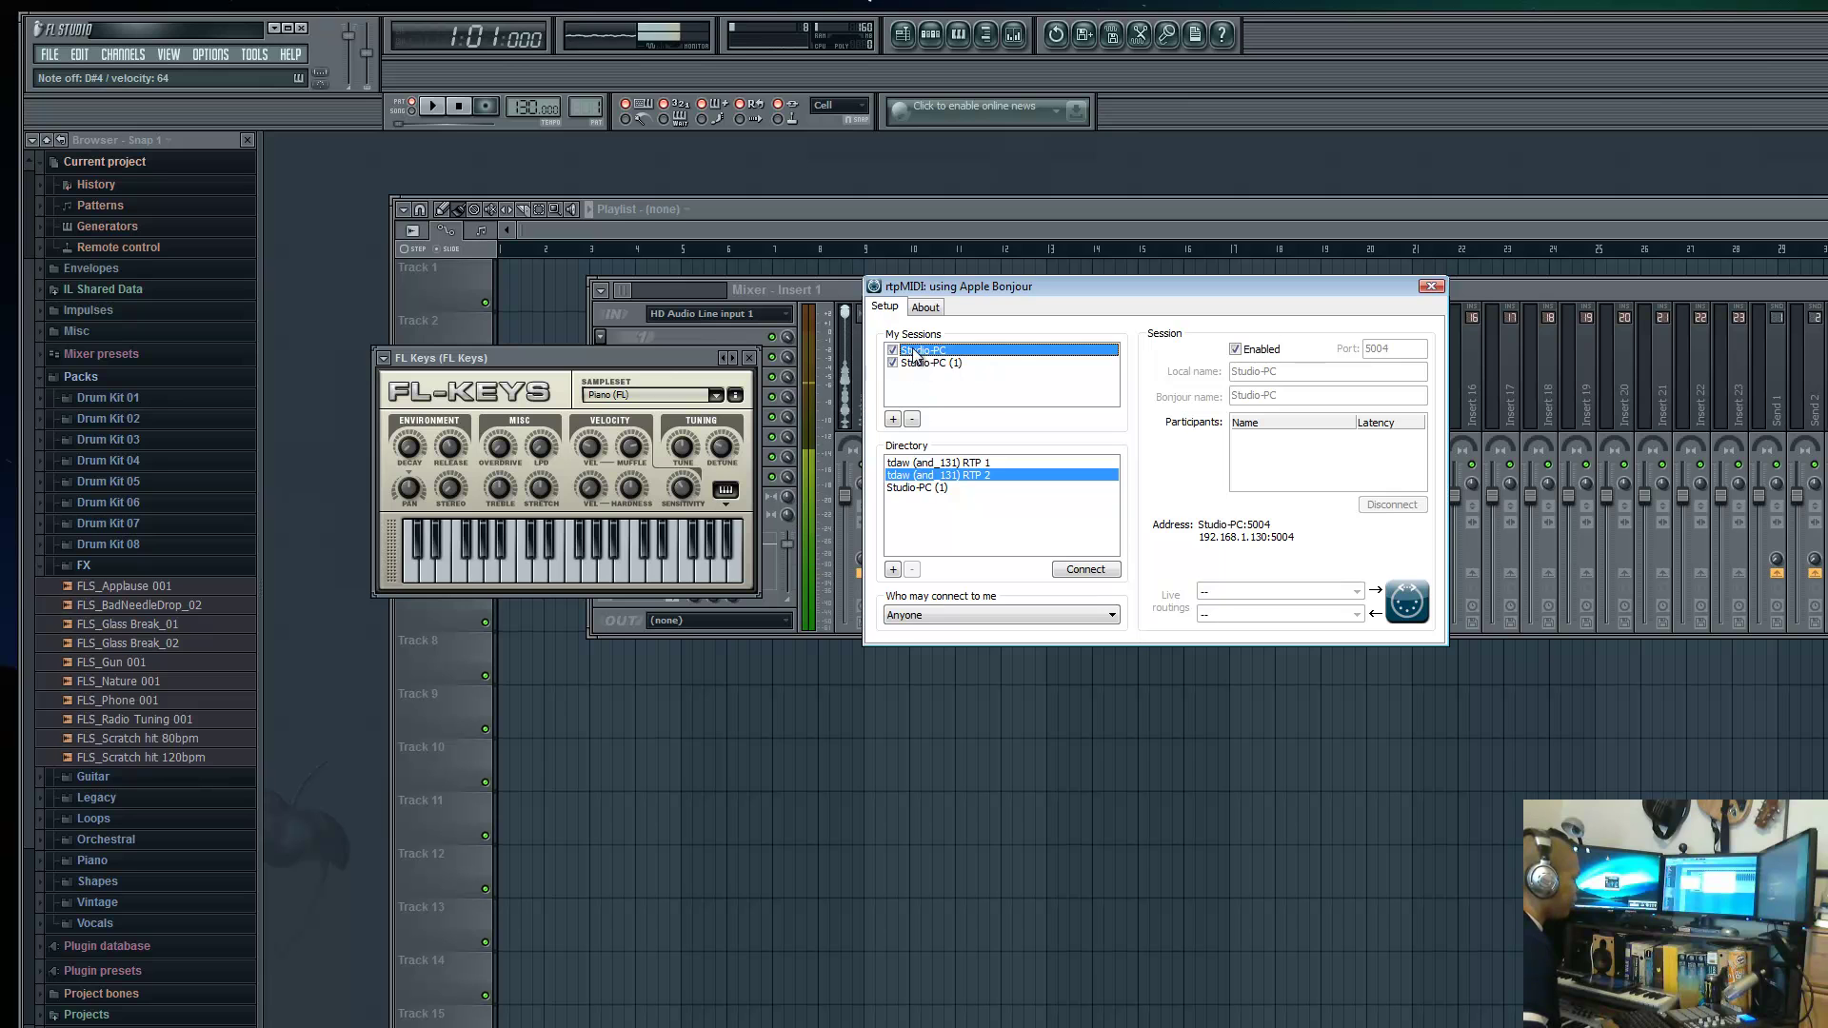
- Connect the tablet's tdaw (and_131) RTP 1 session to Studio-PC as a participant
left_click(911, 464)
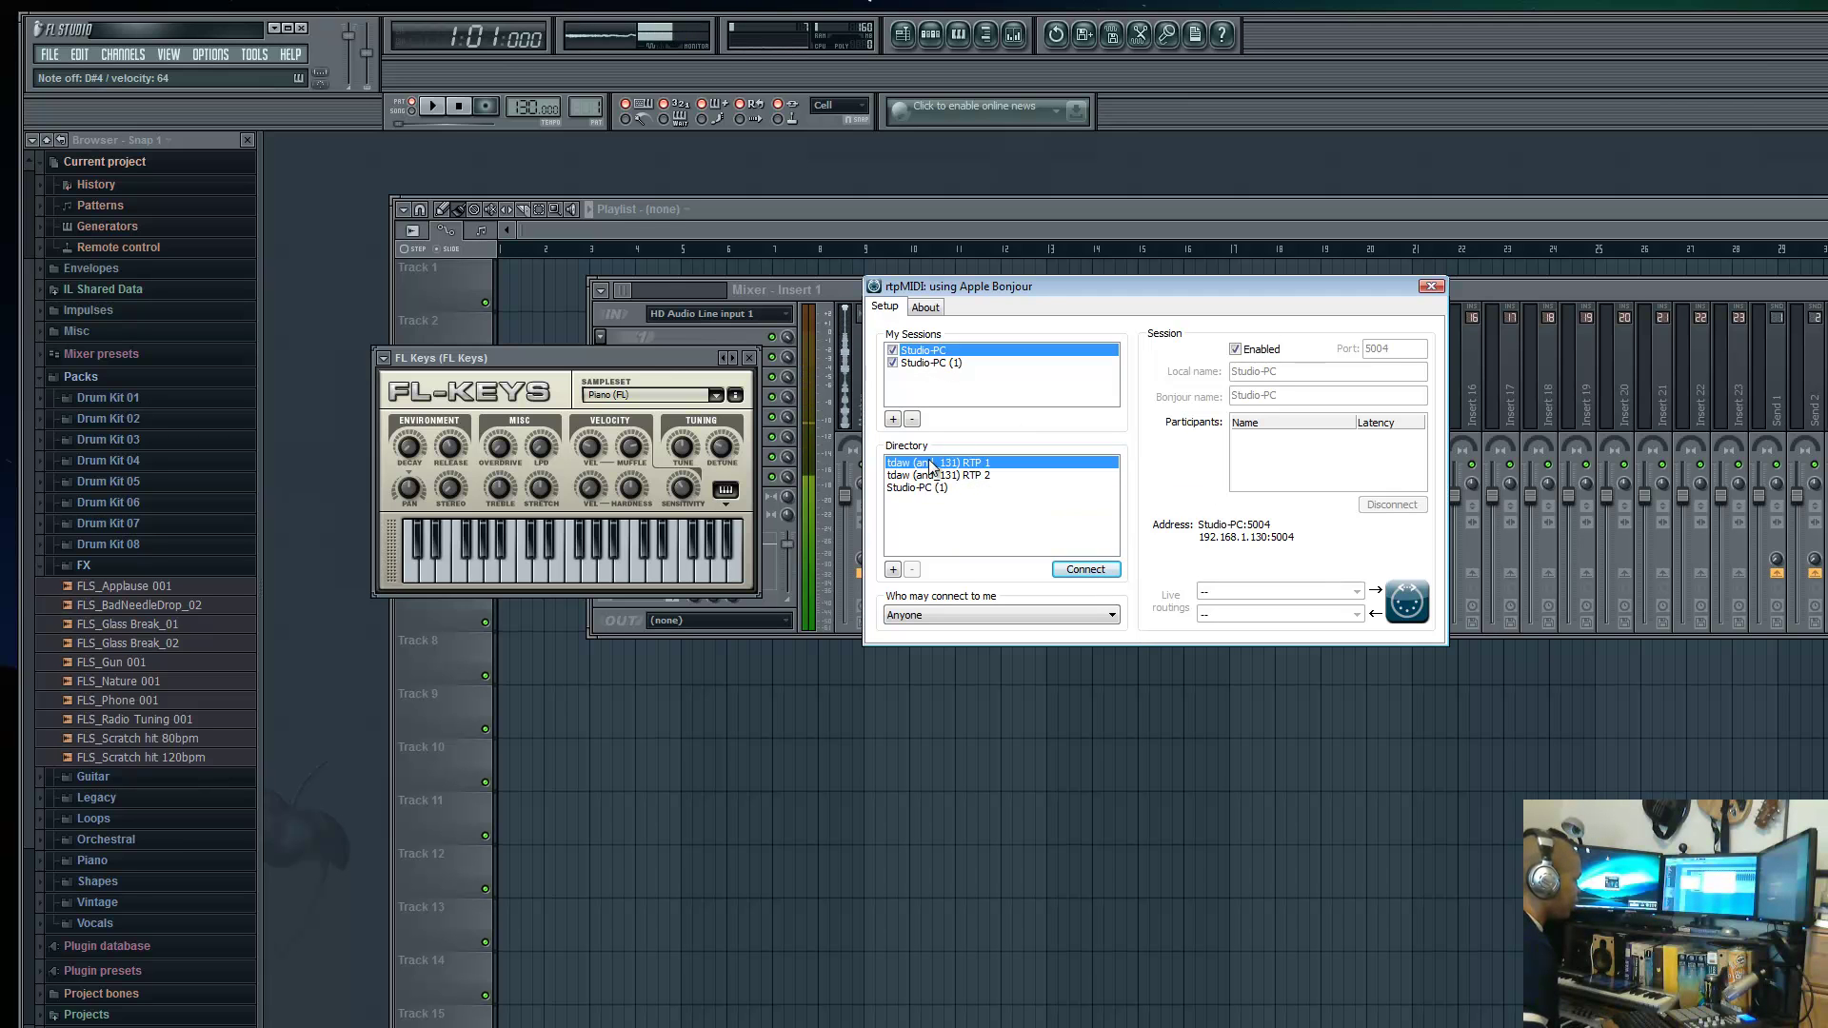
left_click(1086, 569)
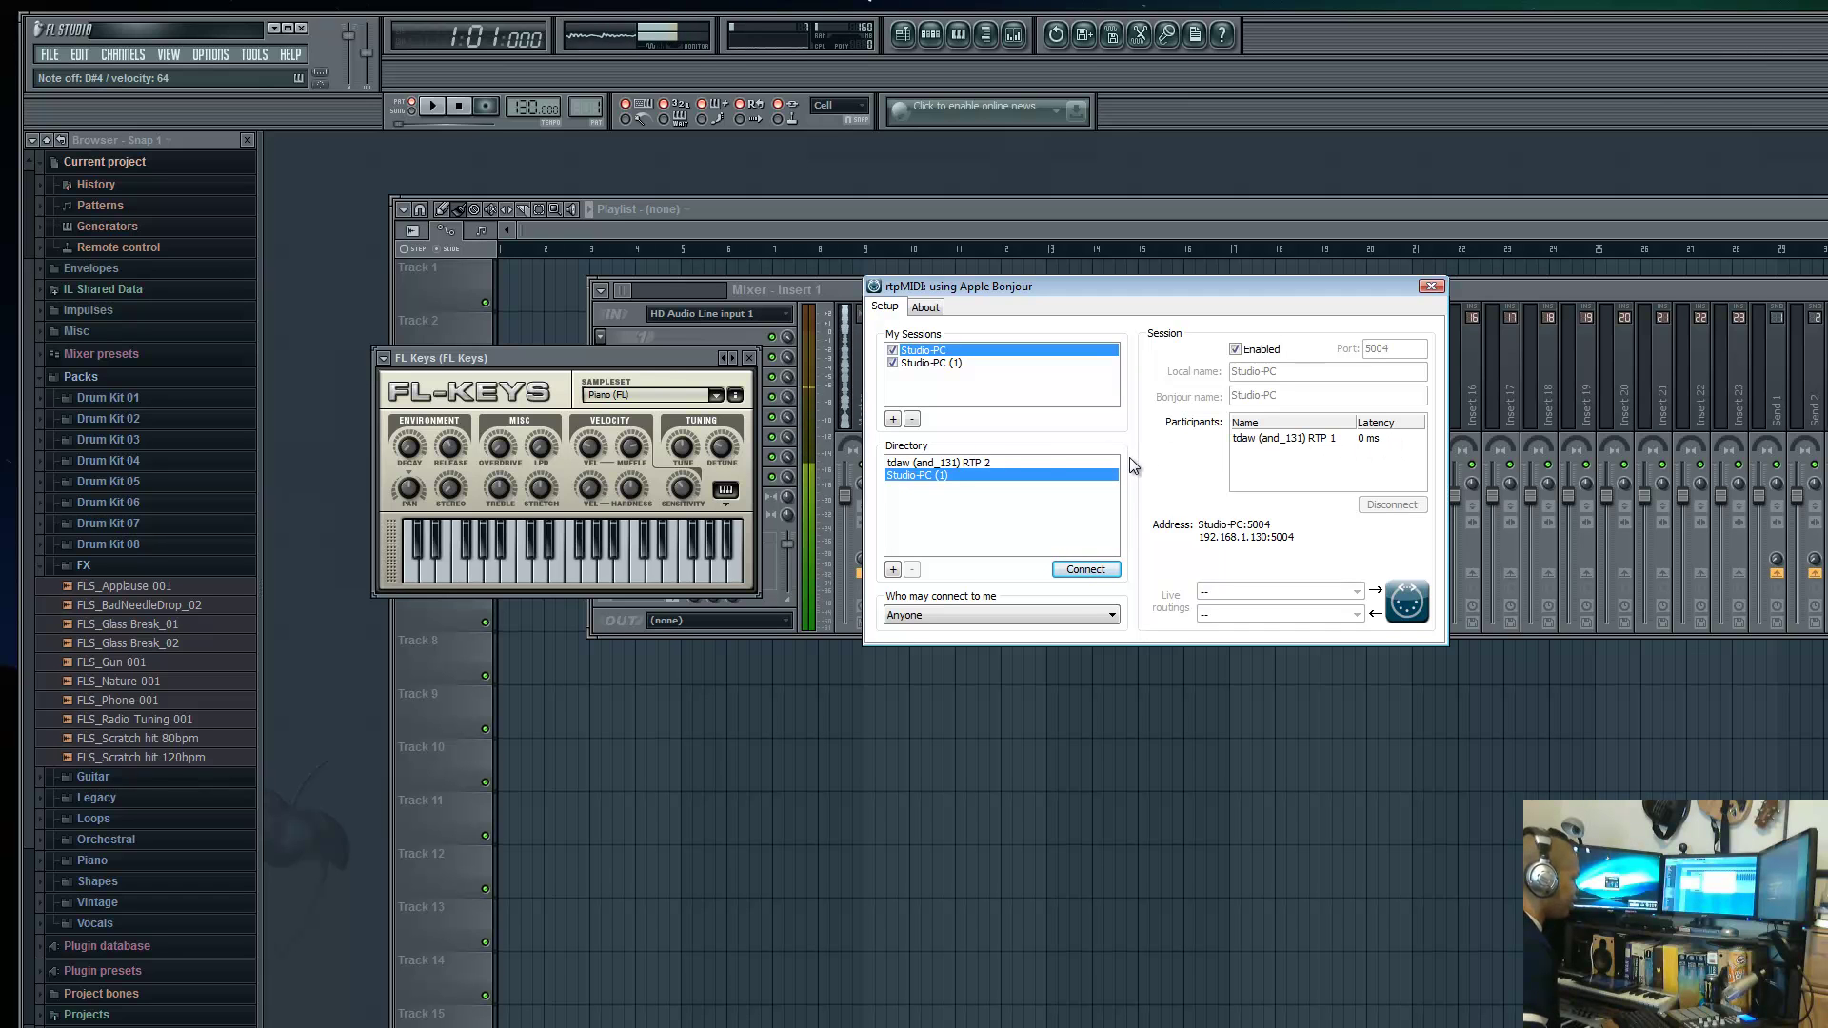
- Connect the tablet's RTP 2 session to the Studio-PC (1) session
left_click(919, 364)
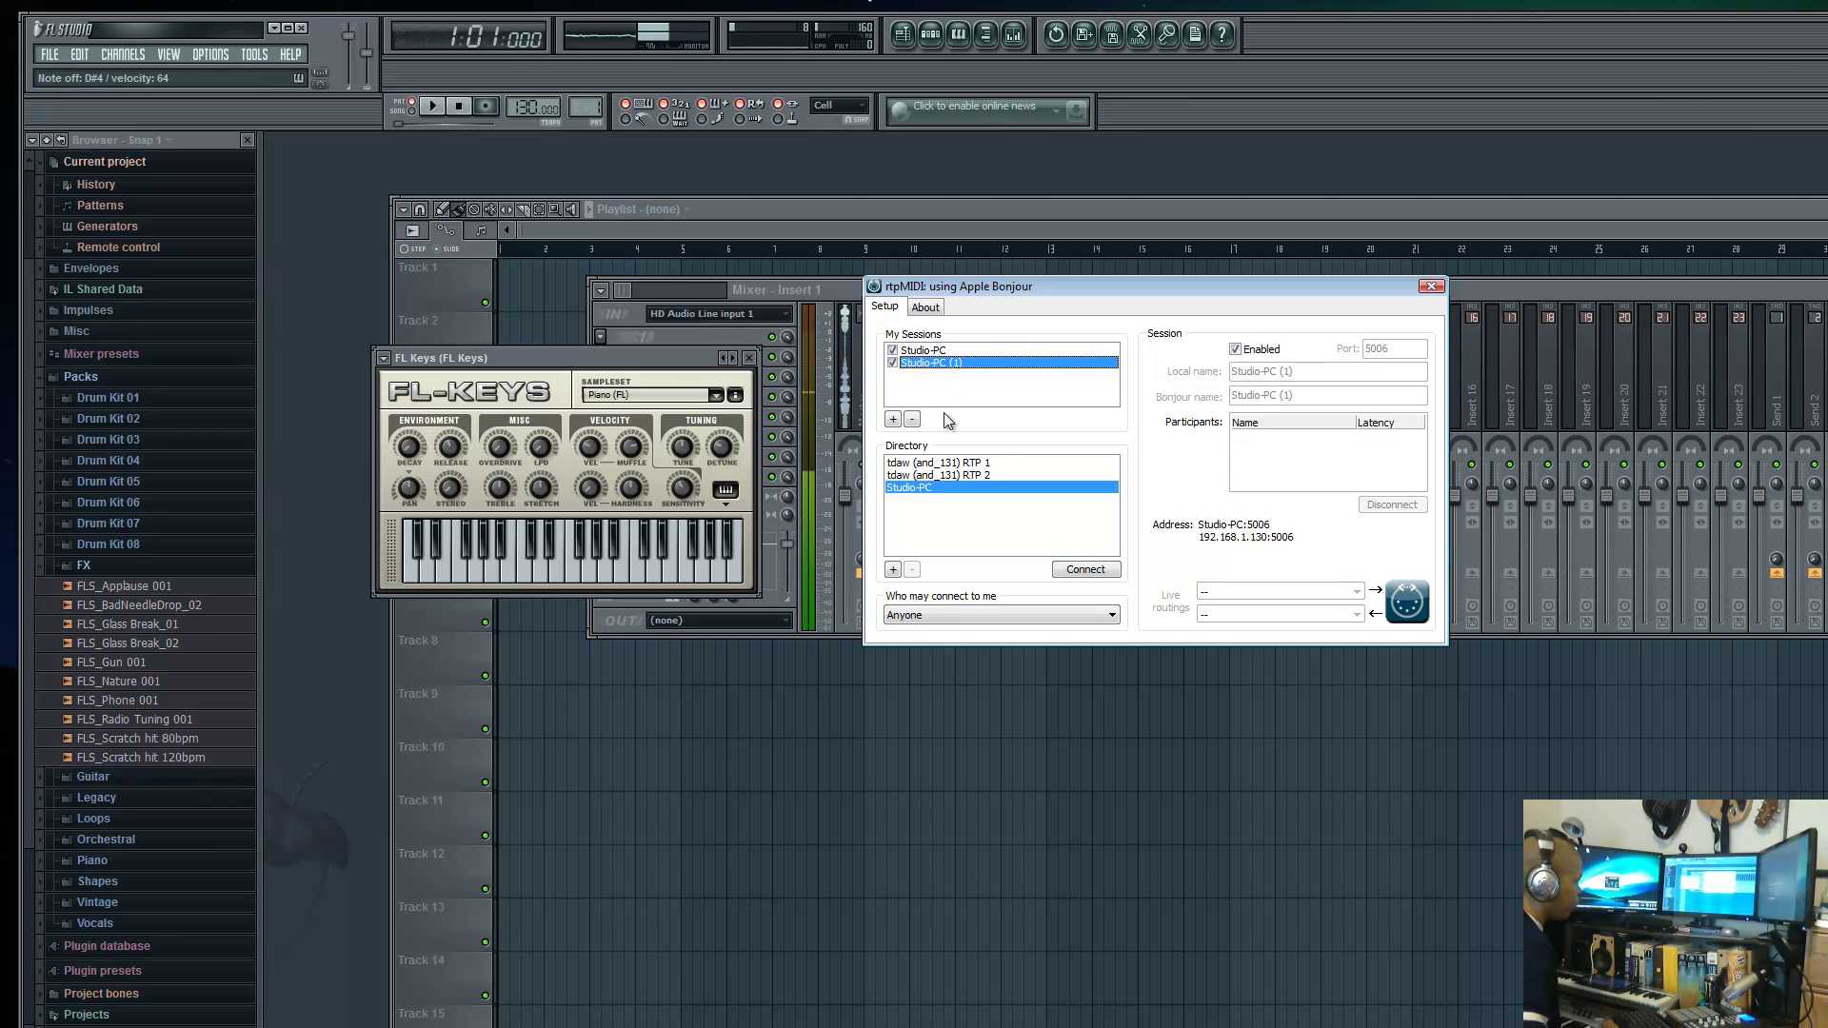
left_click(914, 475)
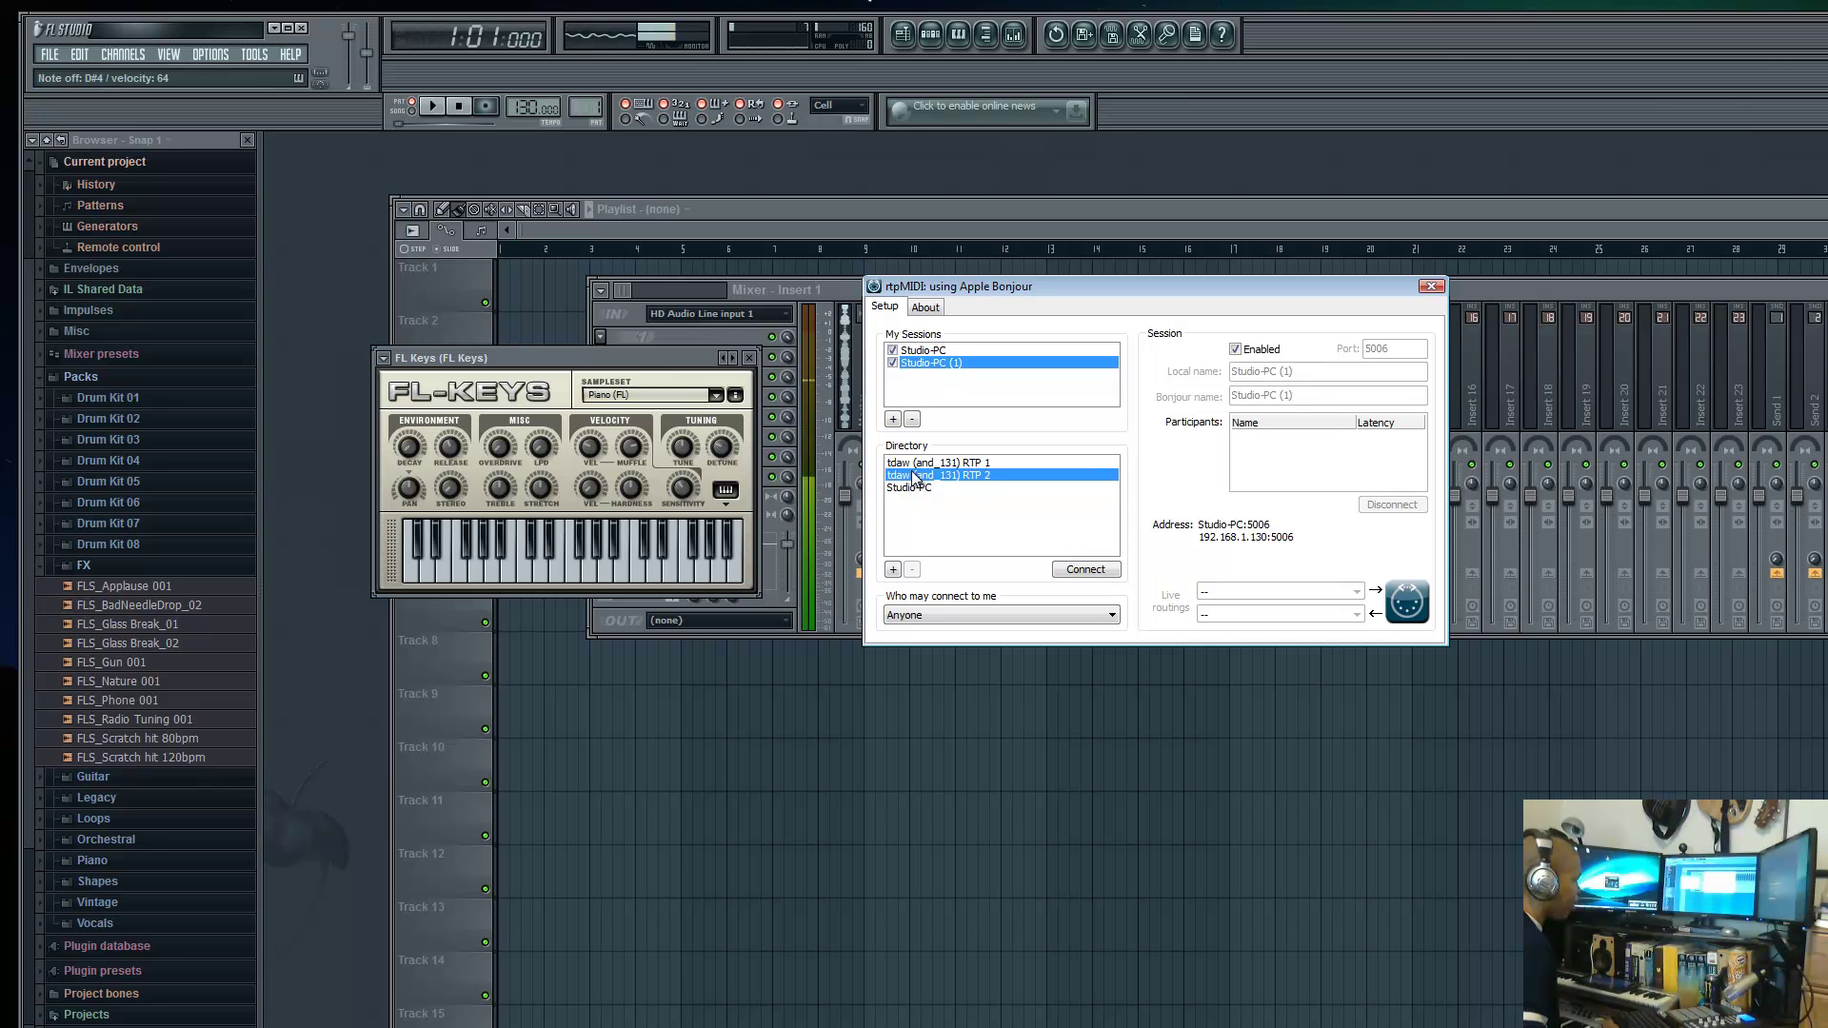
left_click(1076, 570)
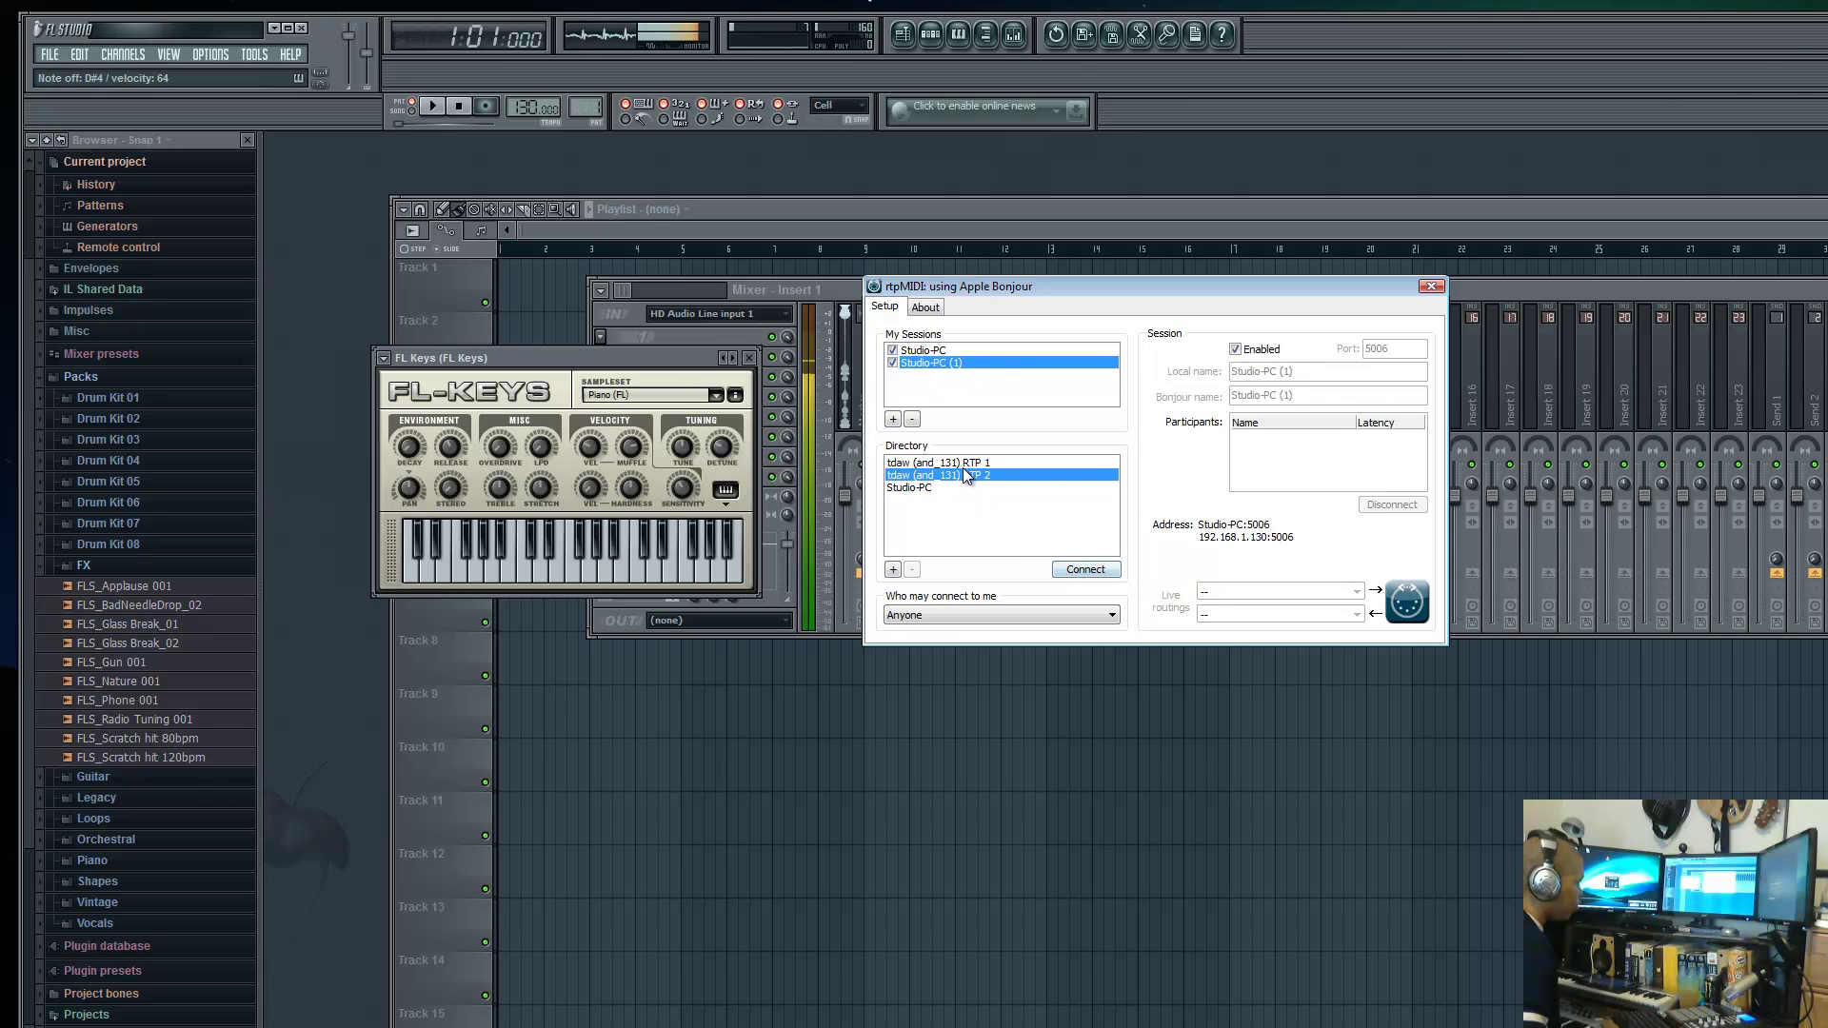
left_click(981, 350)
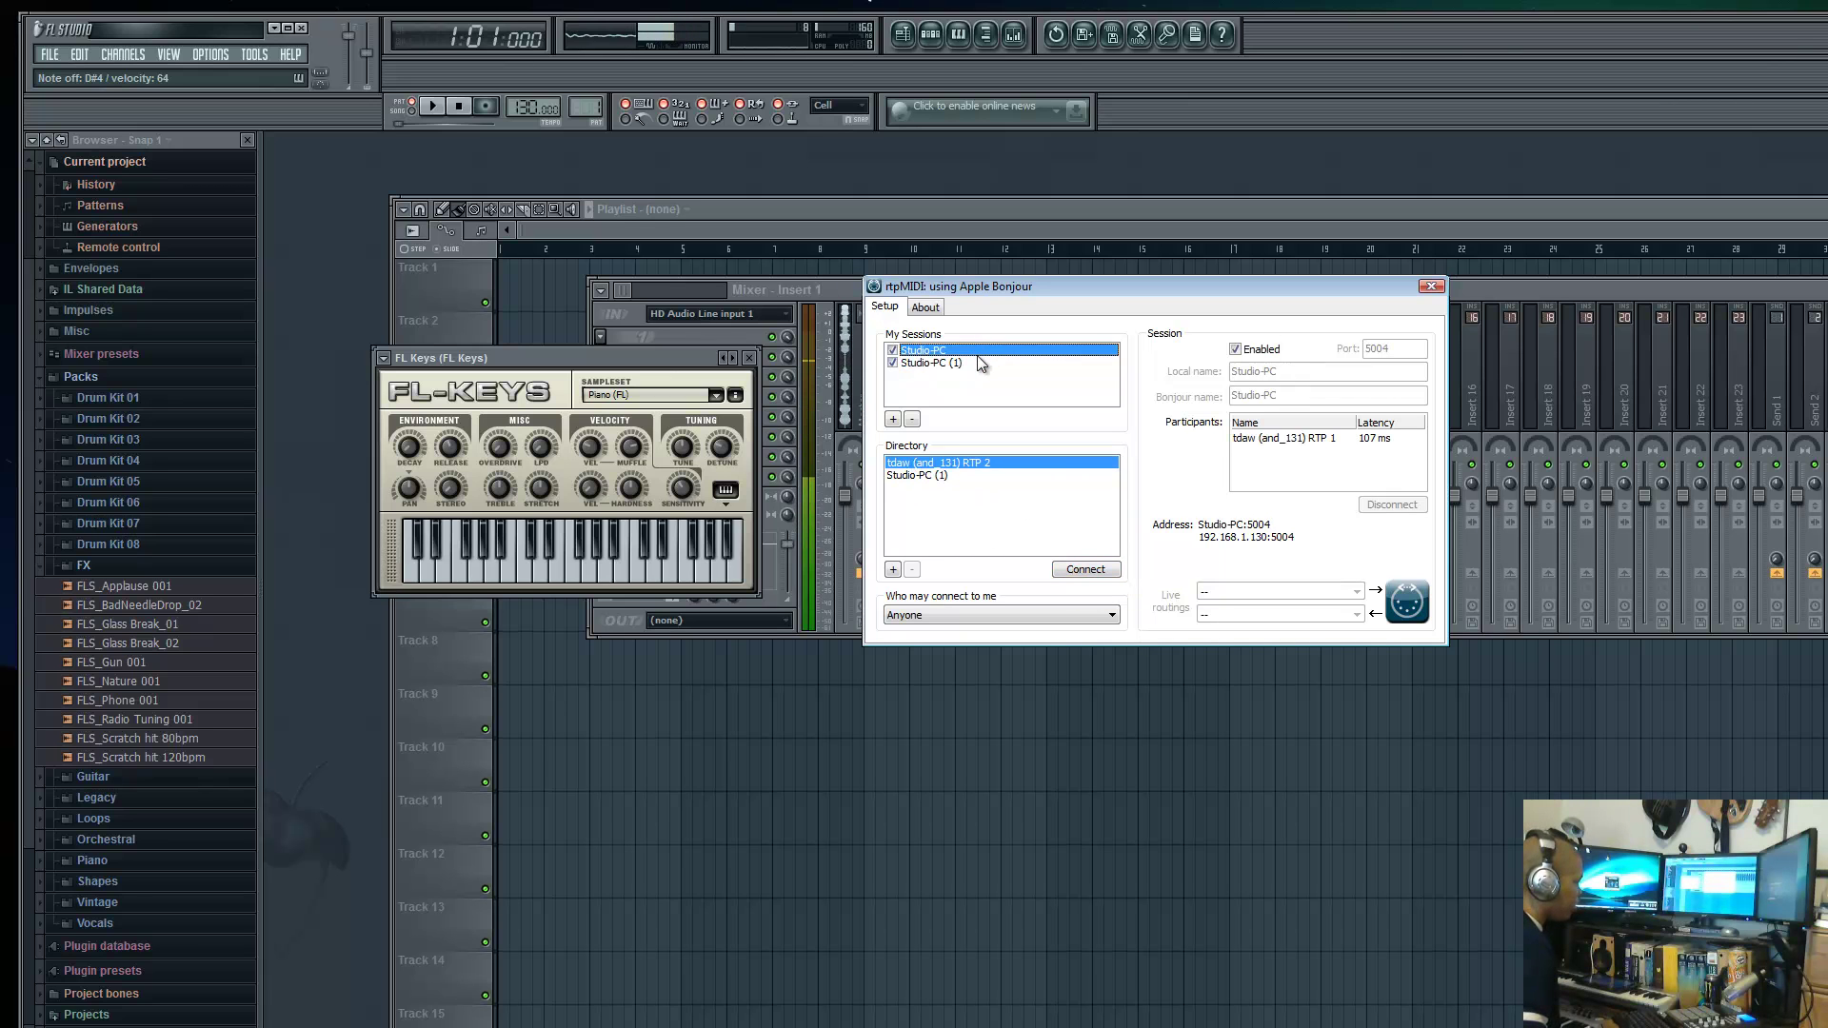
left_click(977, 363)
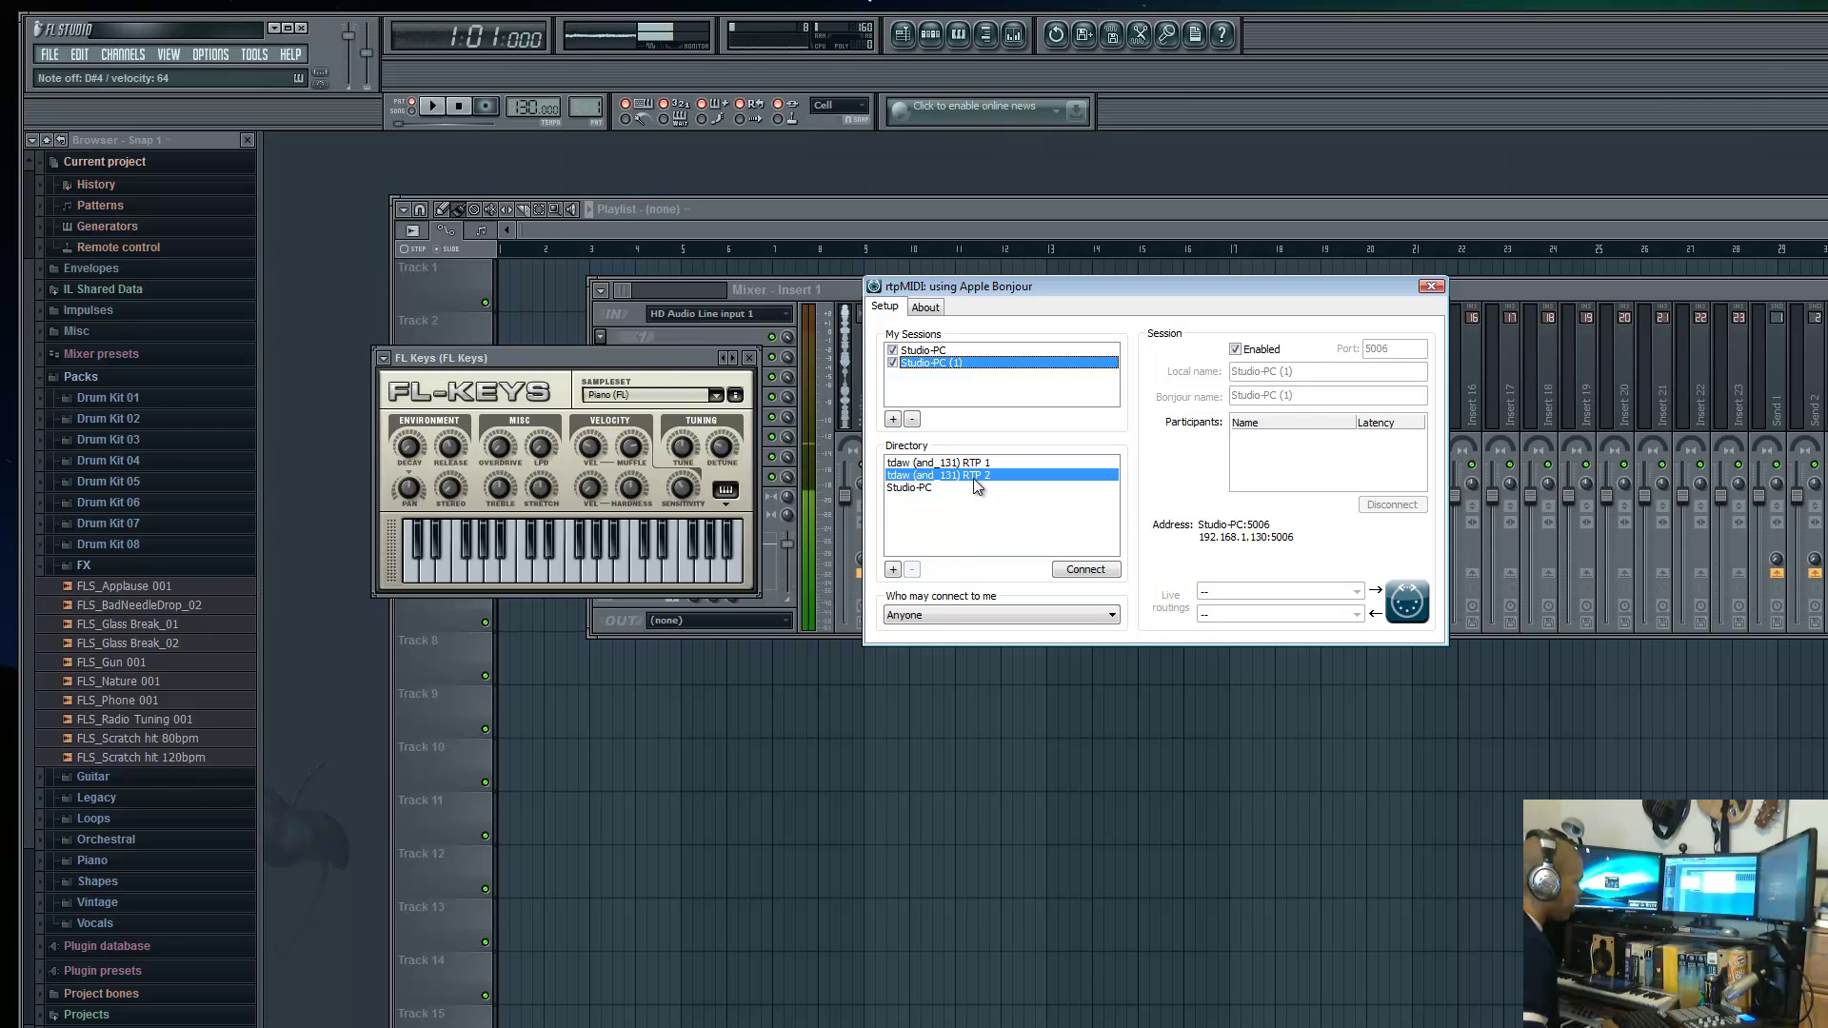
left_click(1077, 570)
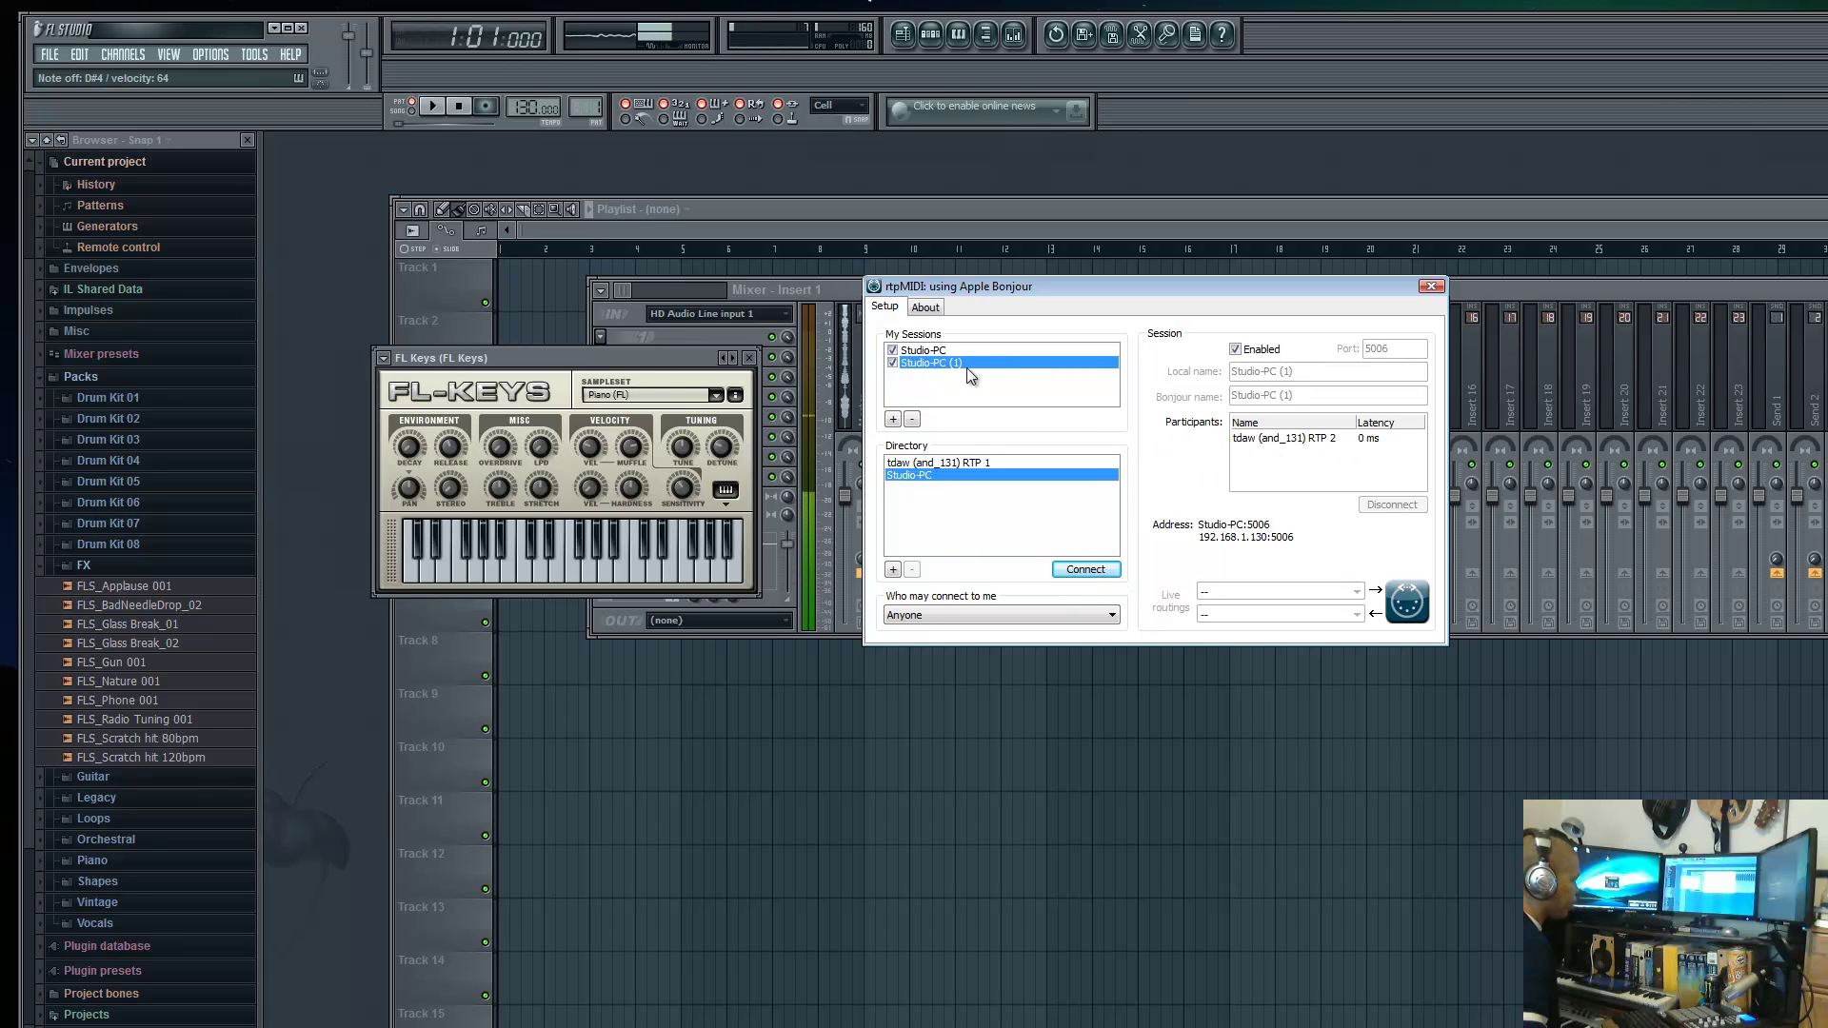
- Confirm each session's connected participant and move the rtpMIDI window aside
left_click(919, 350)
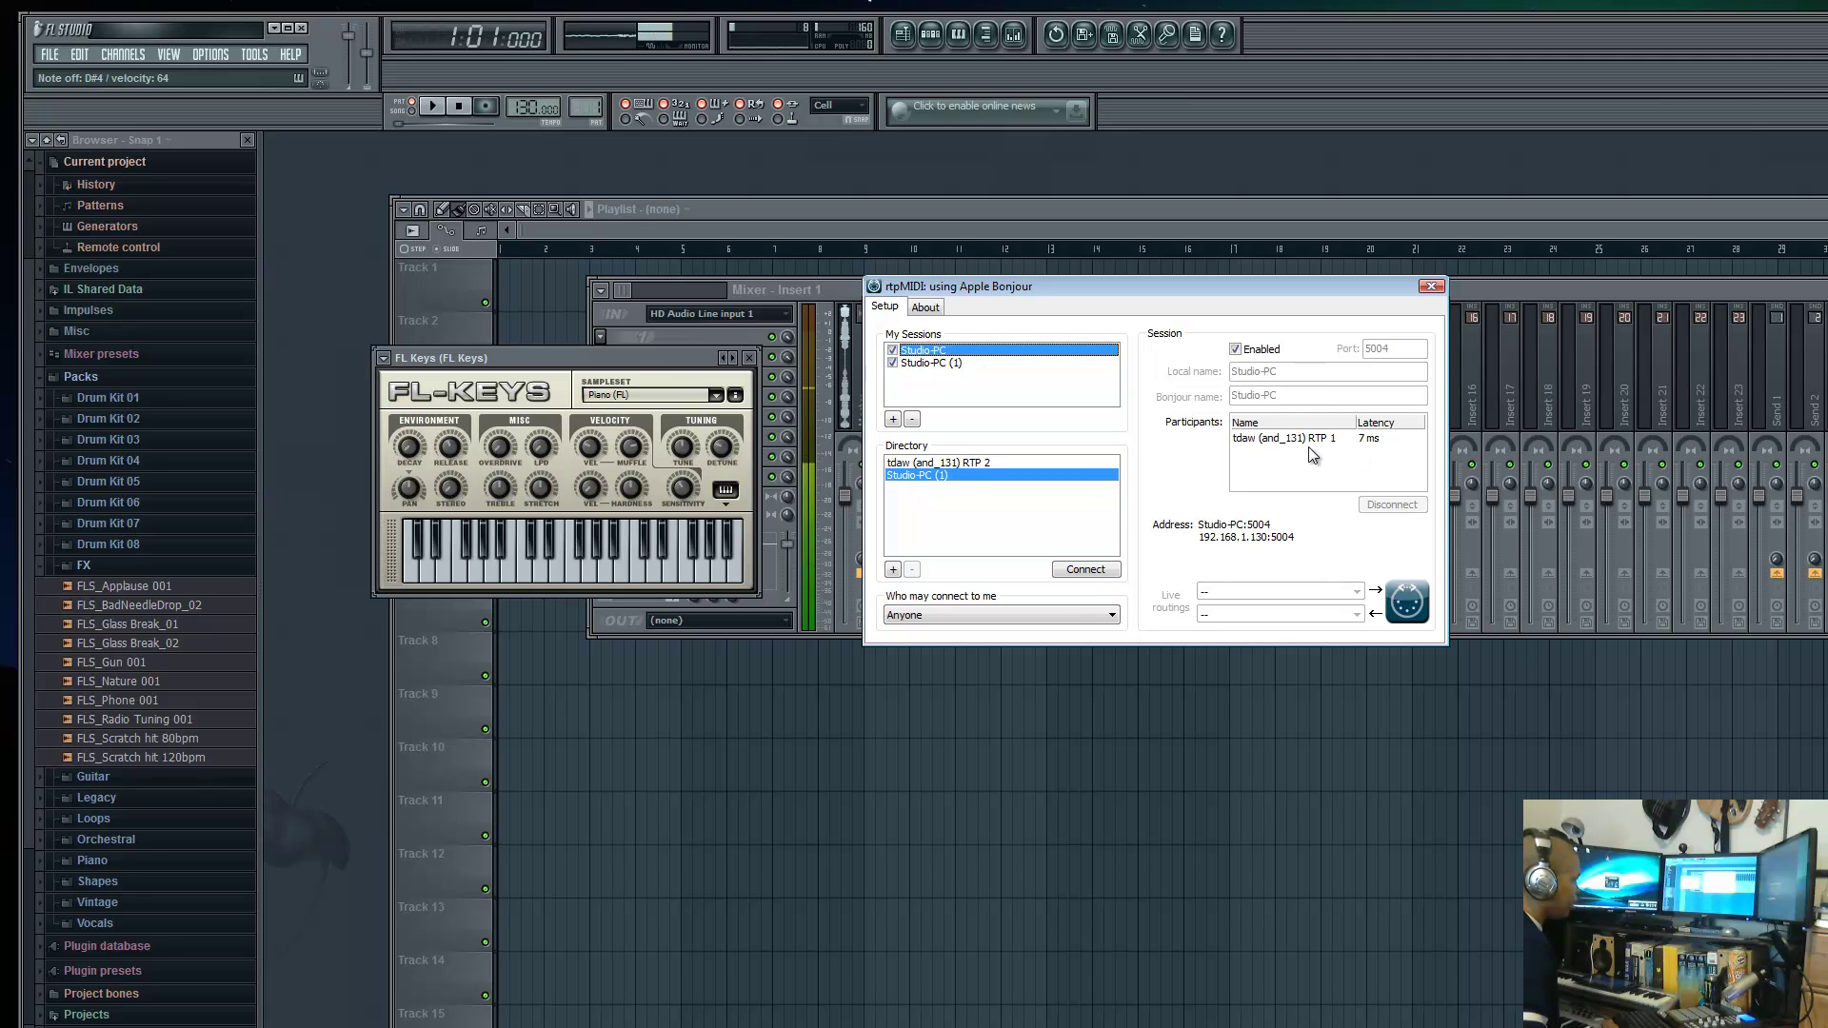
left_click(948, 364)
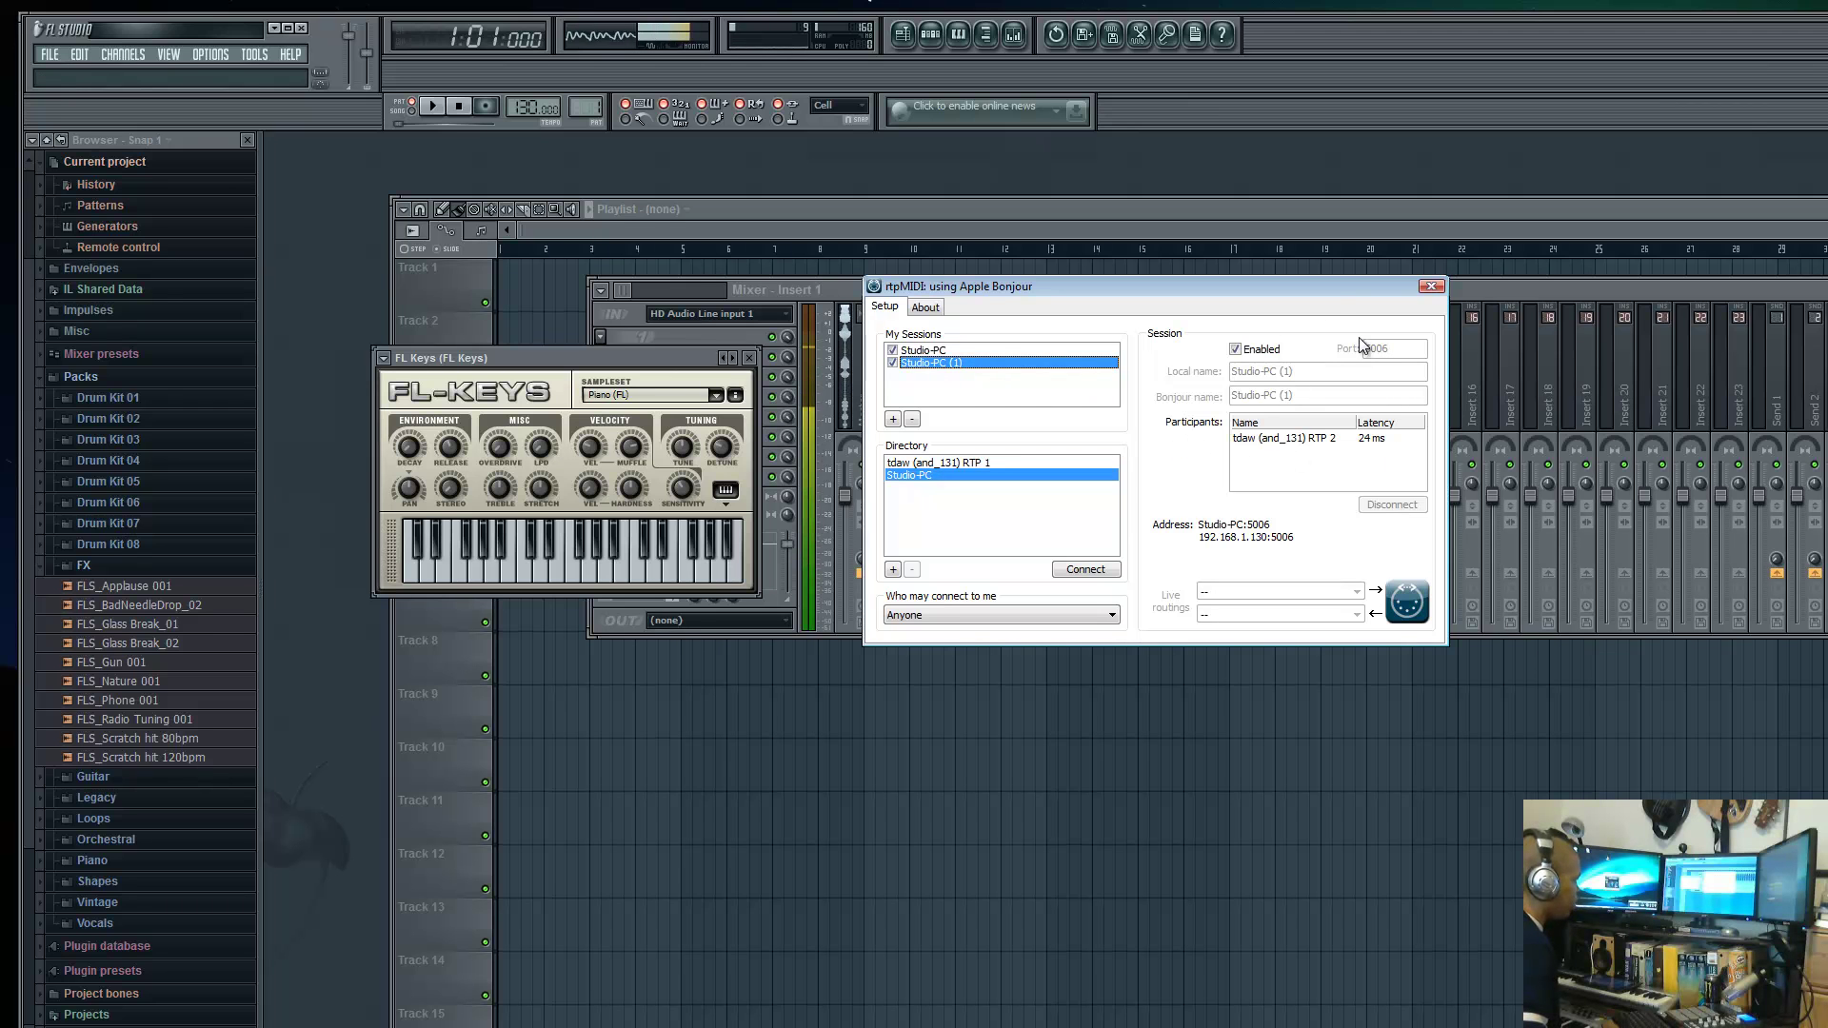
left_click_drag(1332, 289, 1295, 363)
- Back in FL Studio, open the MIDI settings and select the Studio-PC input
key("alt+Tab")
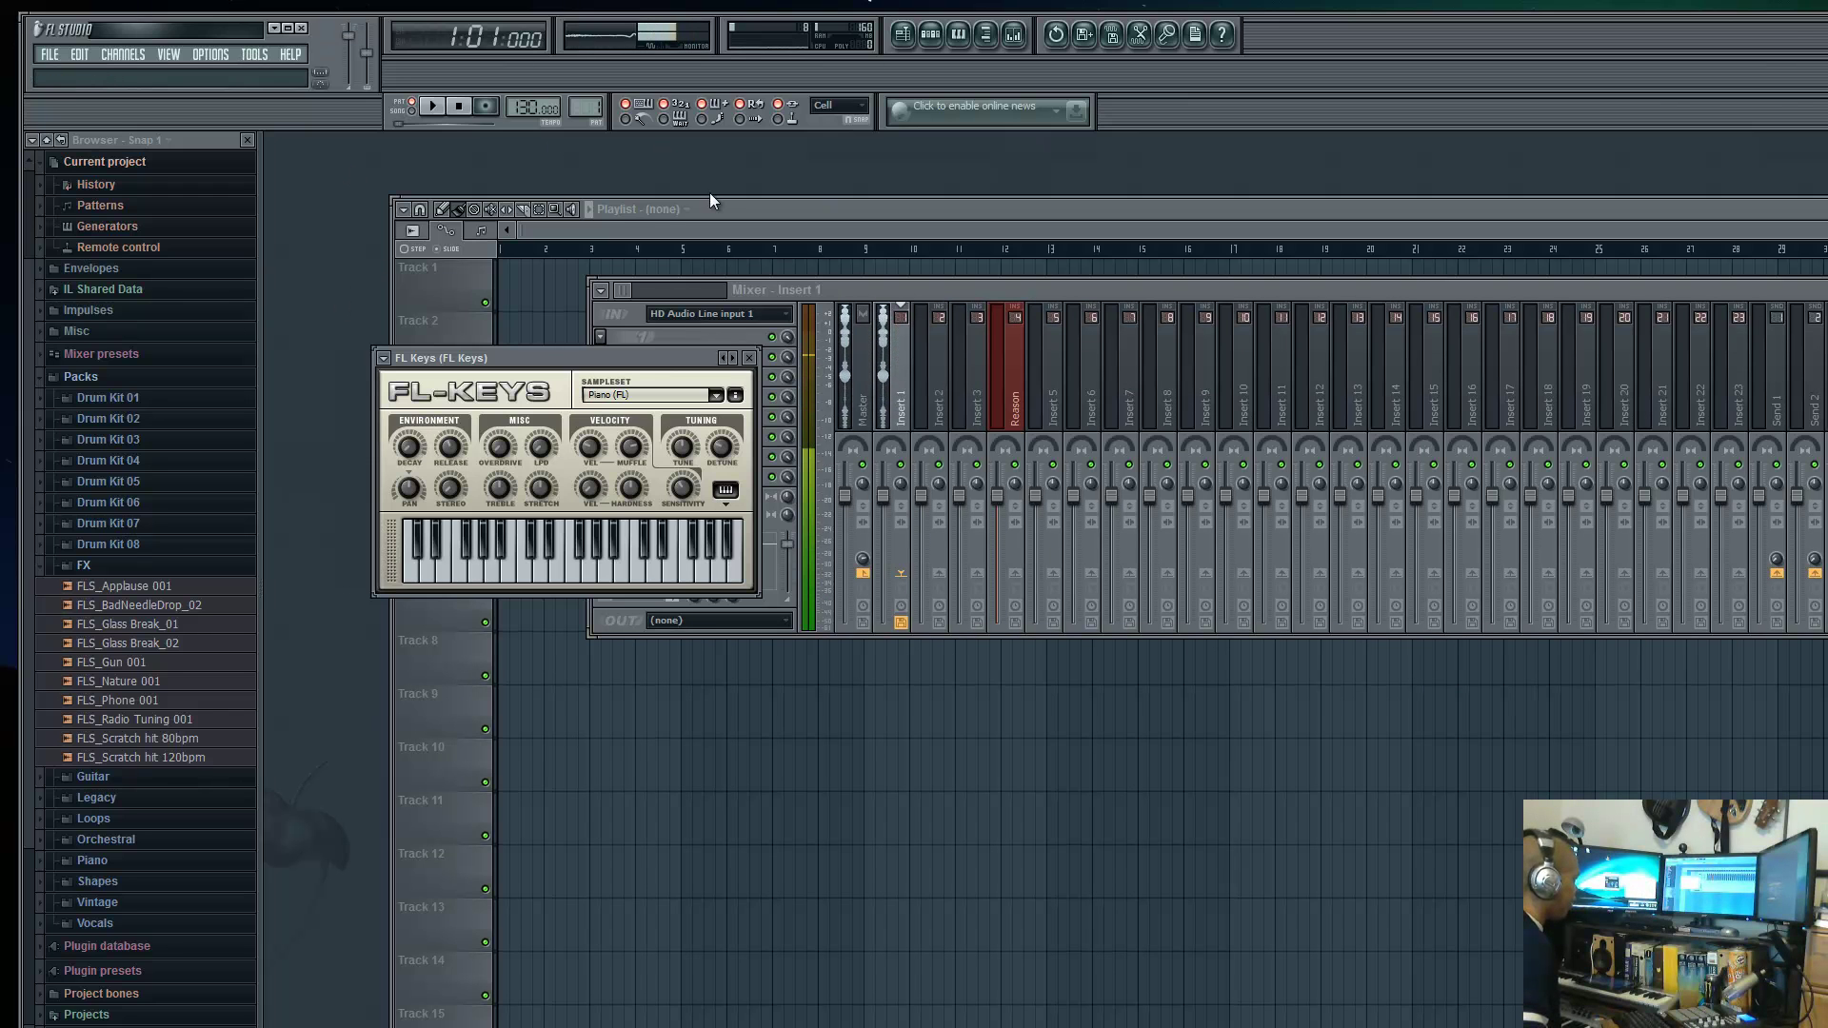
left_click(204, 55)
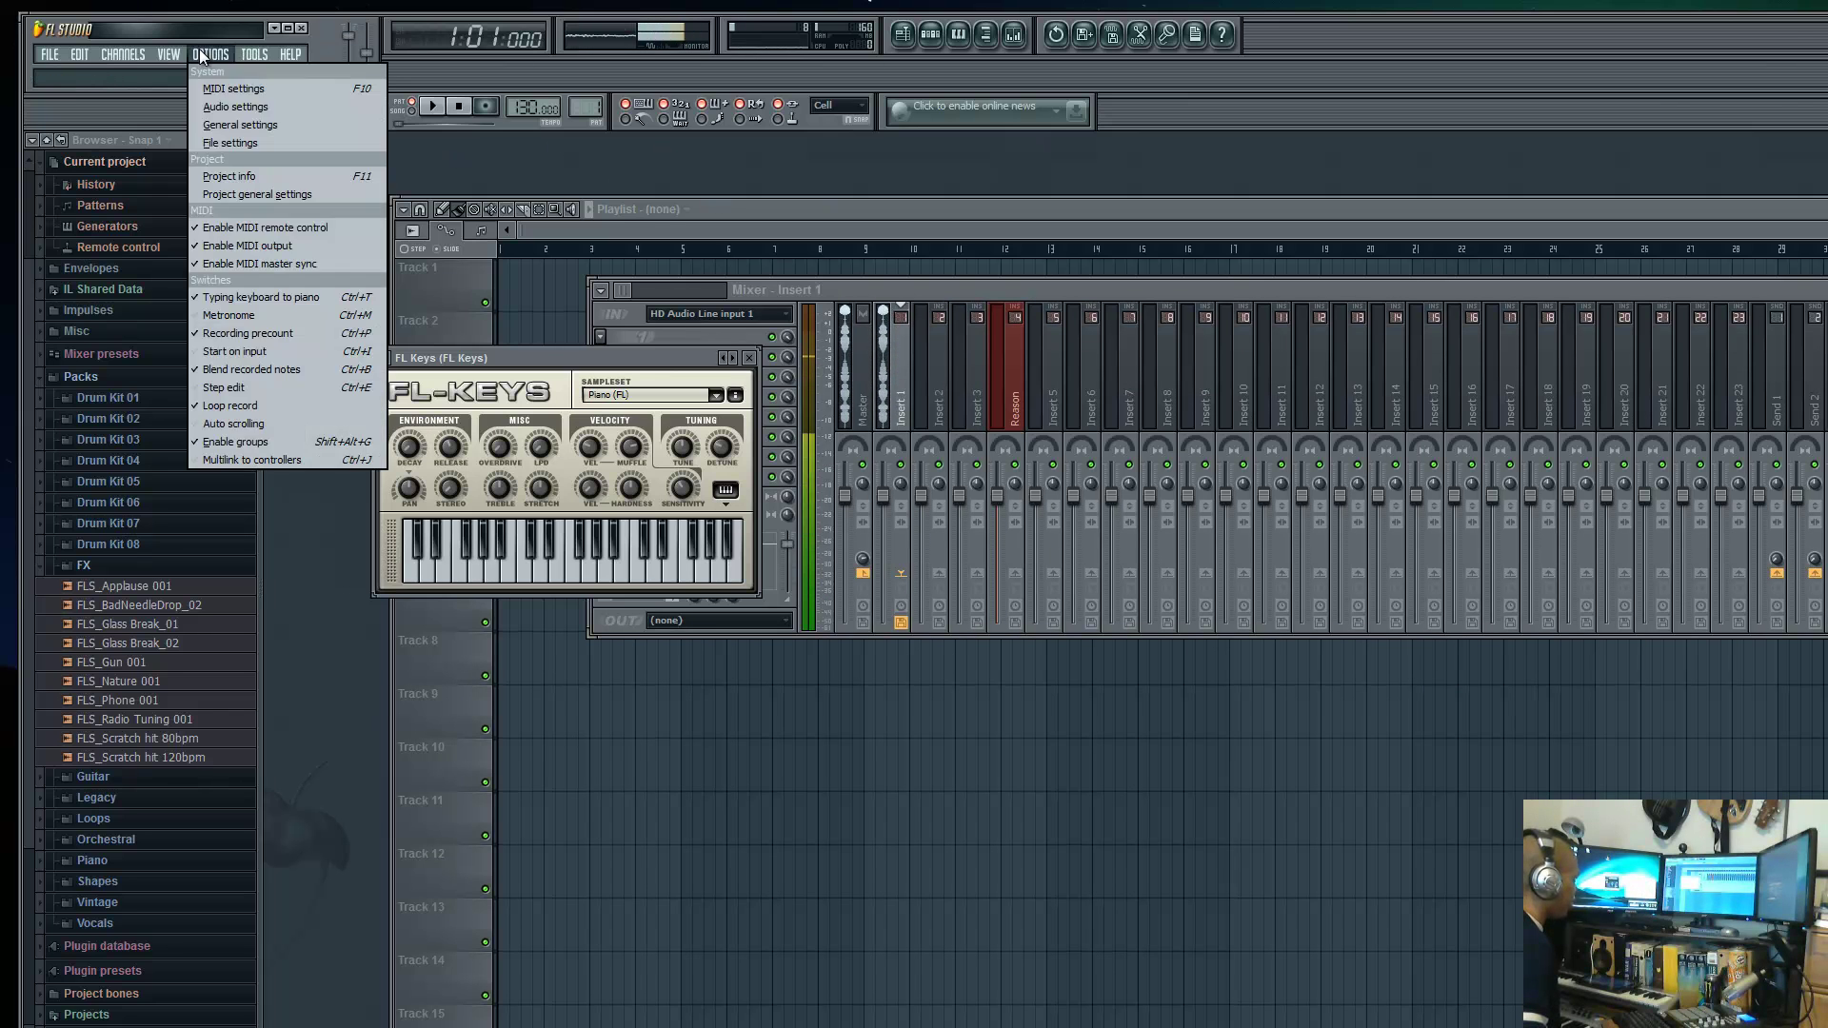
left_click(238, 92)
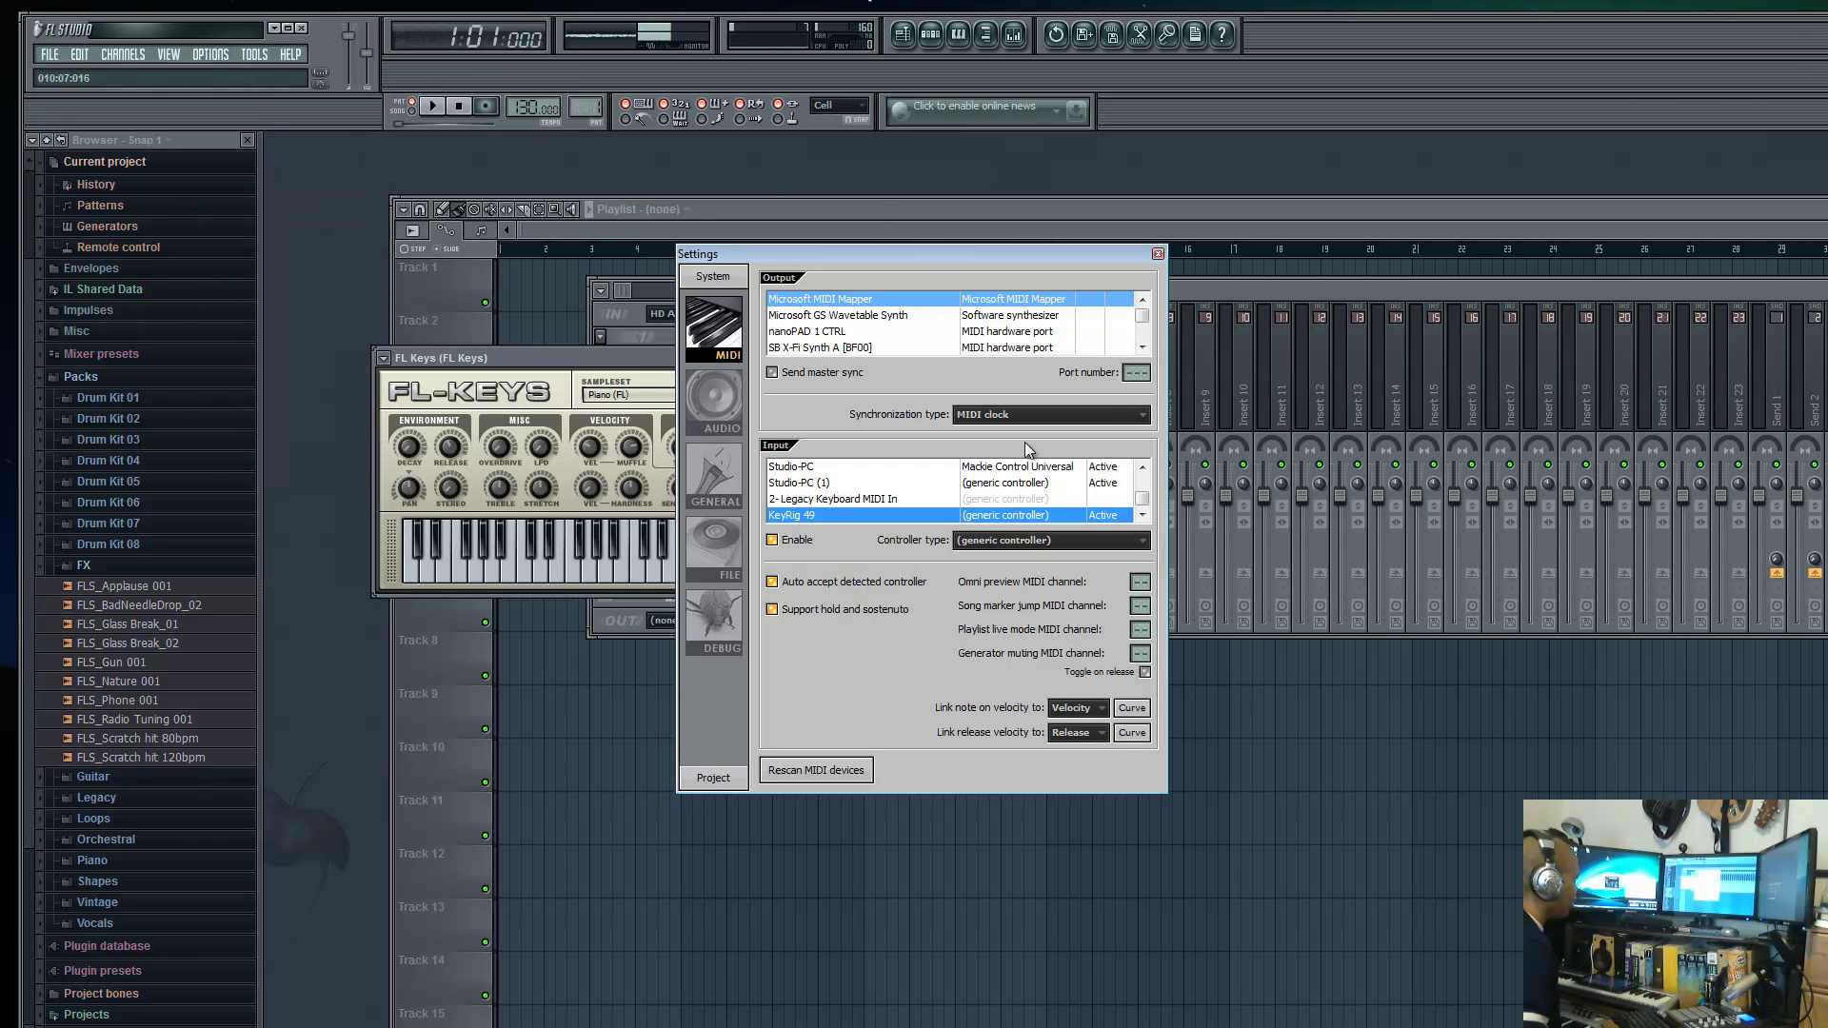
left_click(835, 467)
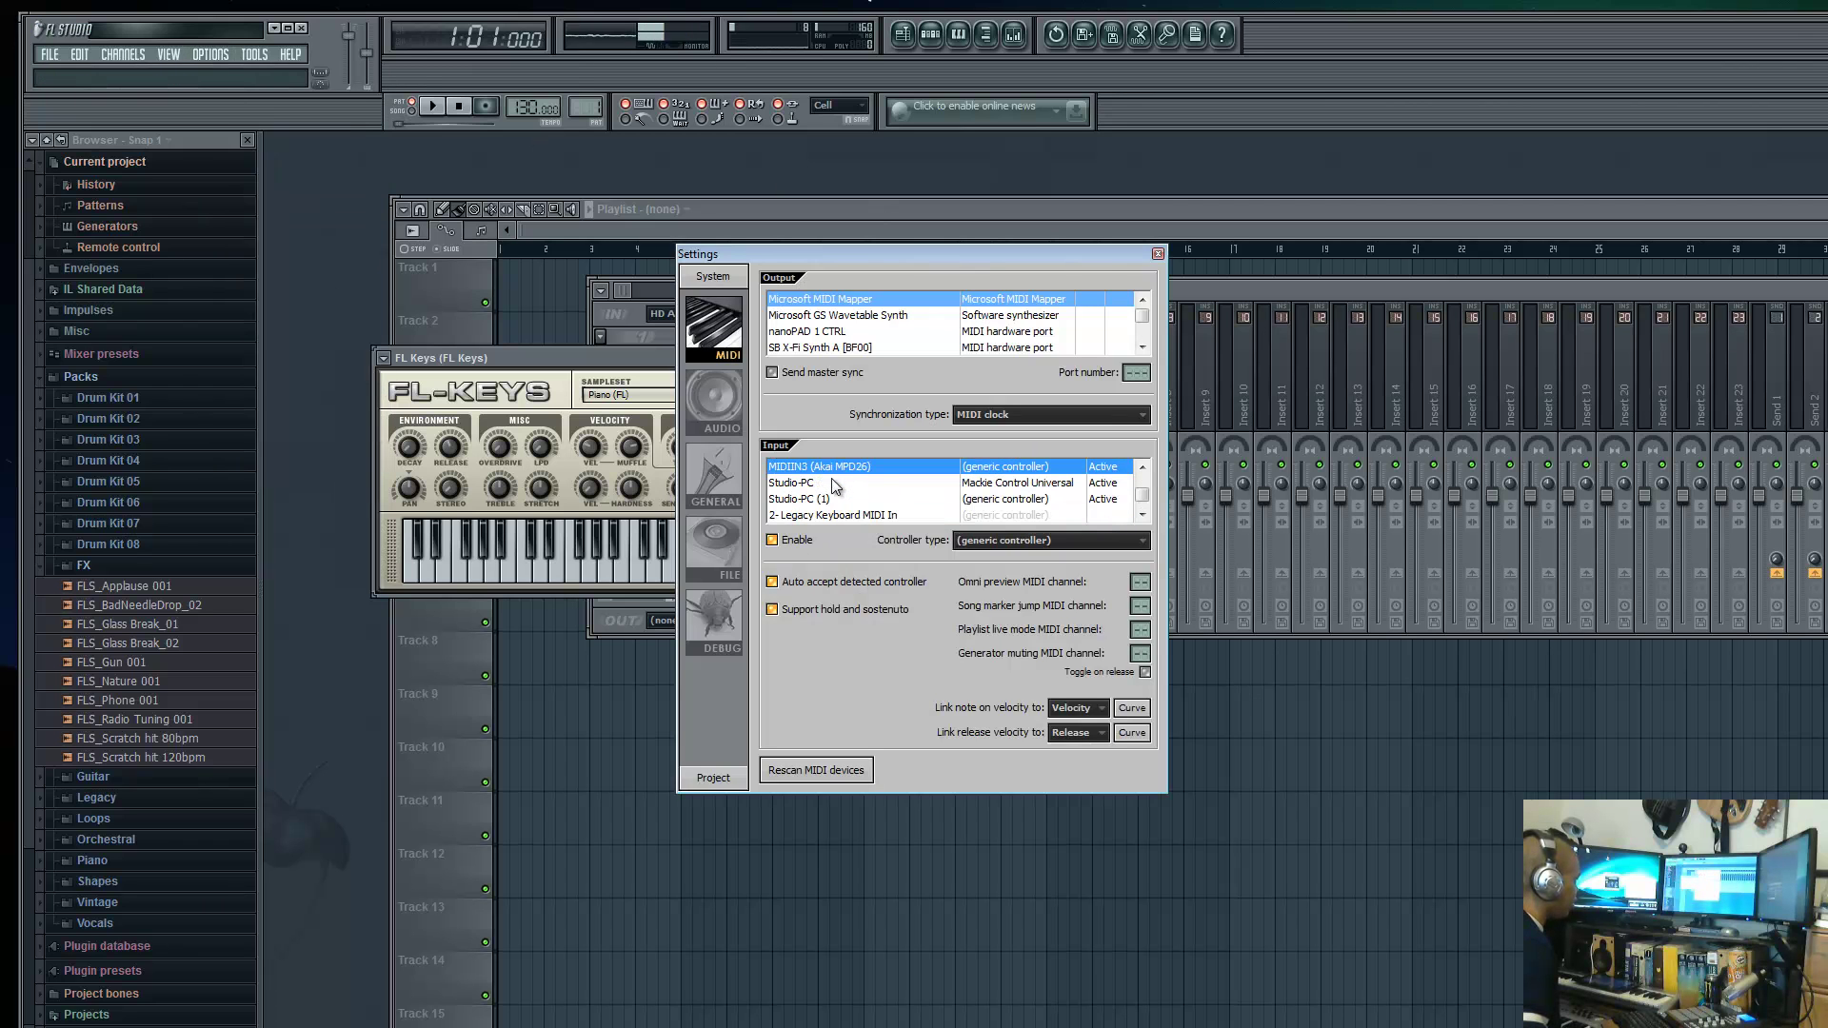
left_click(825, 485)
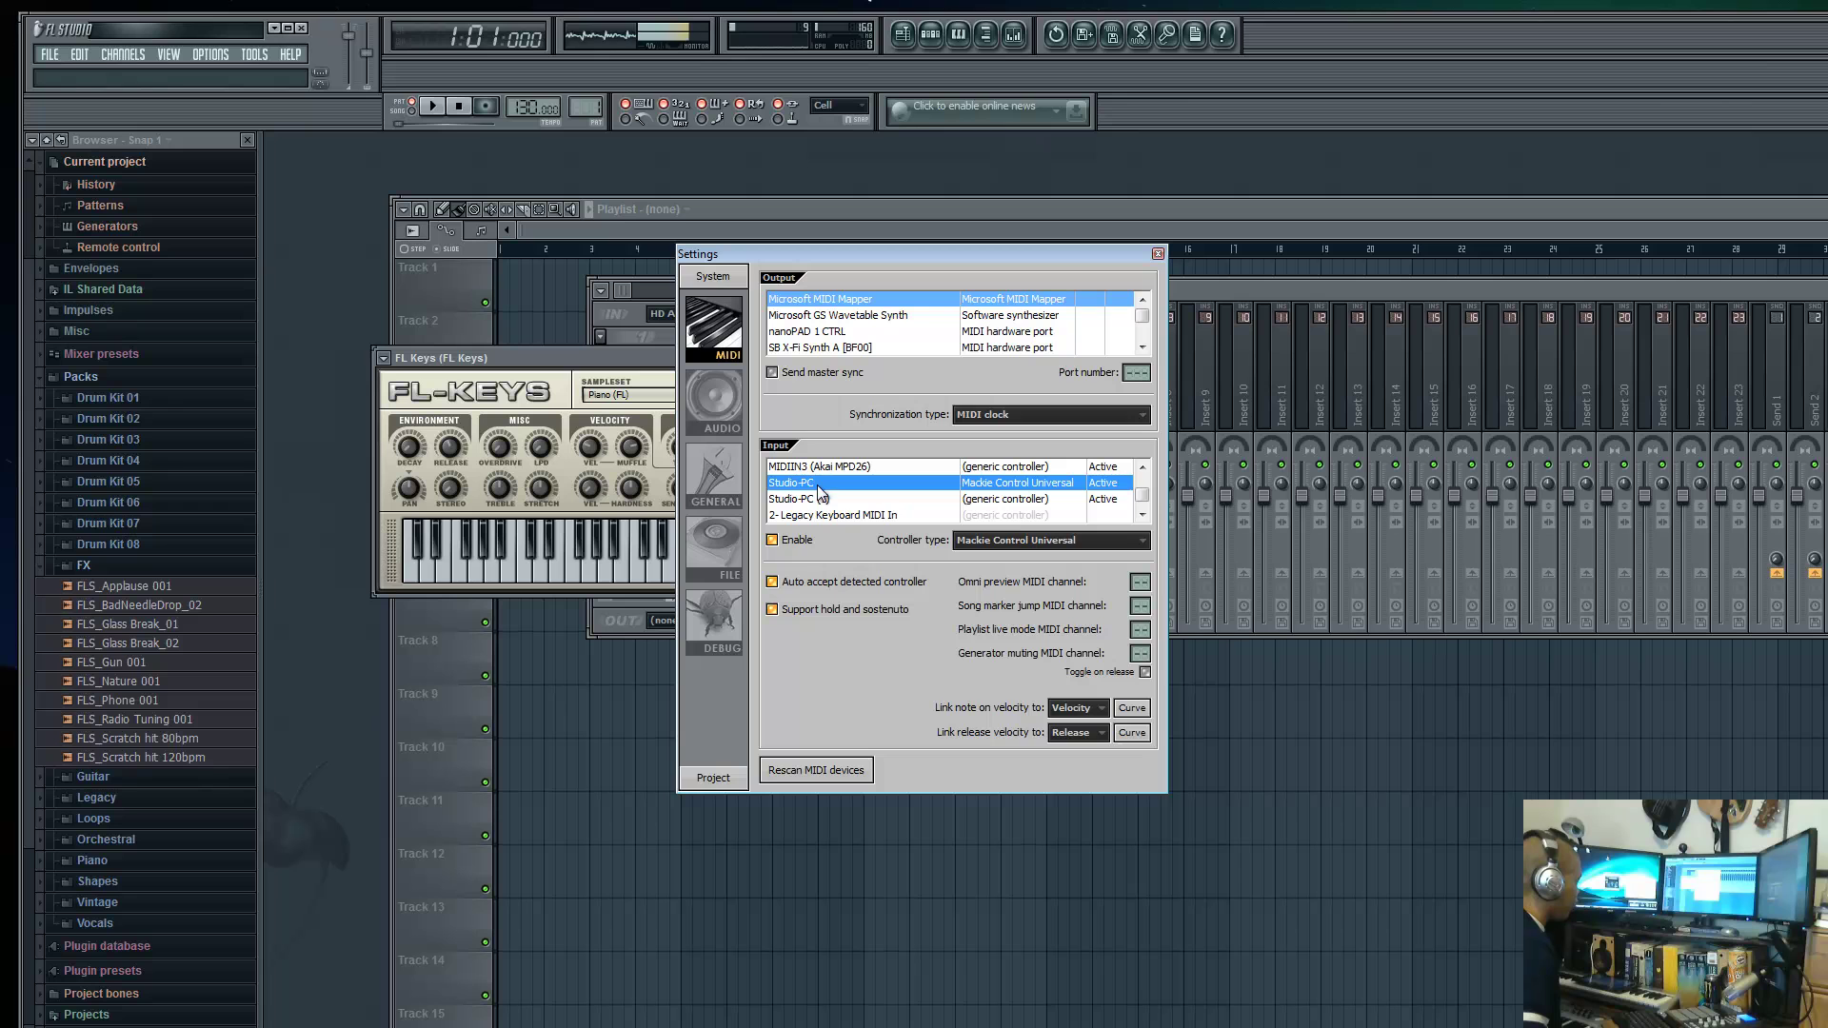
- Enable the Studio-PC (1) input, dismiss the 'device already in use' error, and reselect Studio-PC
left_click(805, 499)
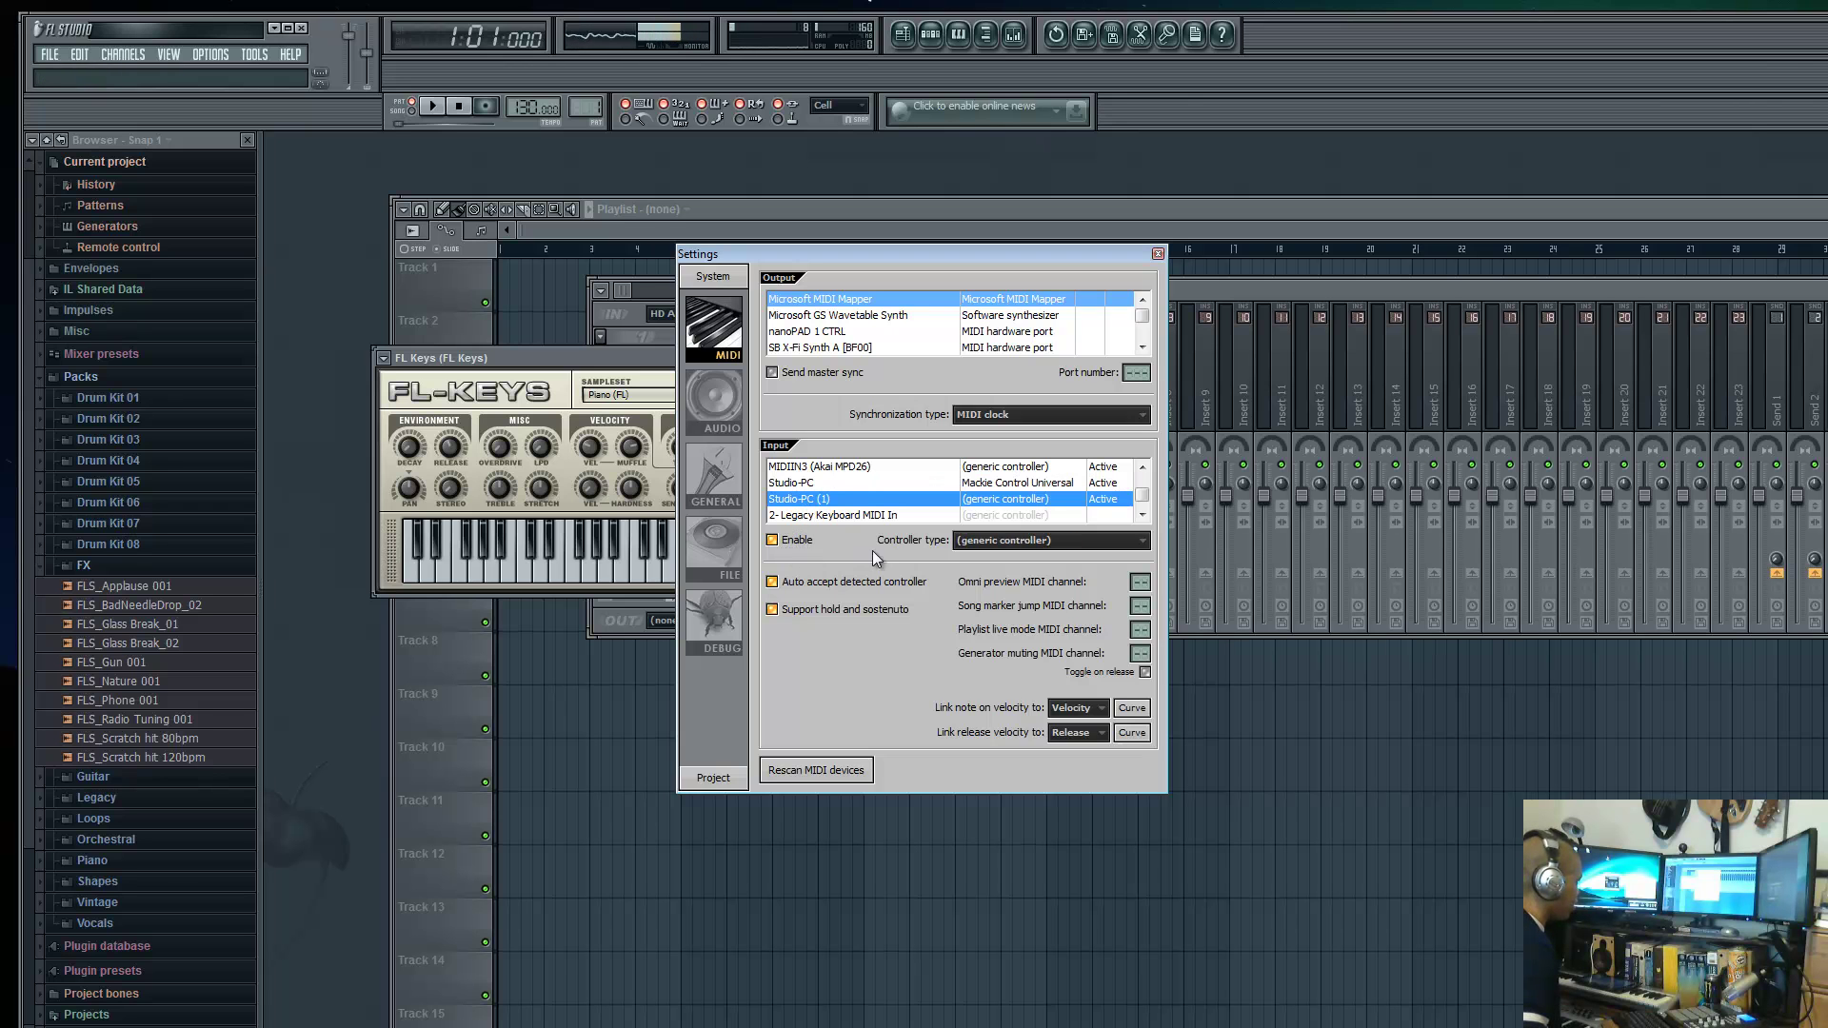
left_click(800, 484)
left_click(774, 540)
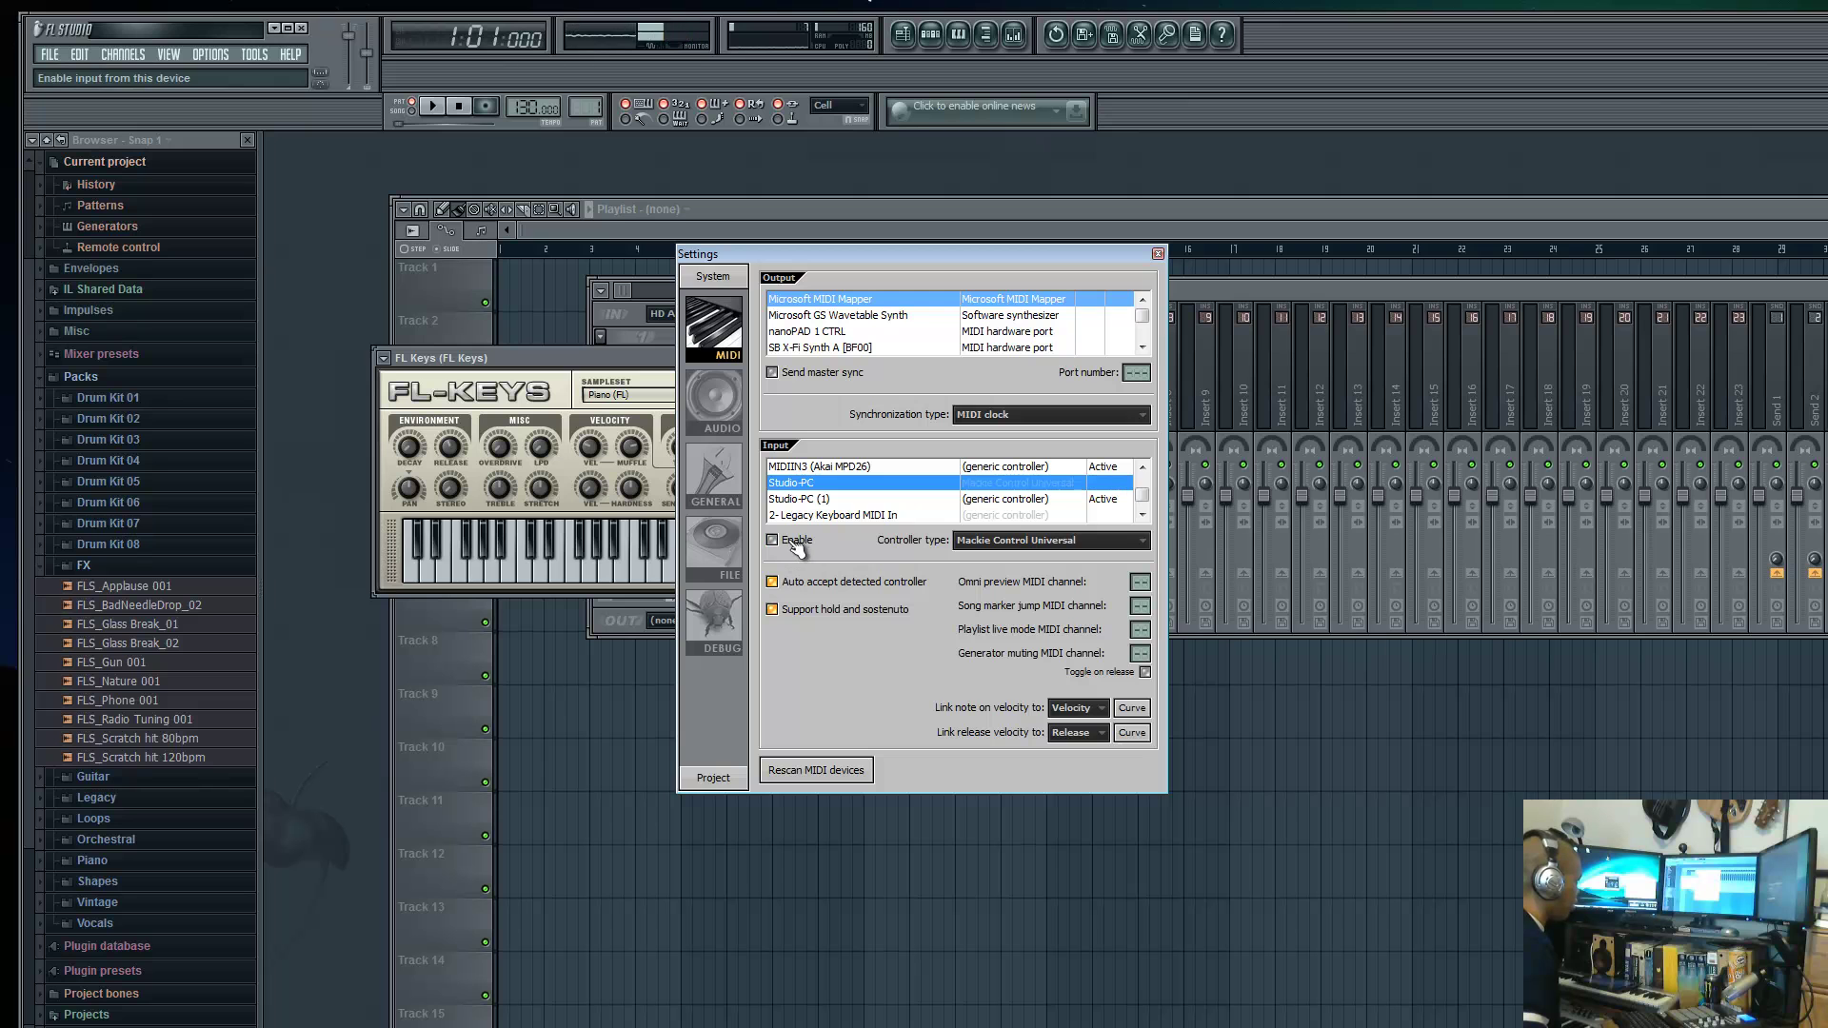
left_click(796, 499)
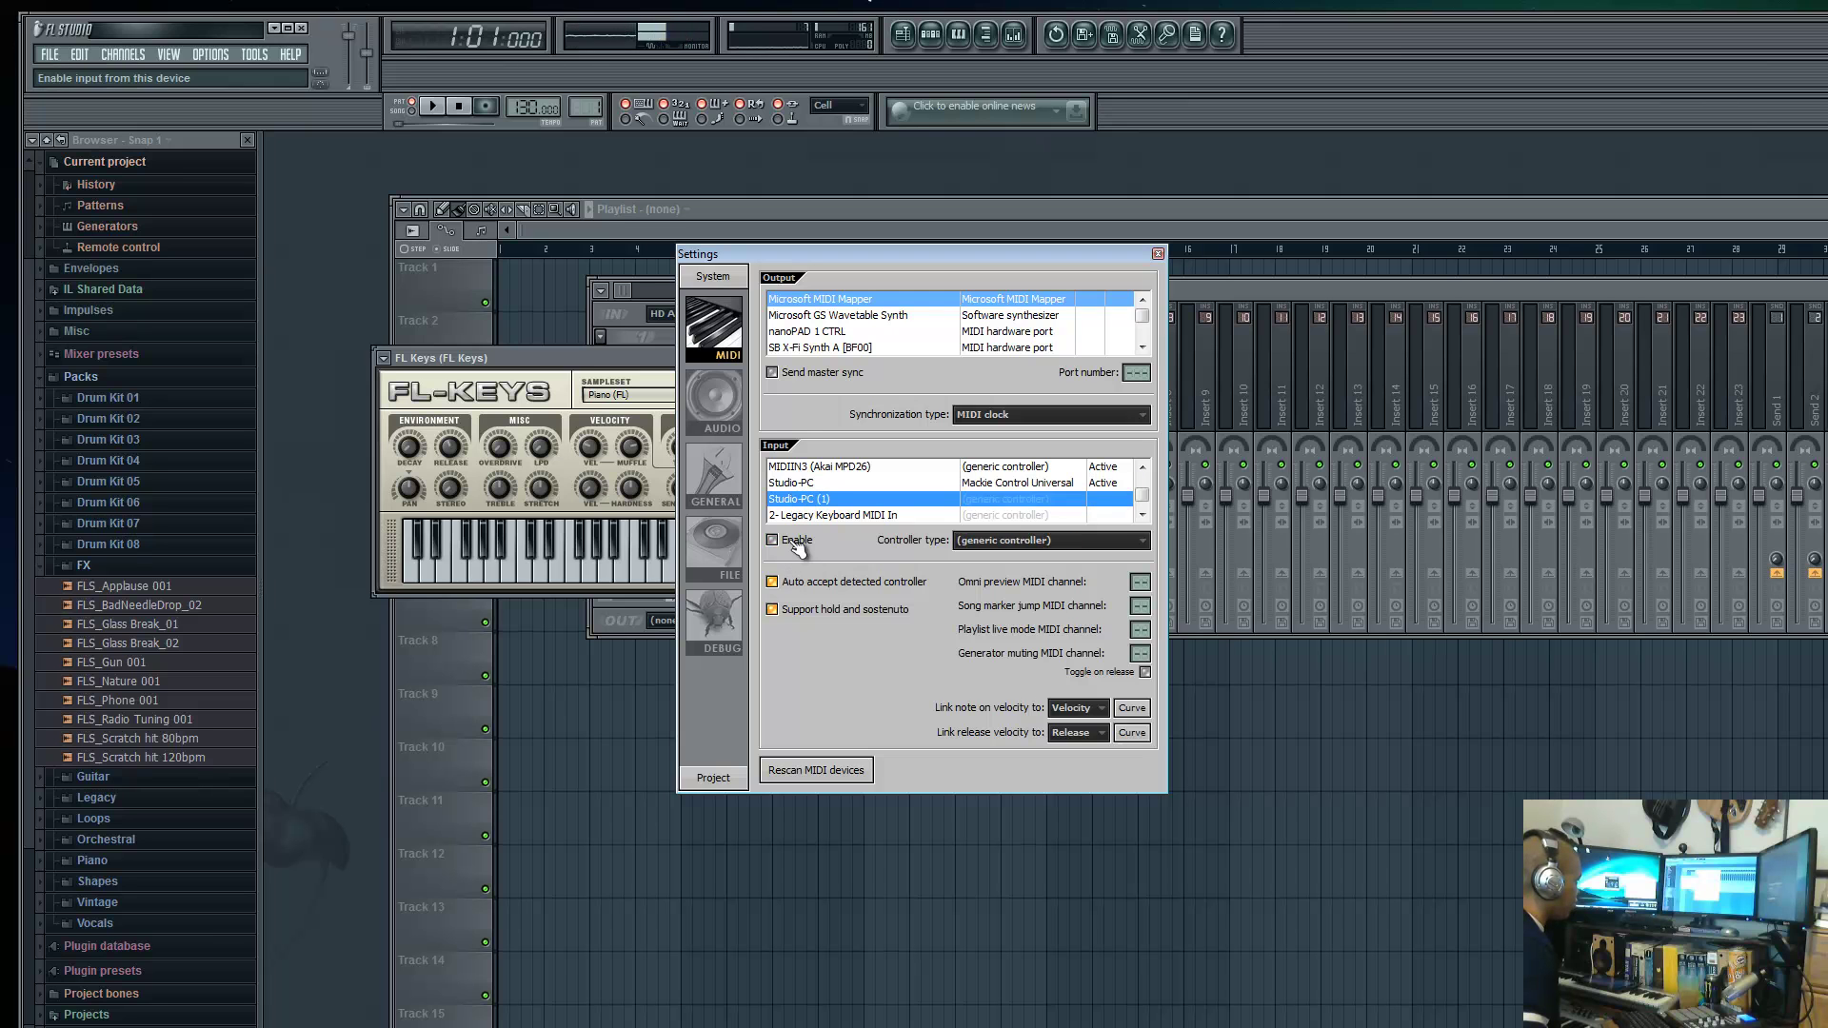
left_click(787, 541)
left_click(1097, 577)
left_click(803, 483)
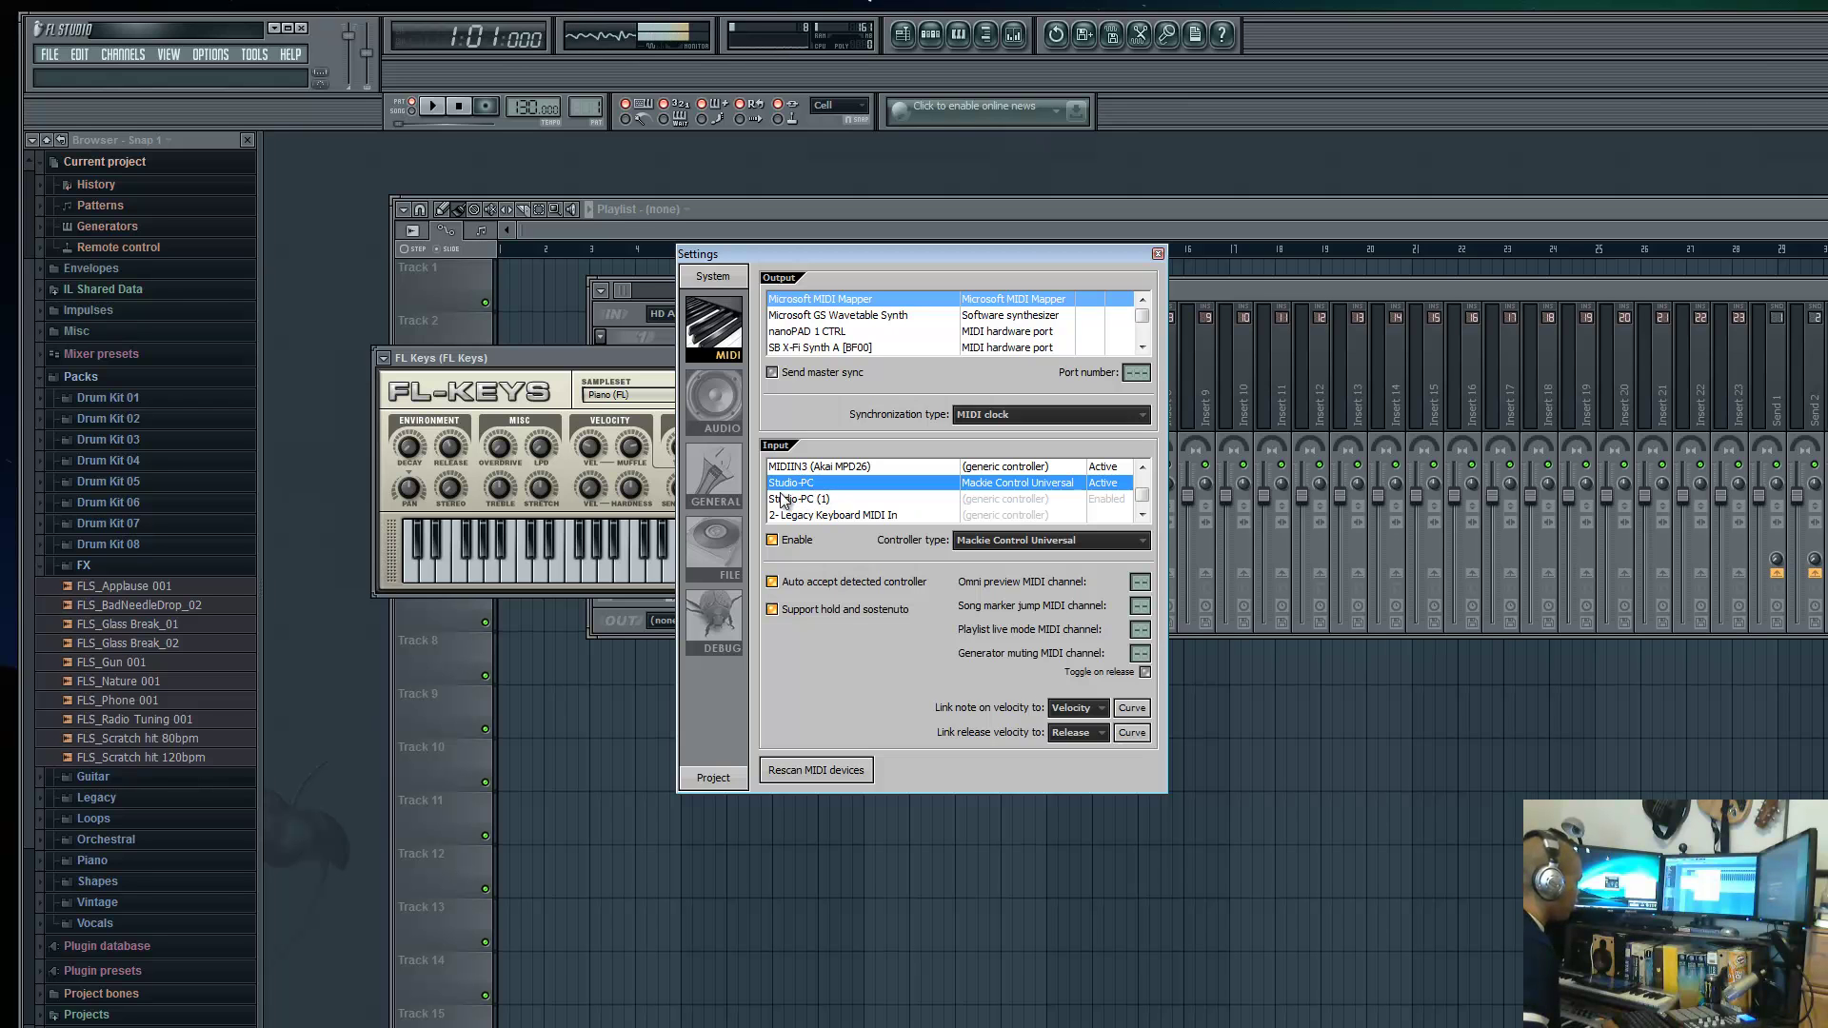
- Keep Studio-PC as Mackie Control Universal and confirm its Studio-PC output uses port 102
left_click(972, 540)
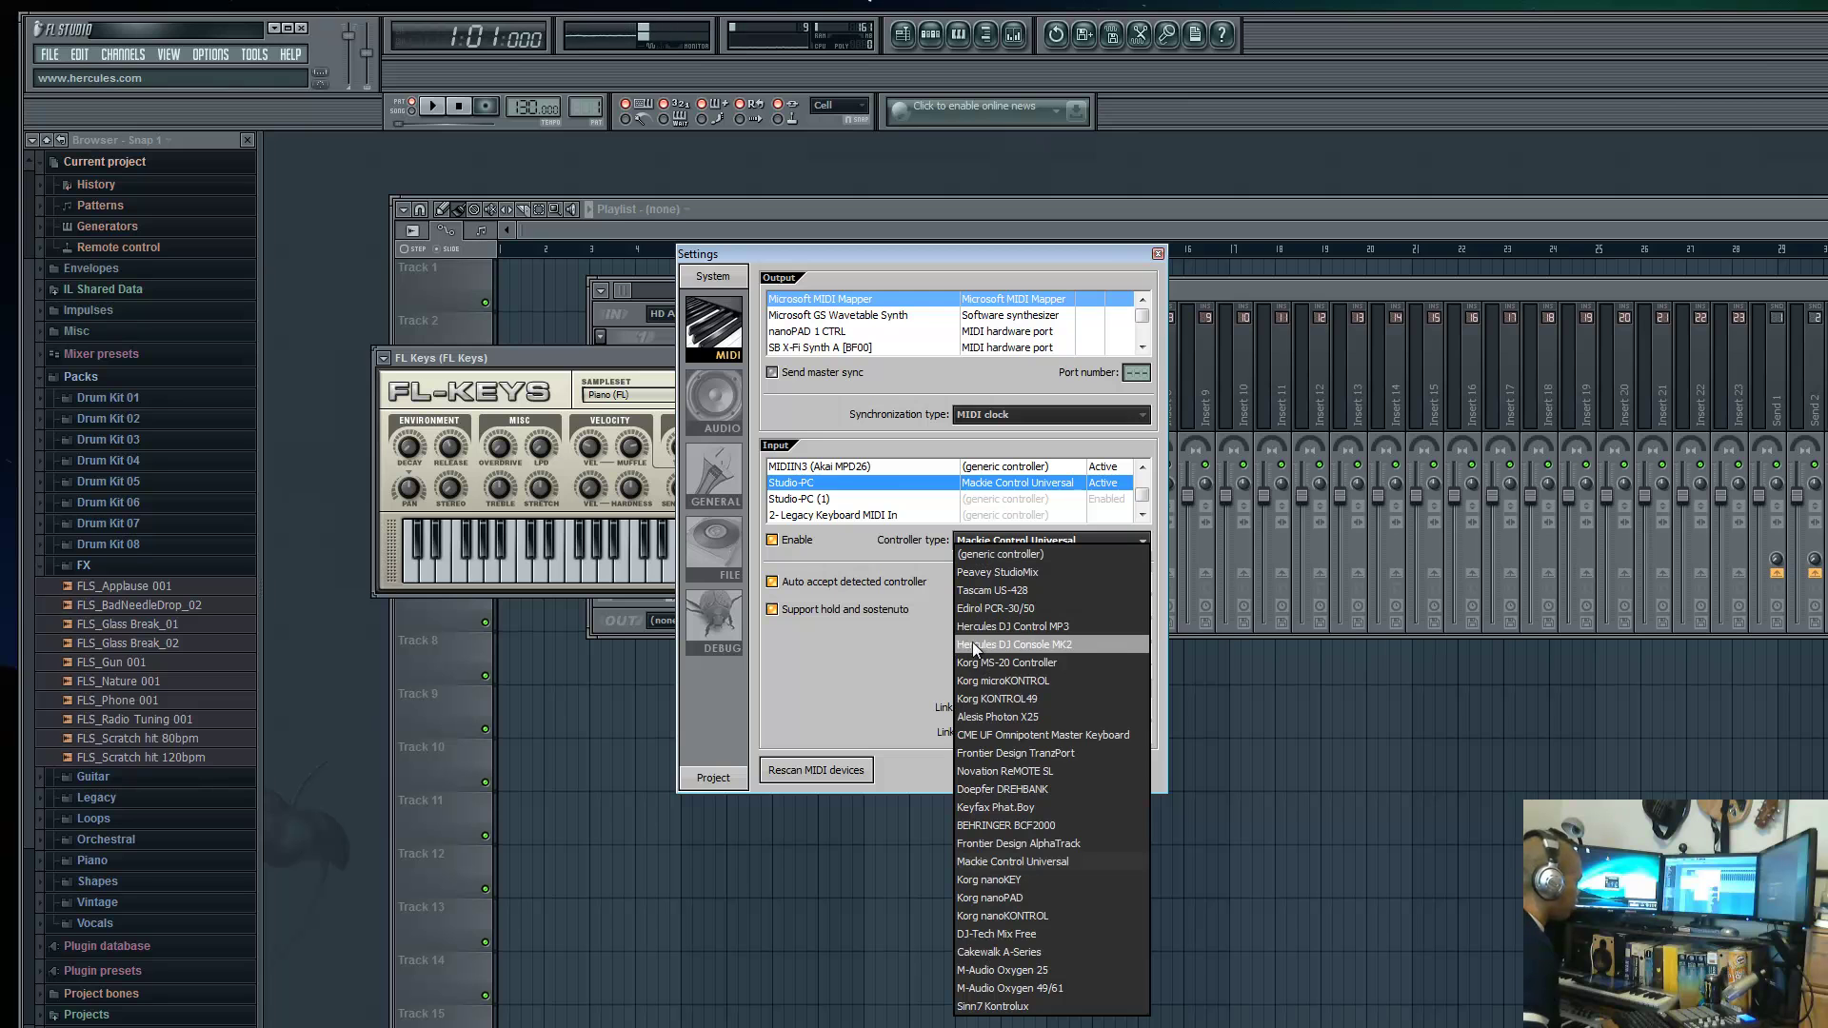
left_click(1004, 859)
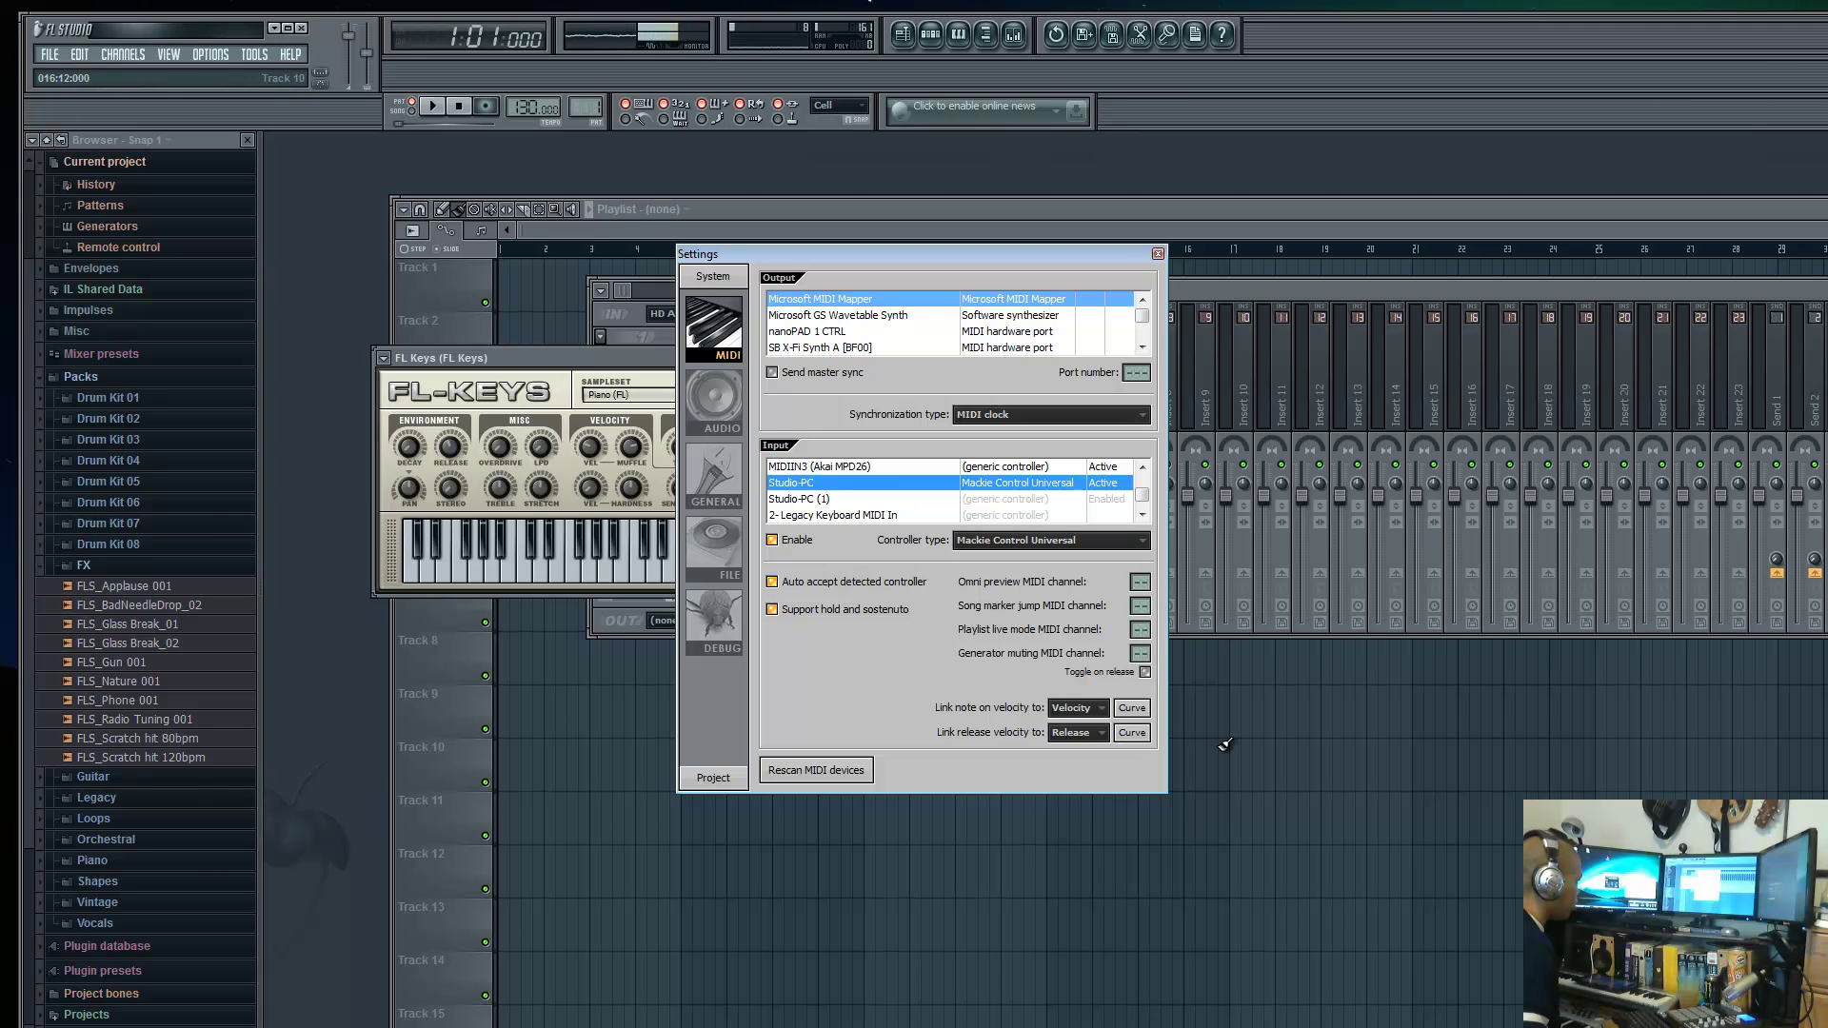
left_click(1143, 346)
left_click(1143, 347)
left_click(1142, 346)
left_click(1143, 346)
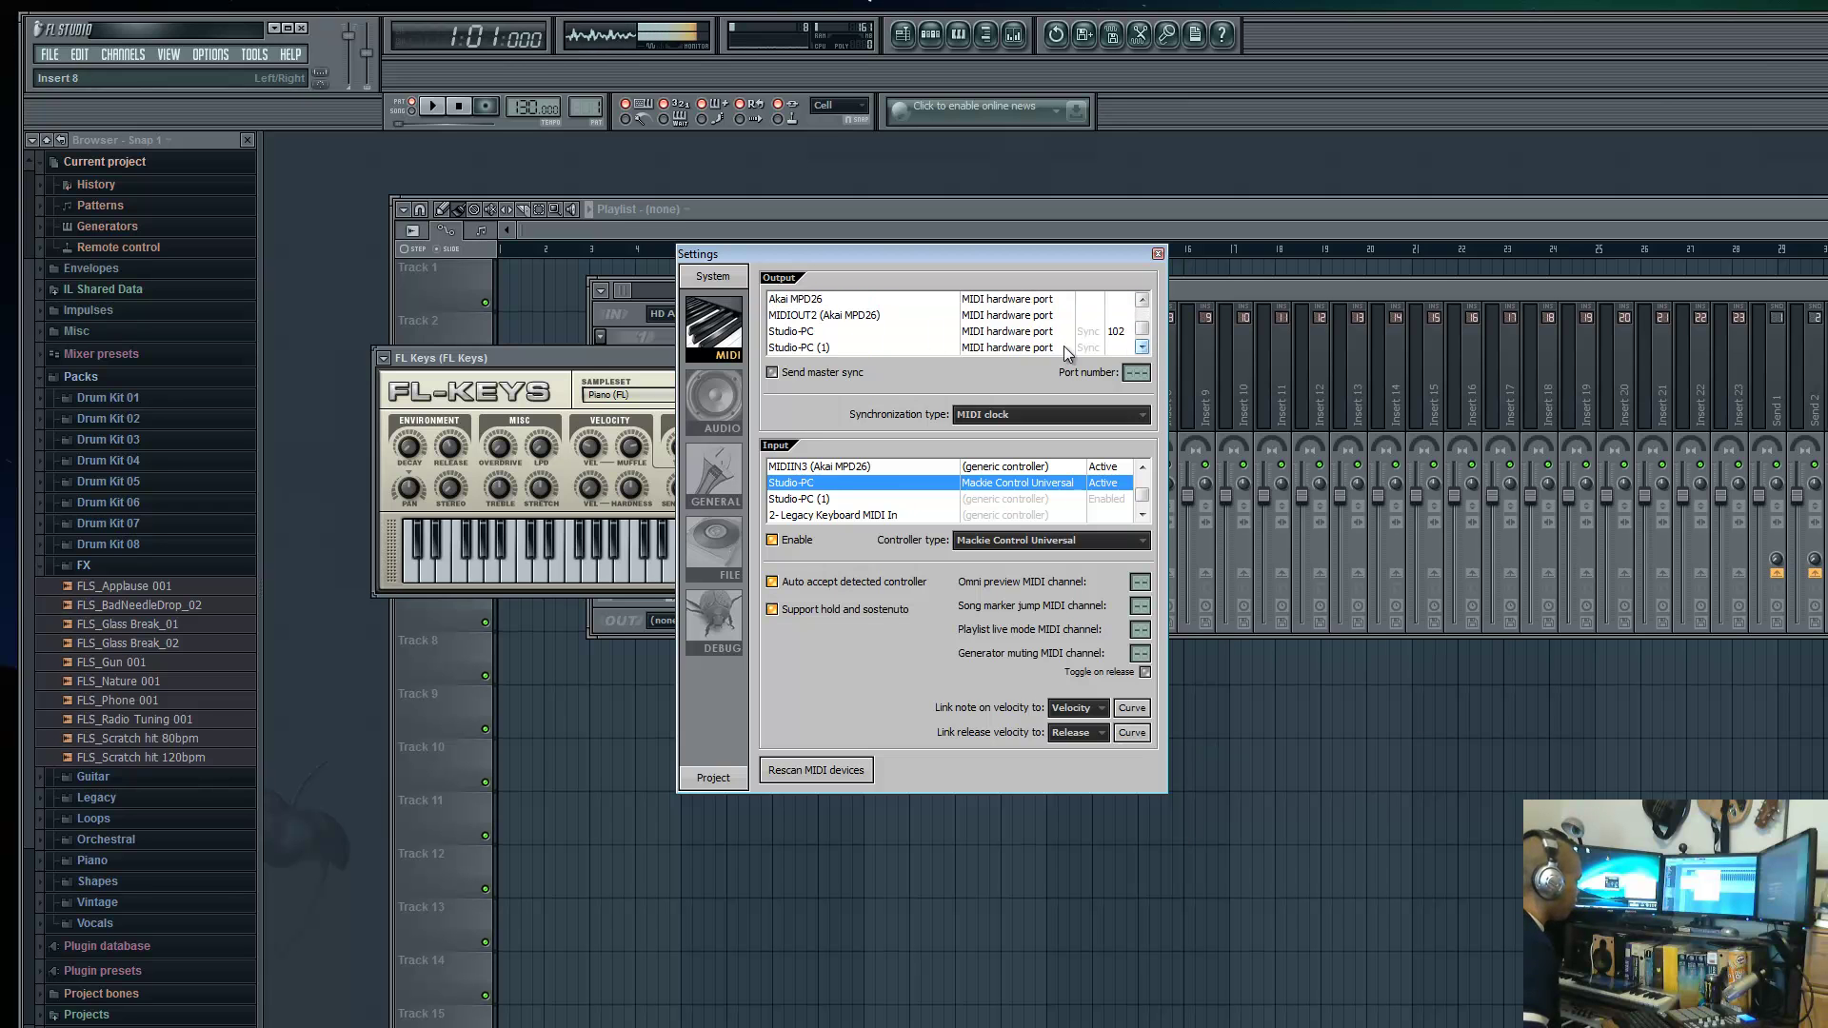
left_click(802, 331)
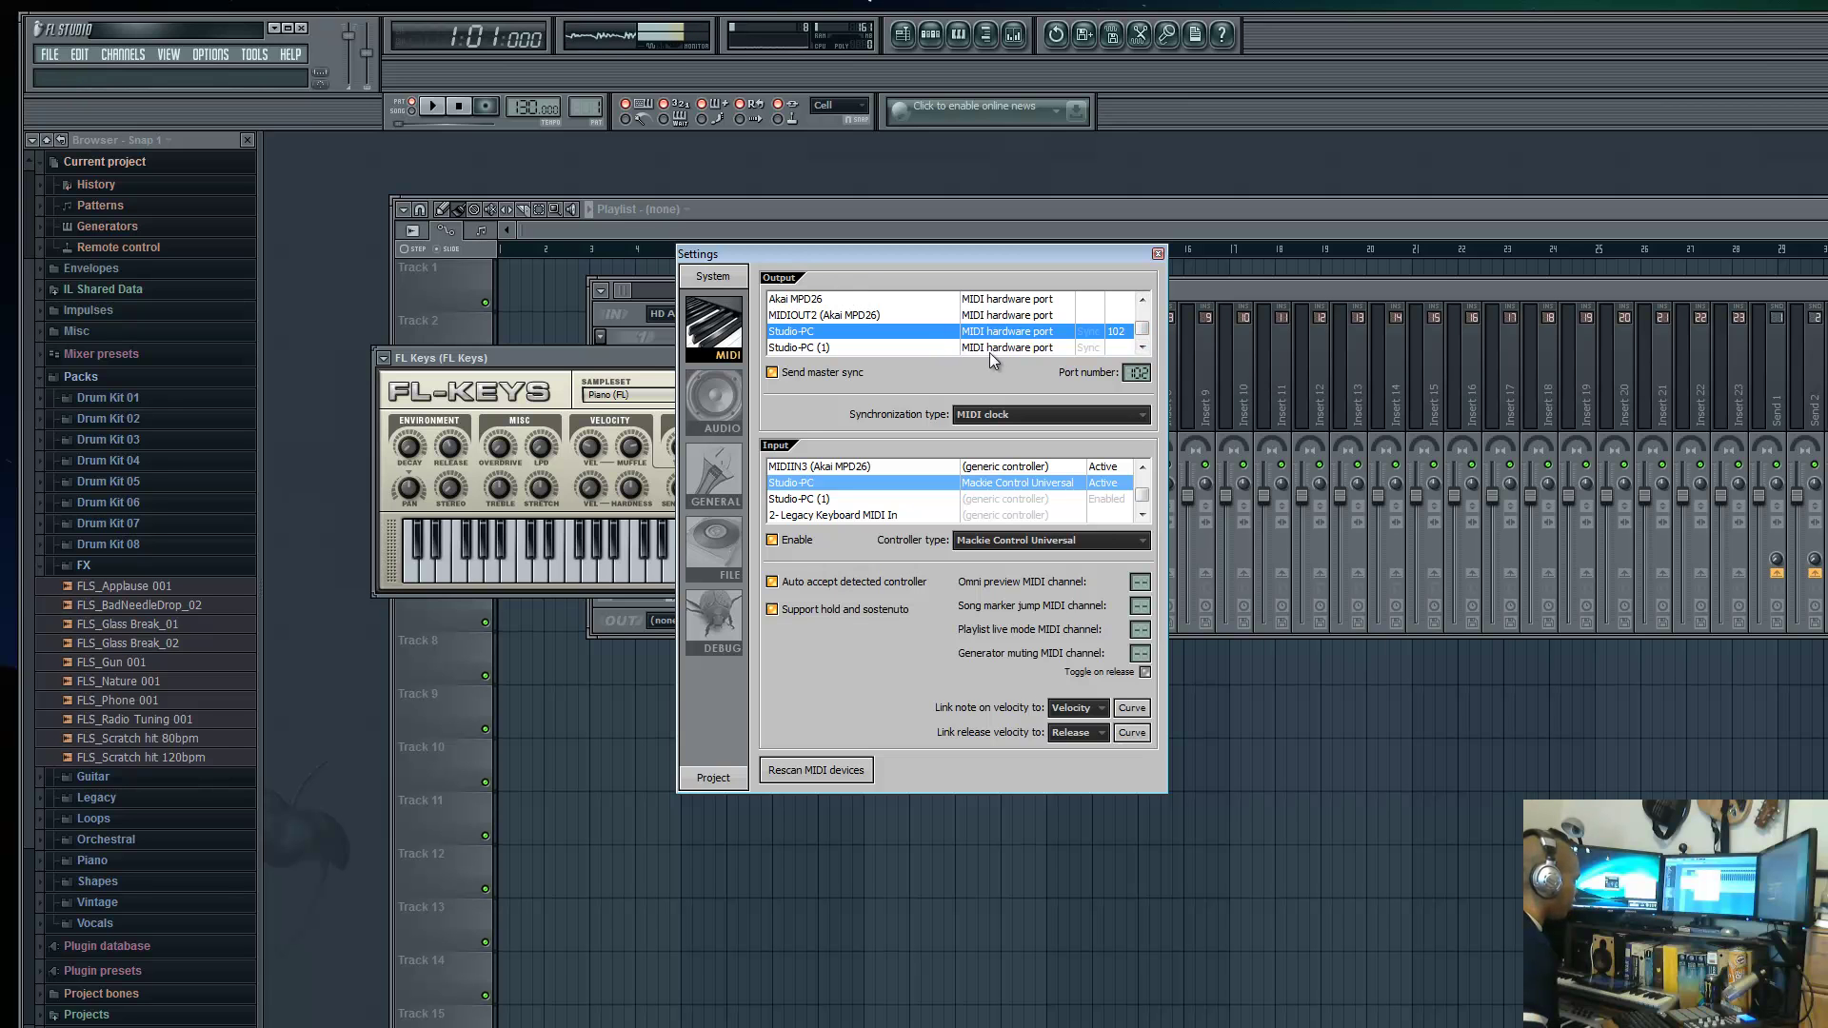
- Rescan MIDI devices so nanoPAD 1 PAD and Akai MPD26 appear, with FL Keys in front
left_click(1227, 293)
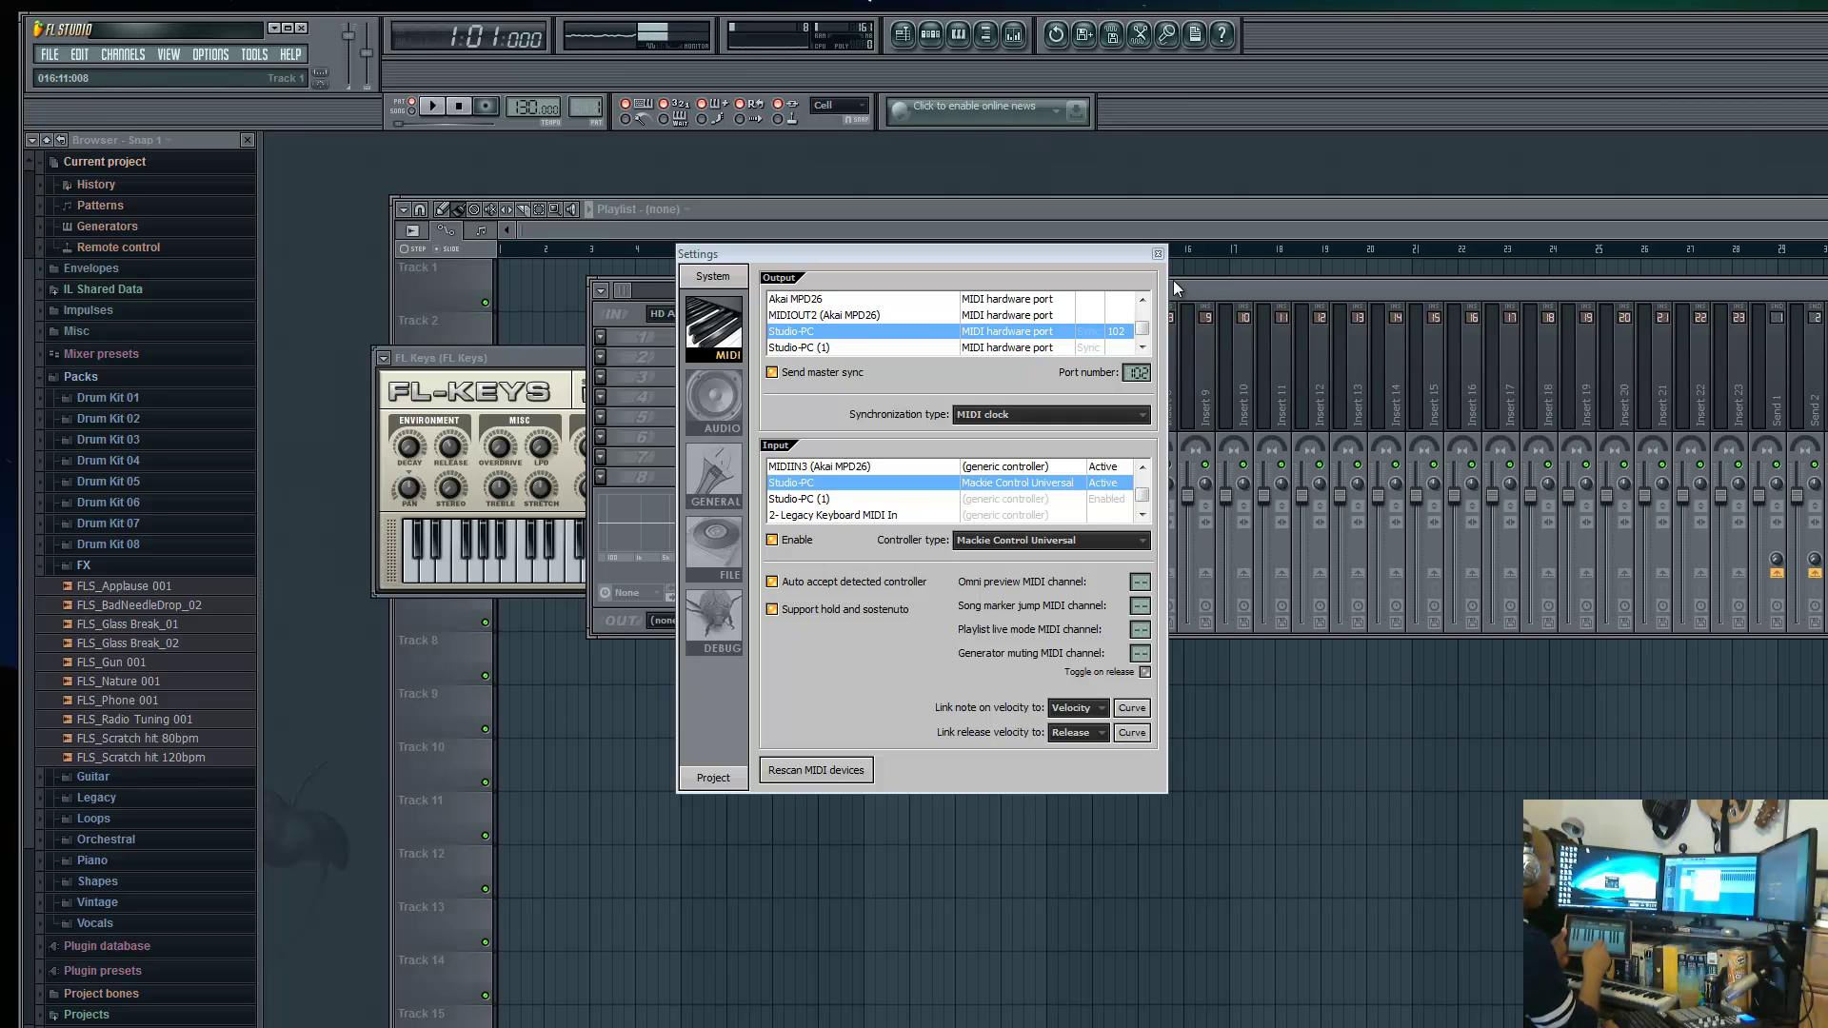
left_click(847, 766)
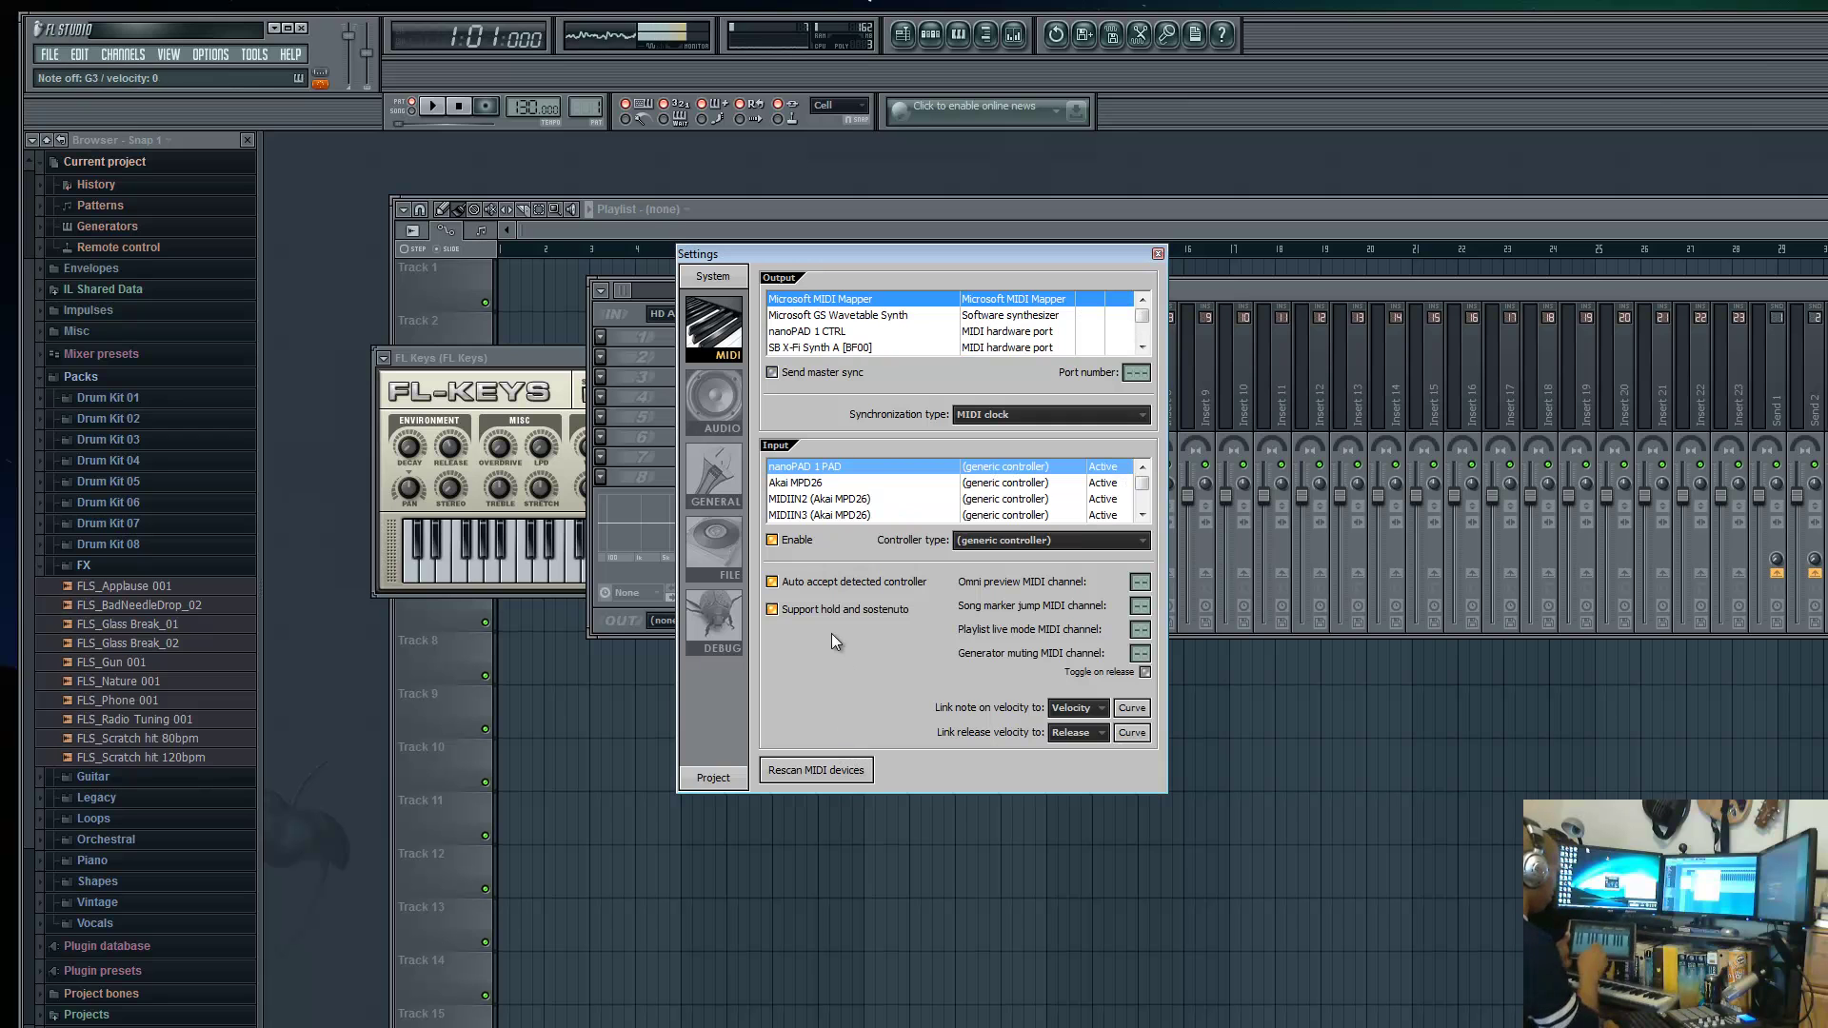
left_click(506, 358)
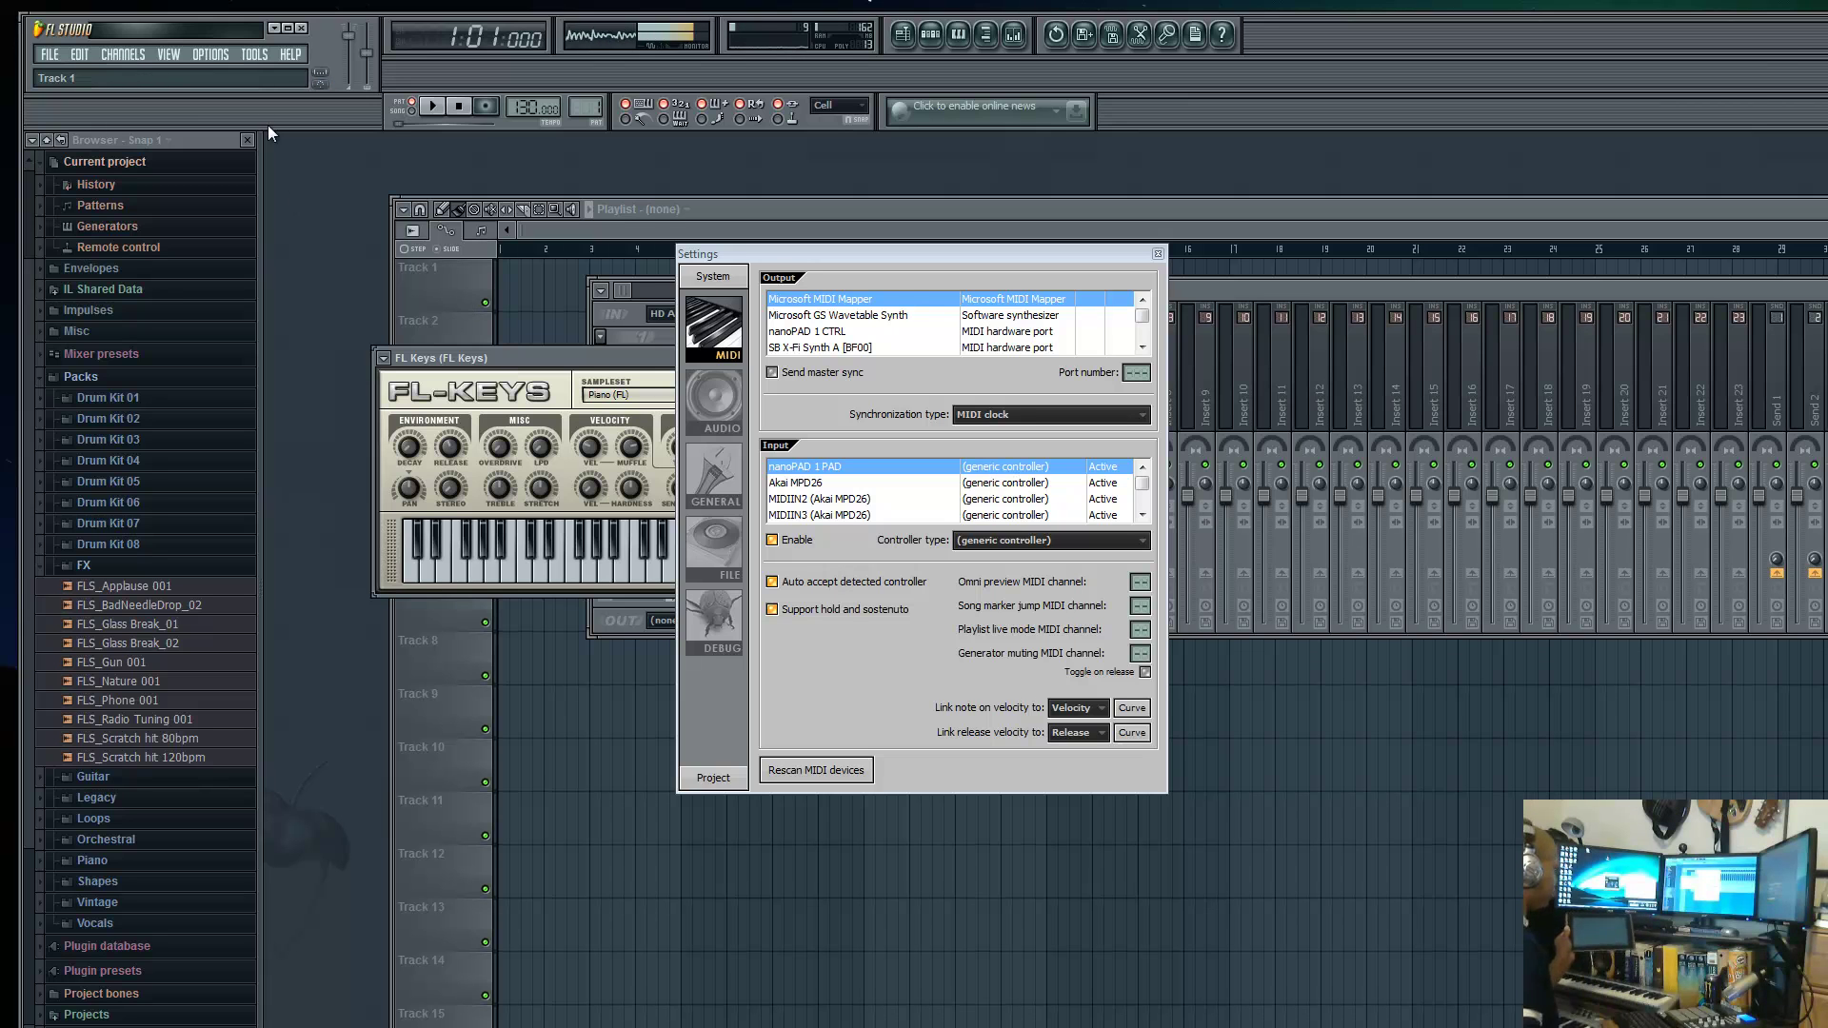
- Add an FPC drum instrument from Channels > Add one and start song playback
left_click(211, 54)
mouse_move(123, 55)
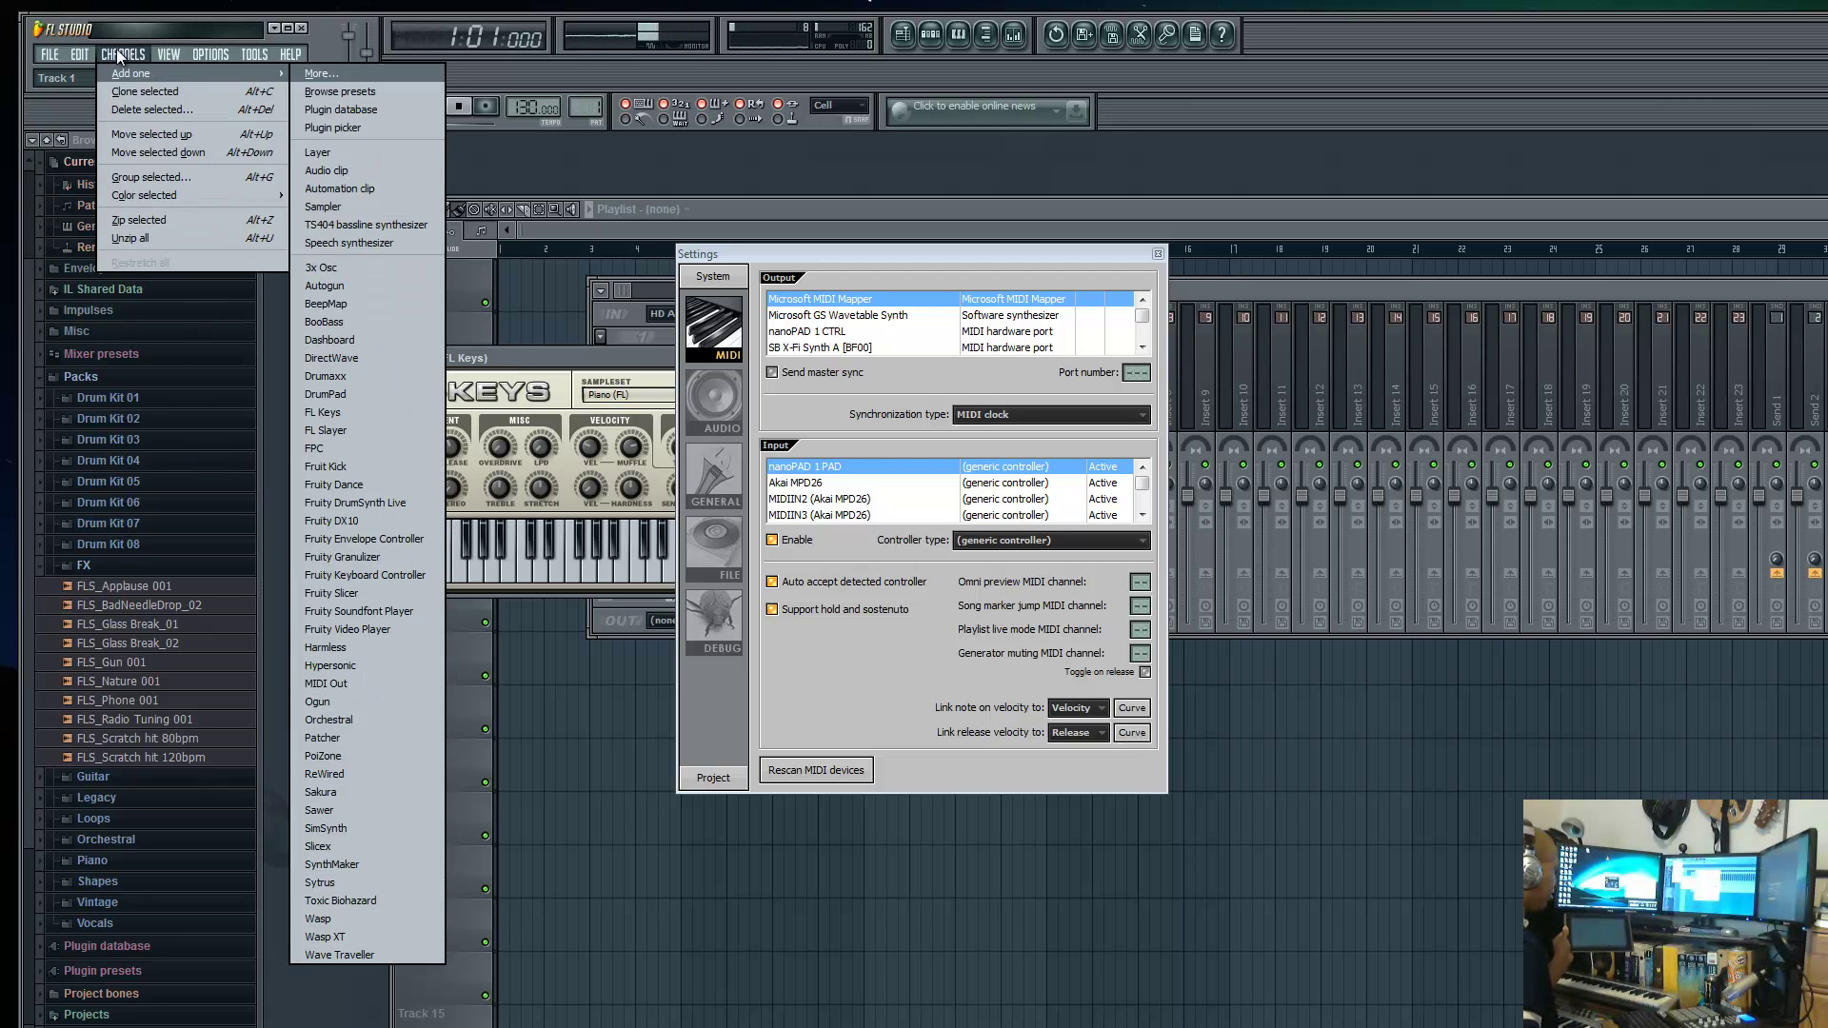
left_click(322, 452)
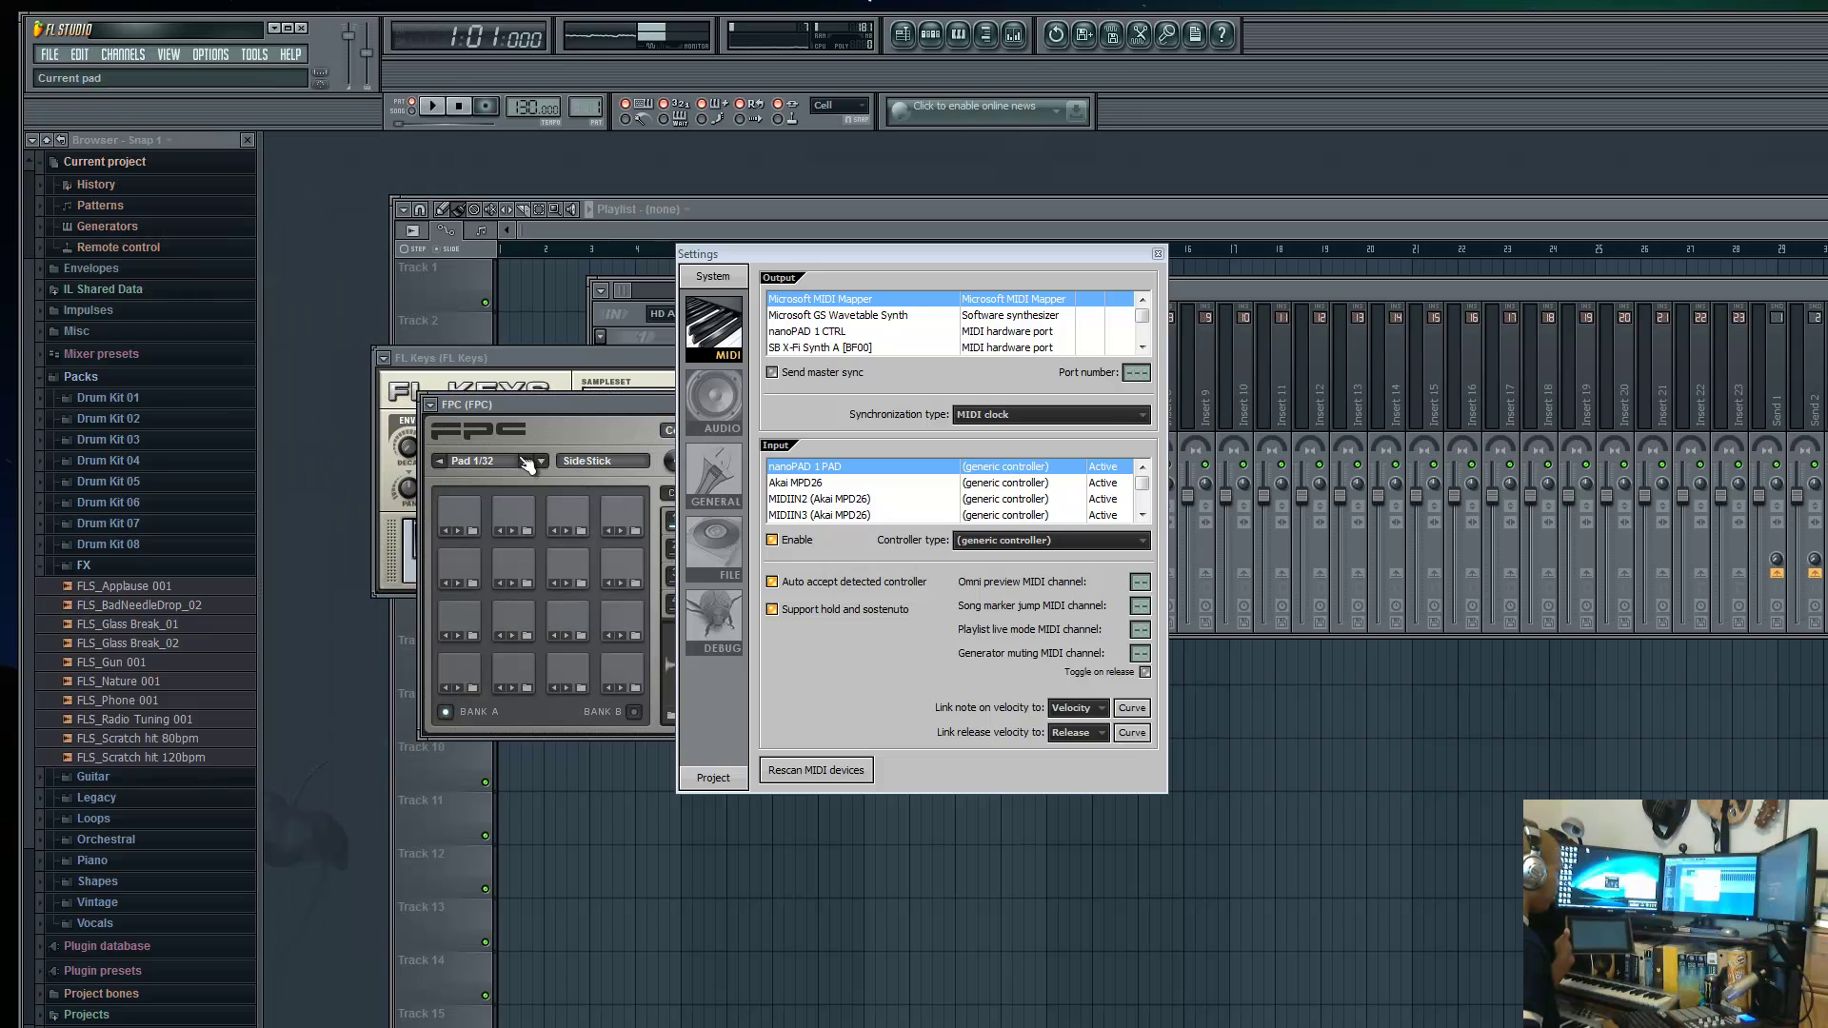
left_click(542, 462)
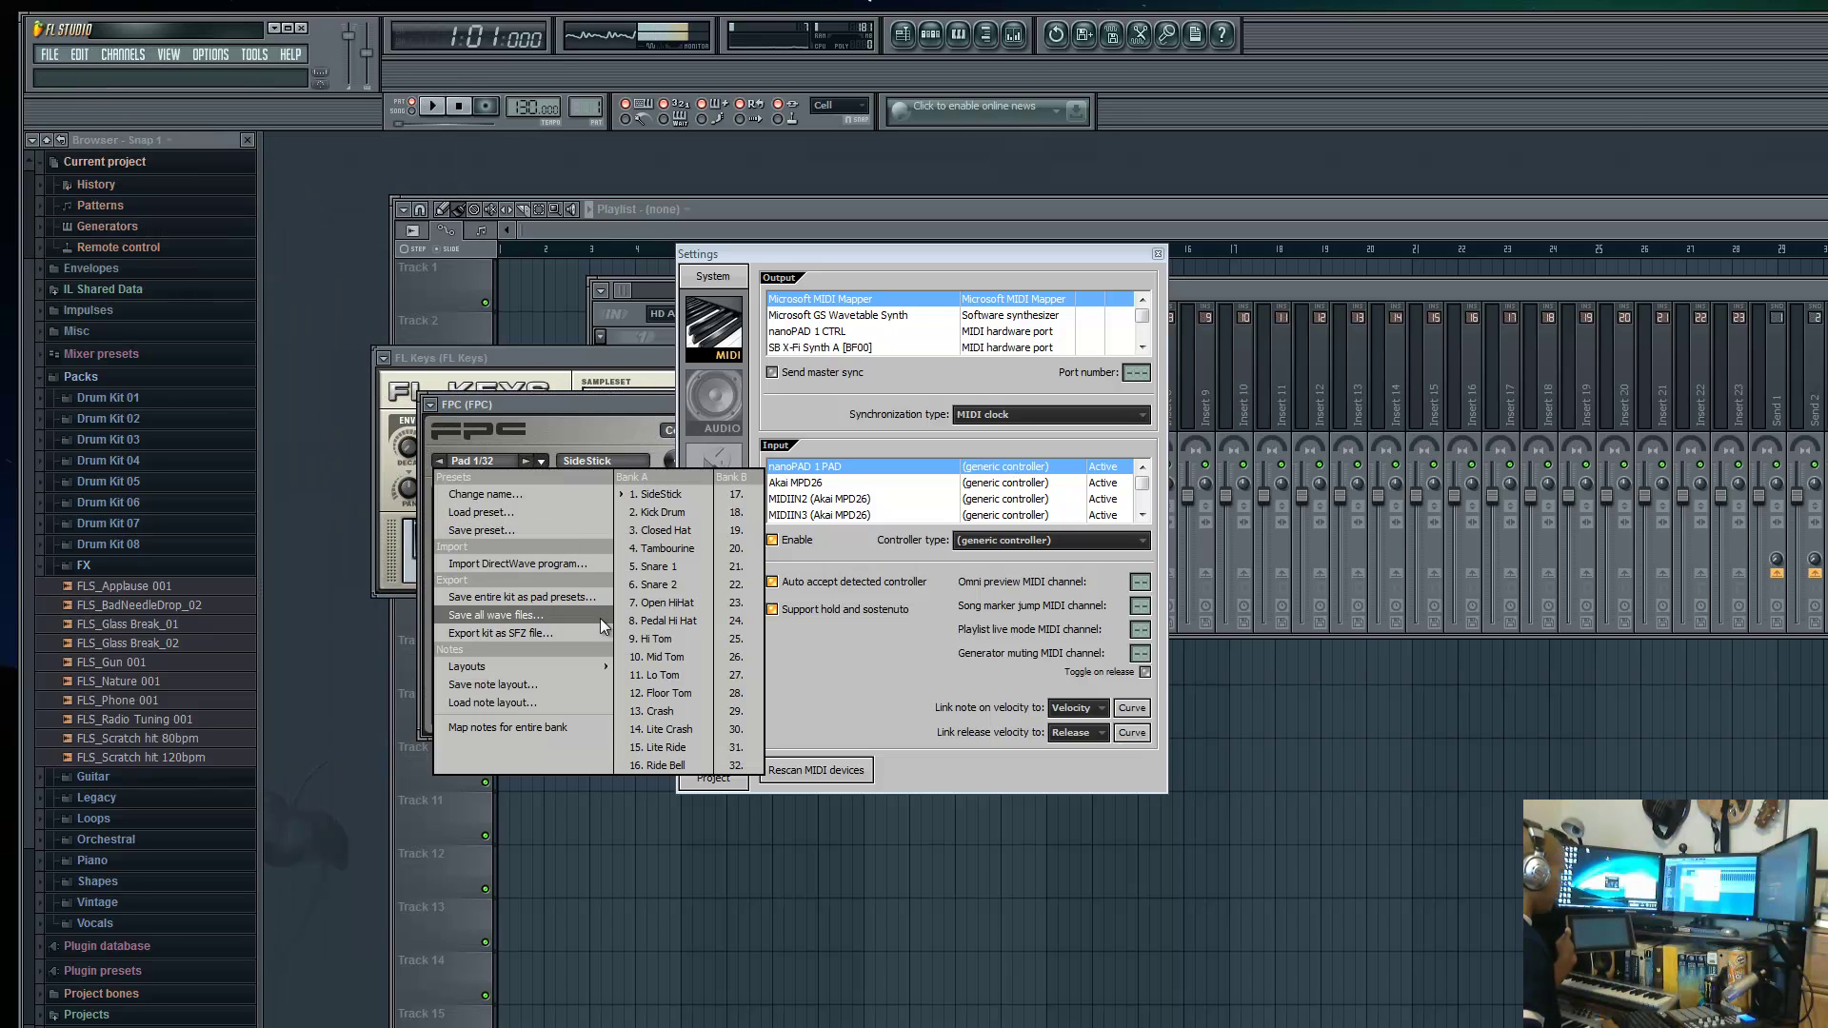
left_click(569, 718)
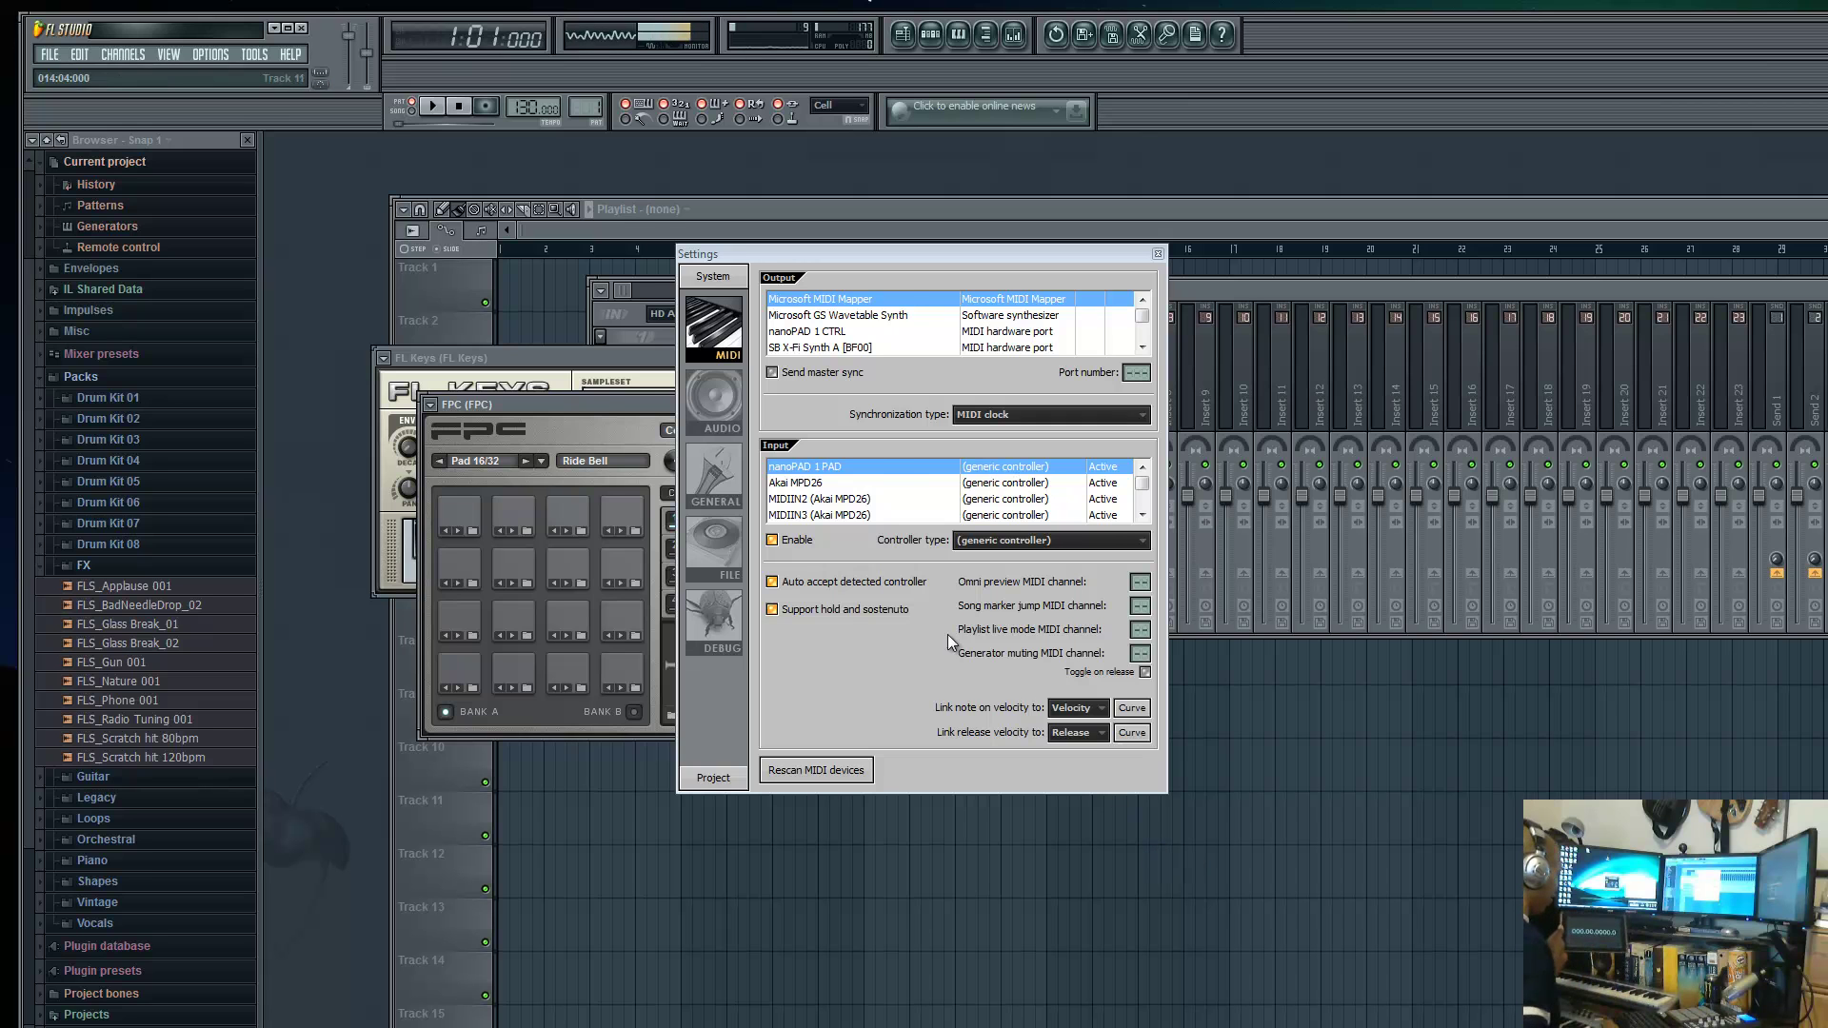
left_click(436, 106)
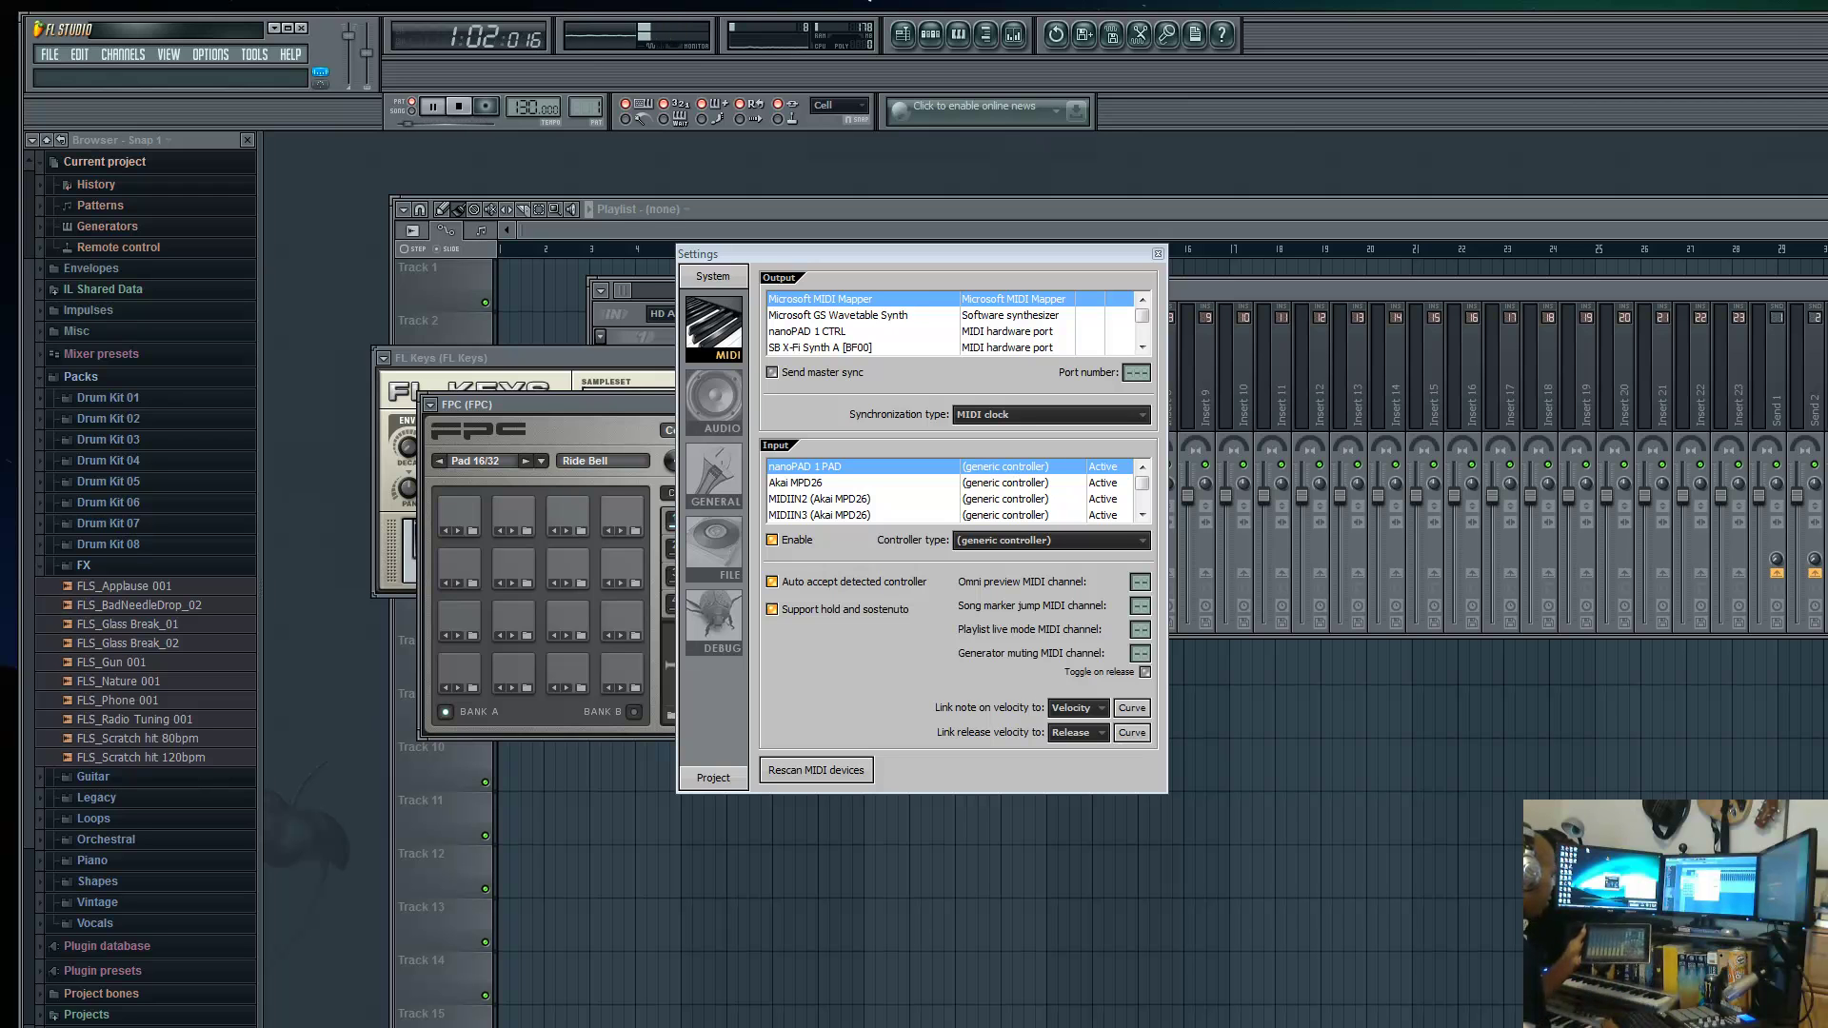
left_click(1309, 293)
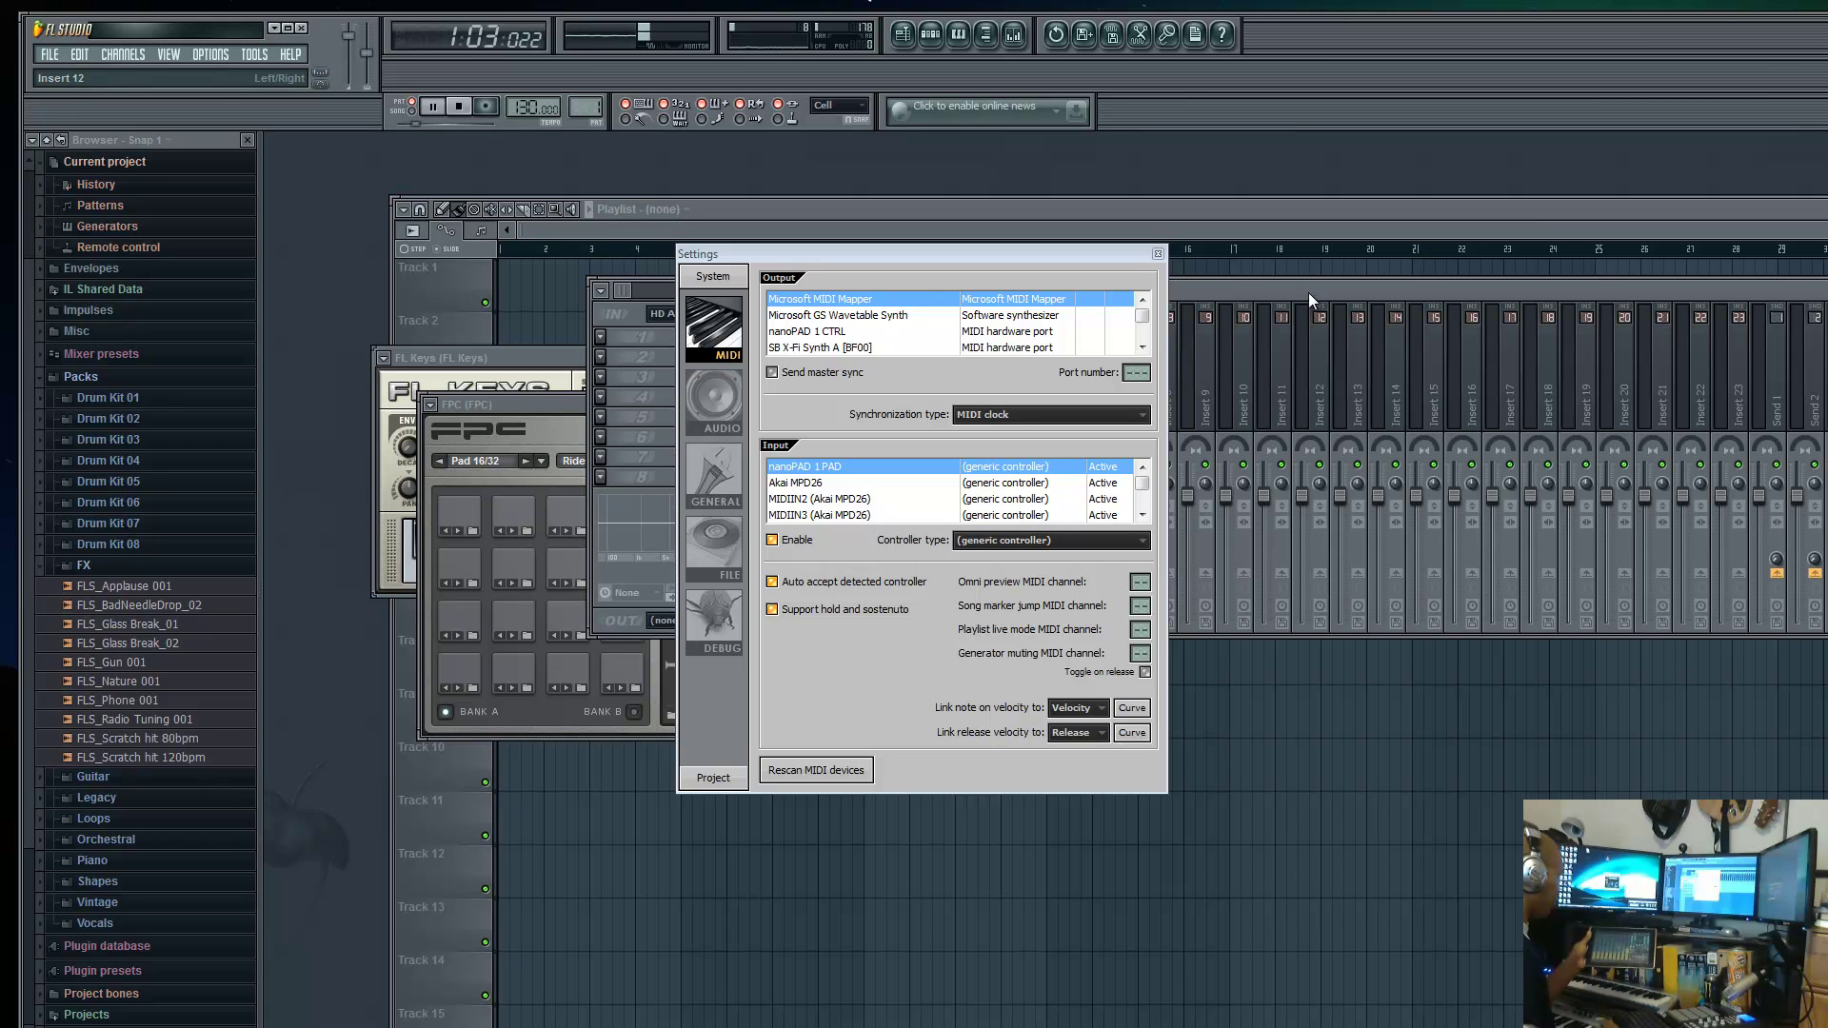
- Close the MIDI settings window to reveal the full mixer with Insert 1 on HD Audio Line input 1
left_click(1158, 254)
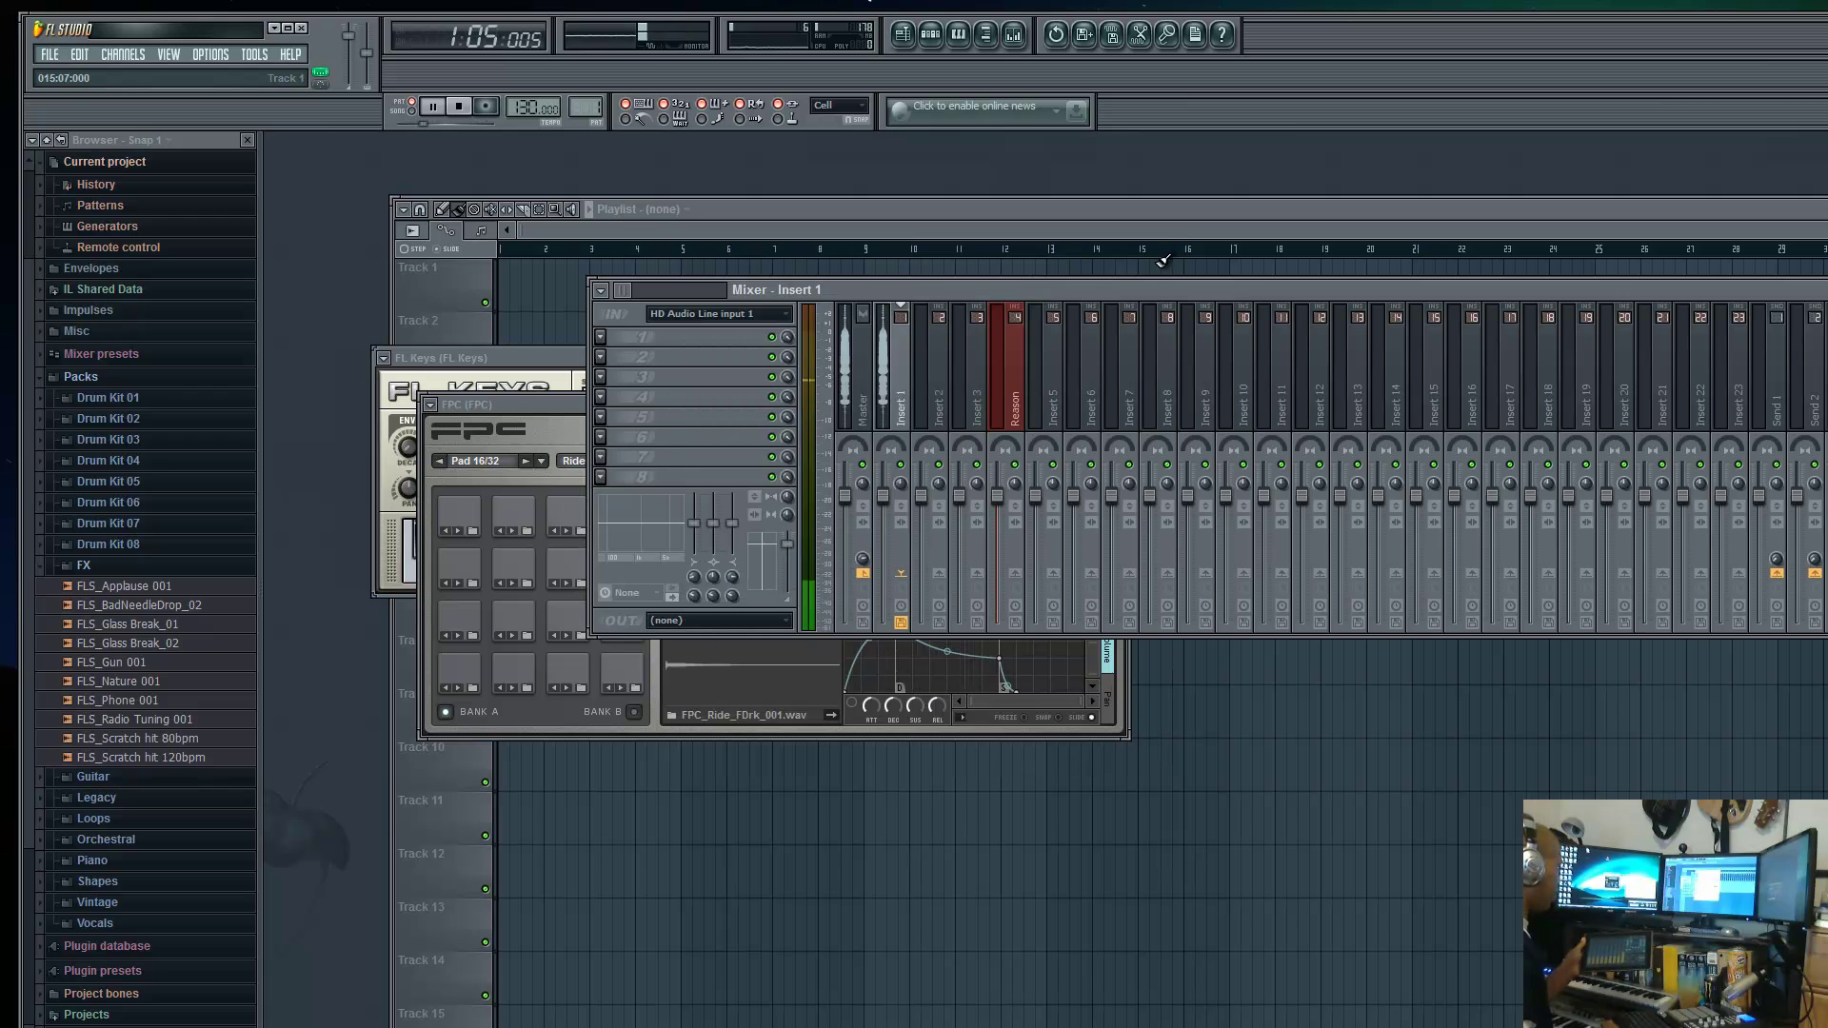